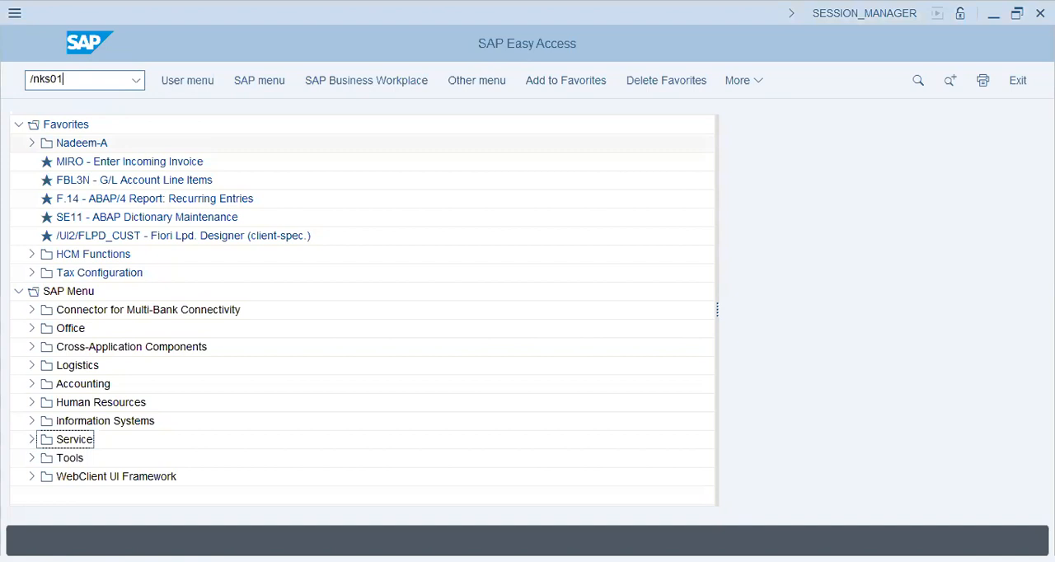
Try to create cost center 1006 valid from 01.01.2023 in controlling area LAP9 using transaction KS01
key("Return")
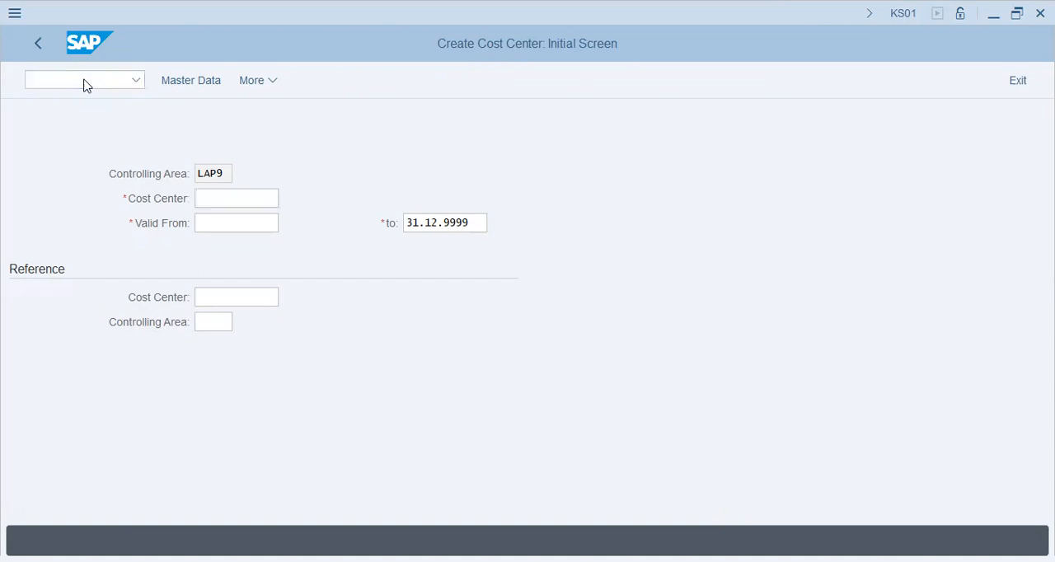
type("1006")
key("Tab")
type("01.01.2023")
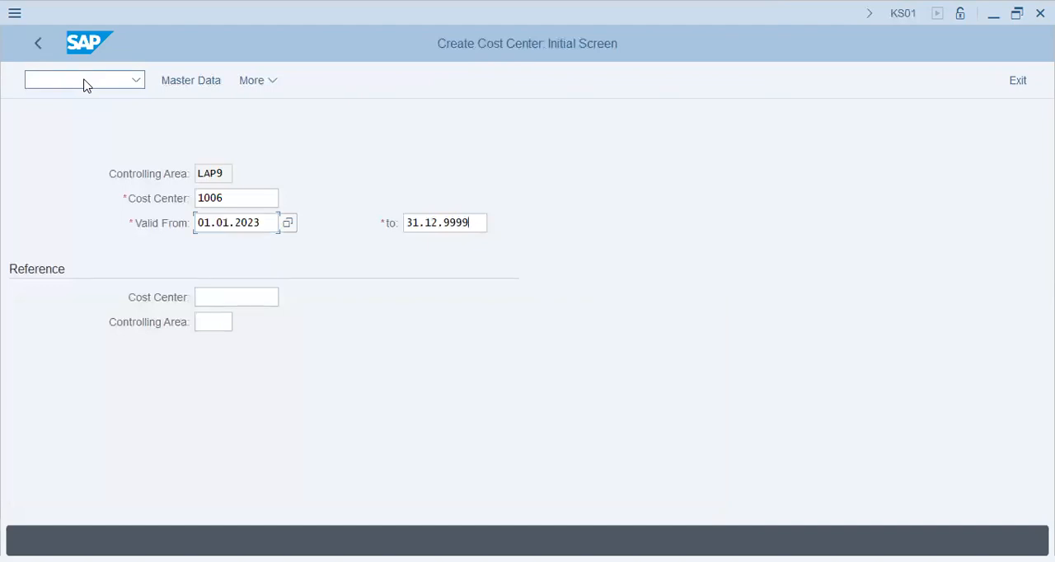
key("Tab")
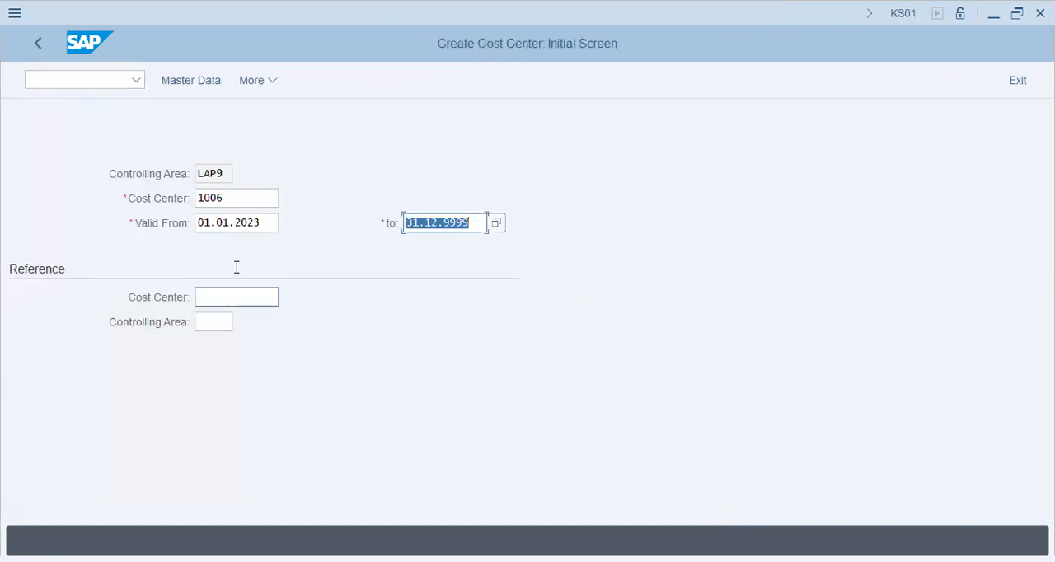
left_click(190, 82)
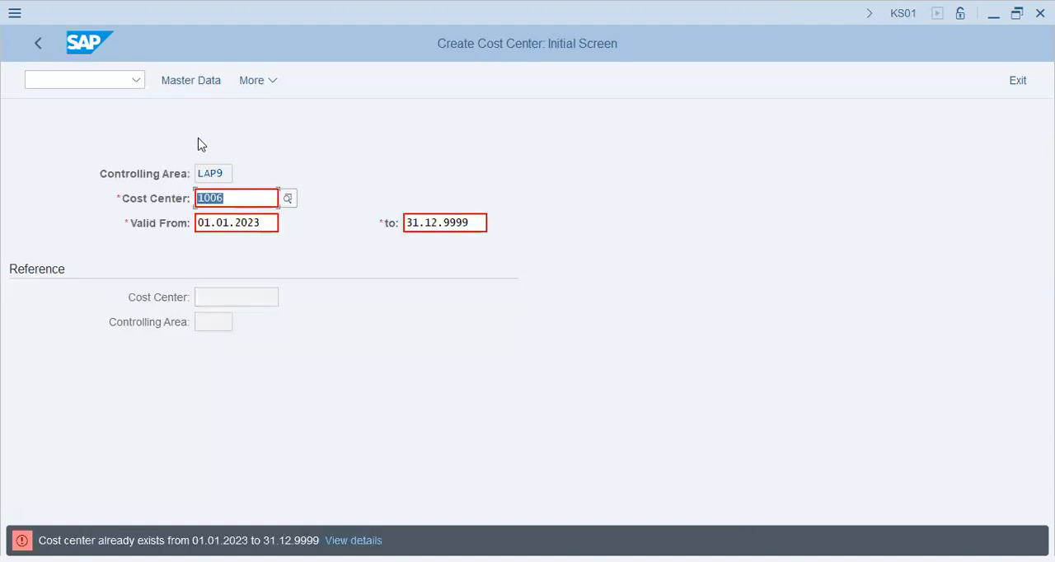
Switch the controlling area to VAPS using transaction OKKS
left_click(91, 81)
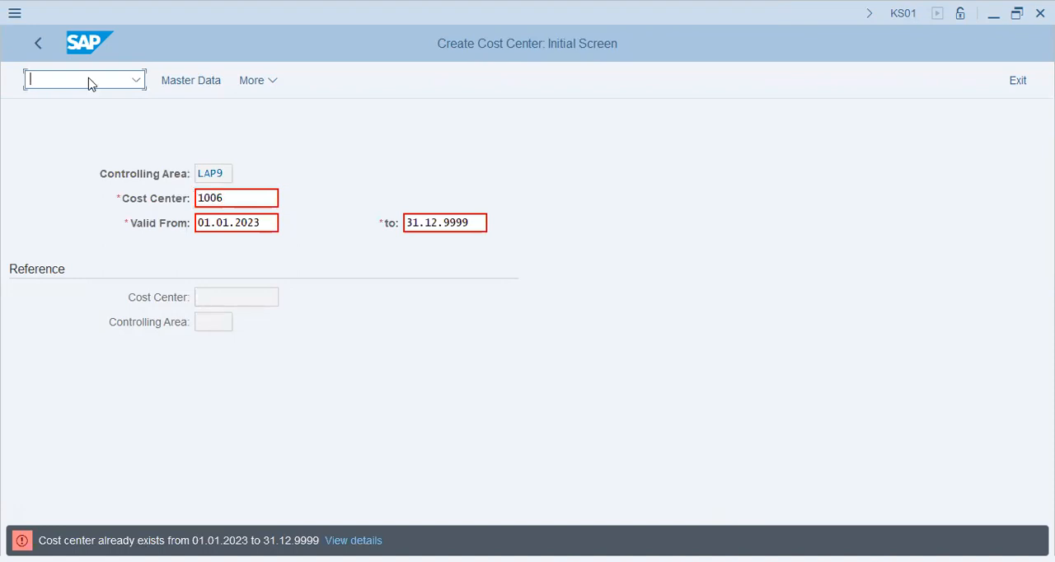
type("/n")
type("KS01")
key("Return")
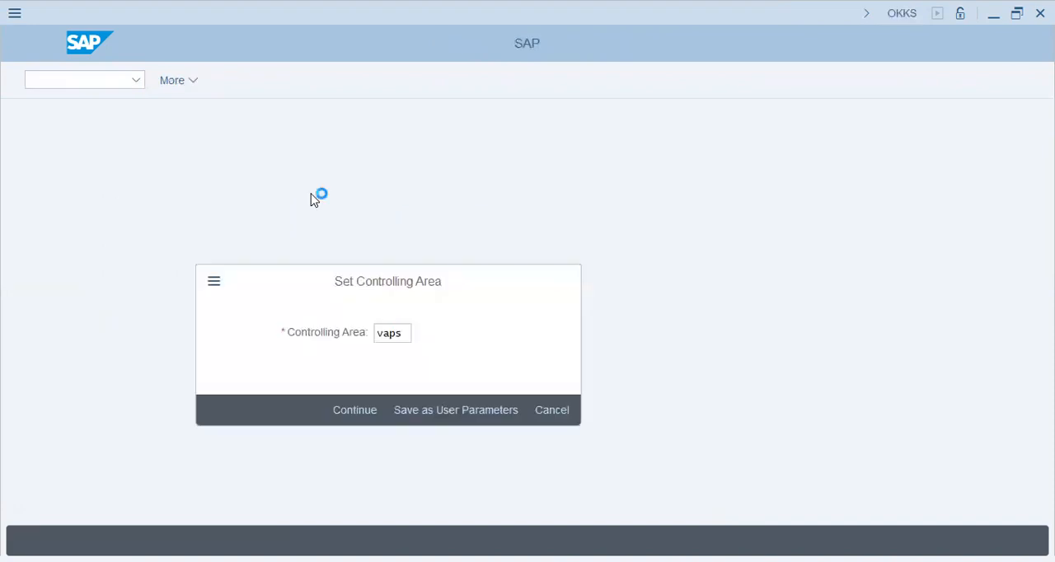
key("Return")
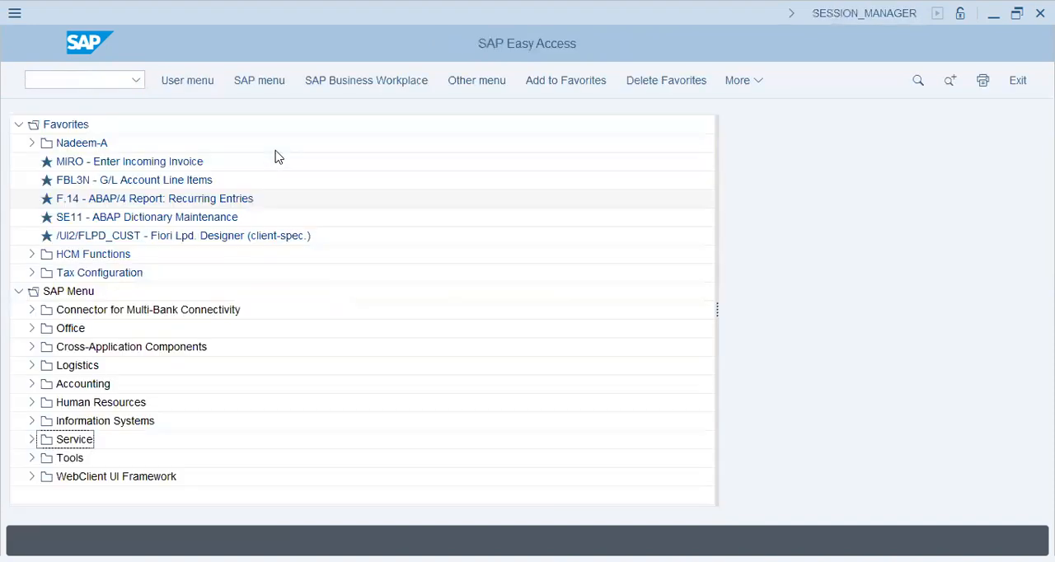
Start transaction KS01 and open the master data for new cost center 1006, valid from 01.01.2023
left_click(97, 86)
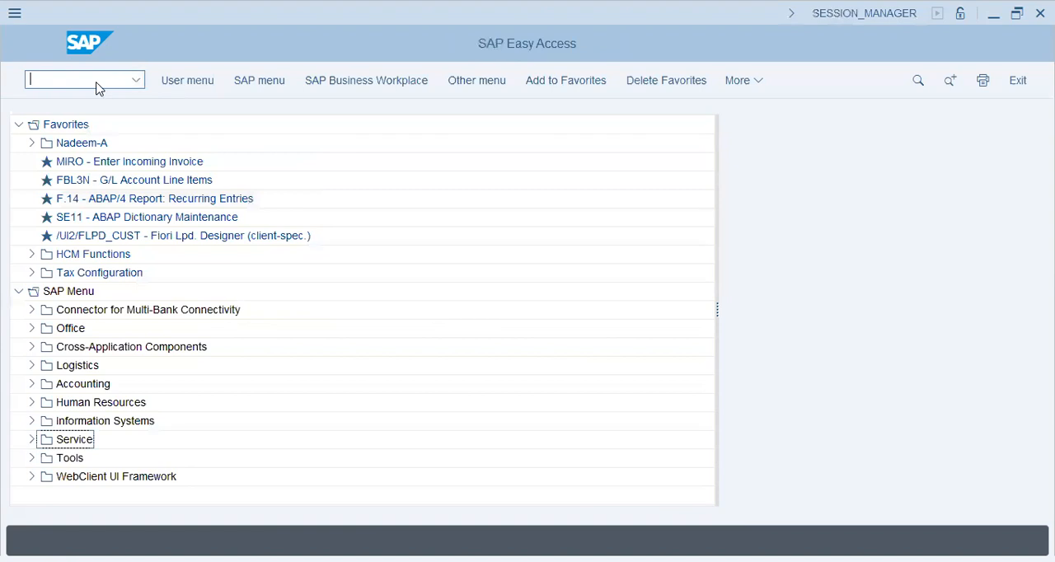
type("ks01")
key("Return")
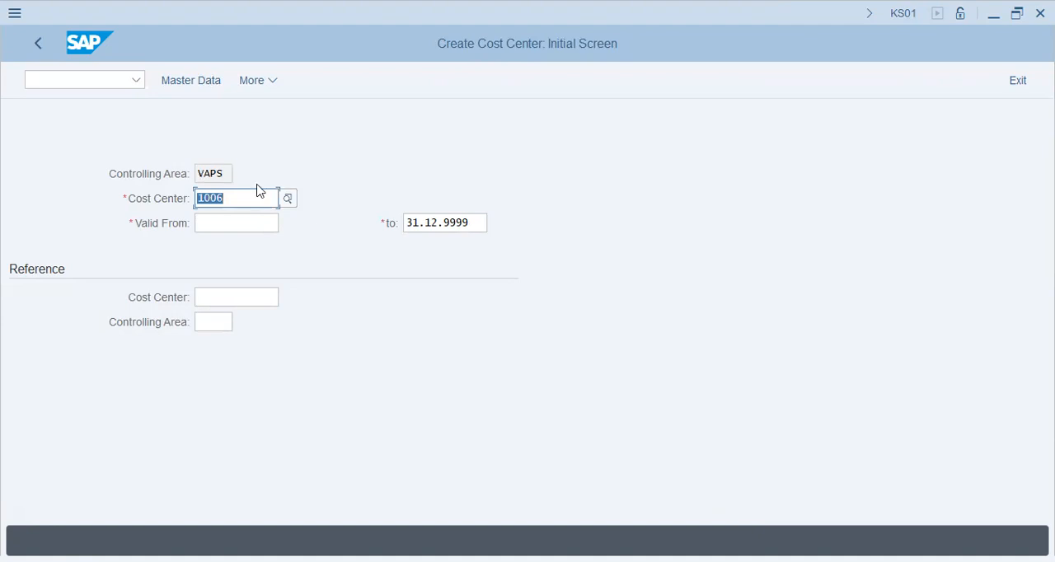
left_click(239, 221)
type("01.01.2023")
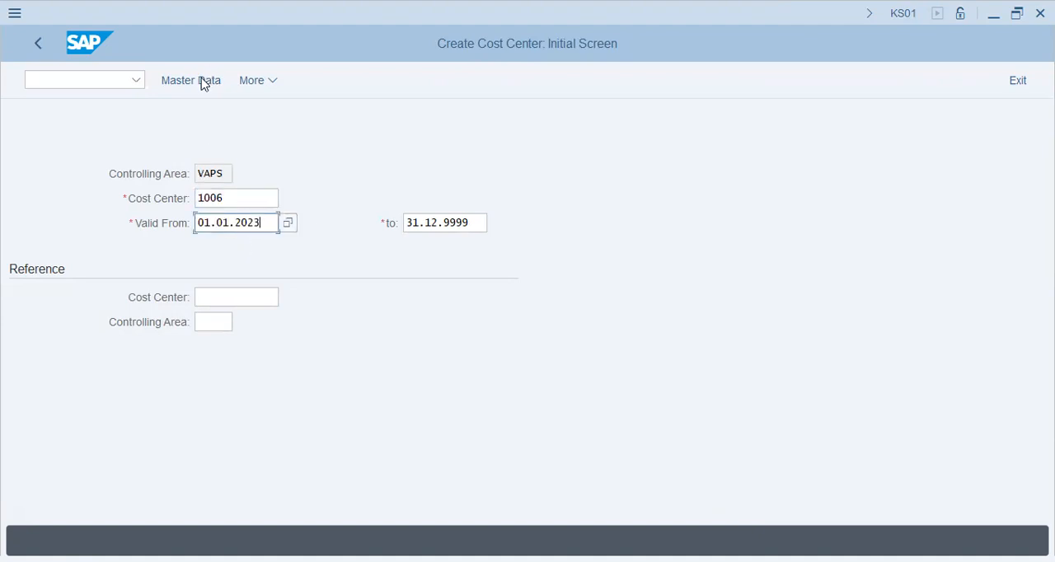
key("Return")
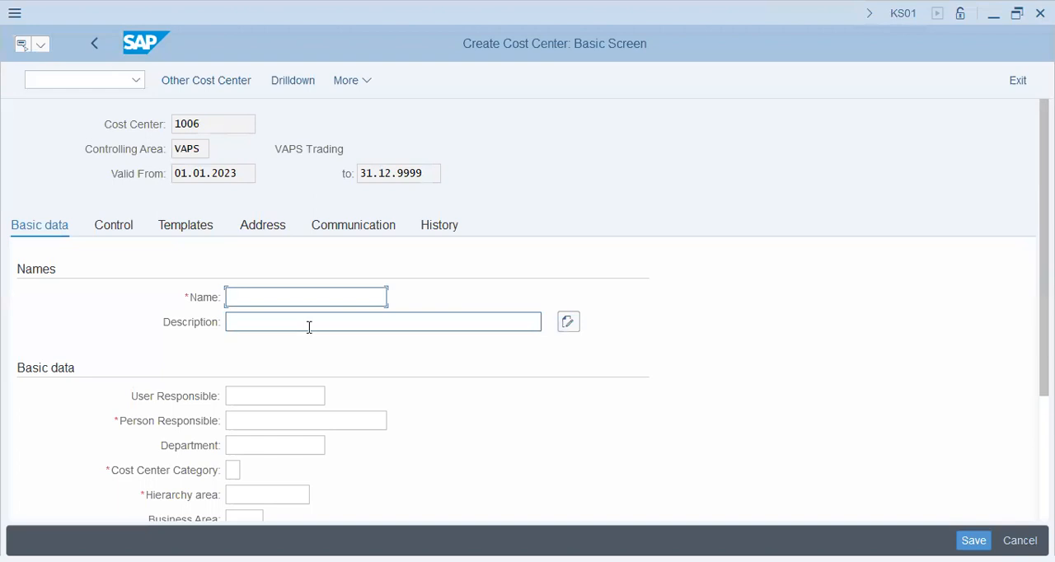
Enter "Cost Collector" as both the name and the description of the new cost center
key("alt+Tab")
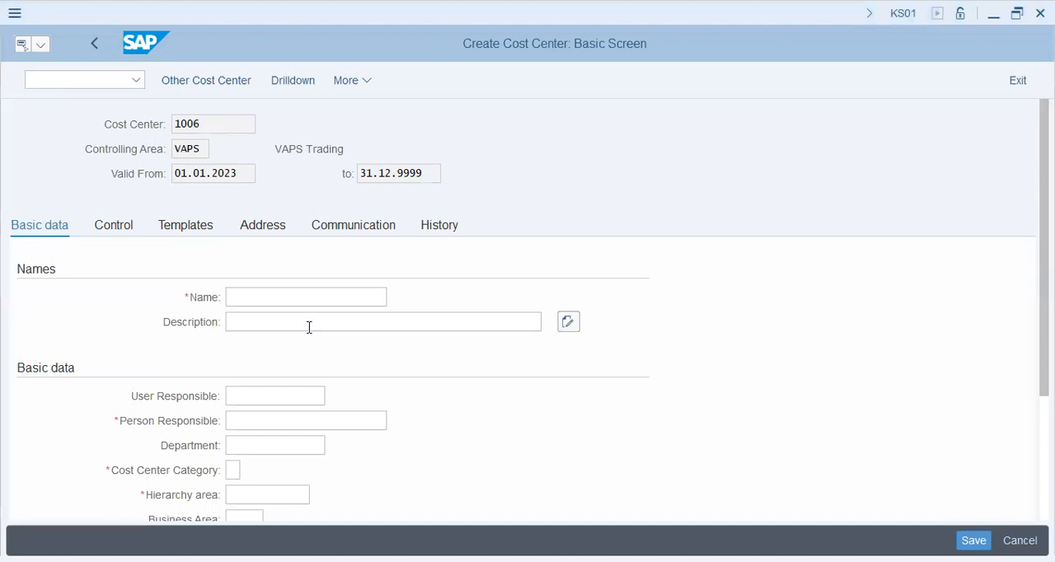
key("alt+Tab")
type("Cost C")
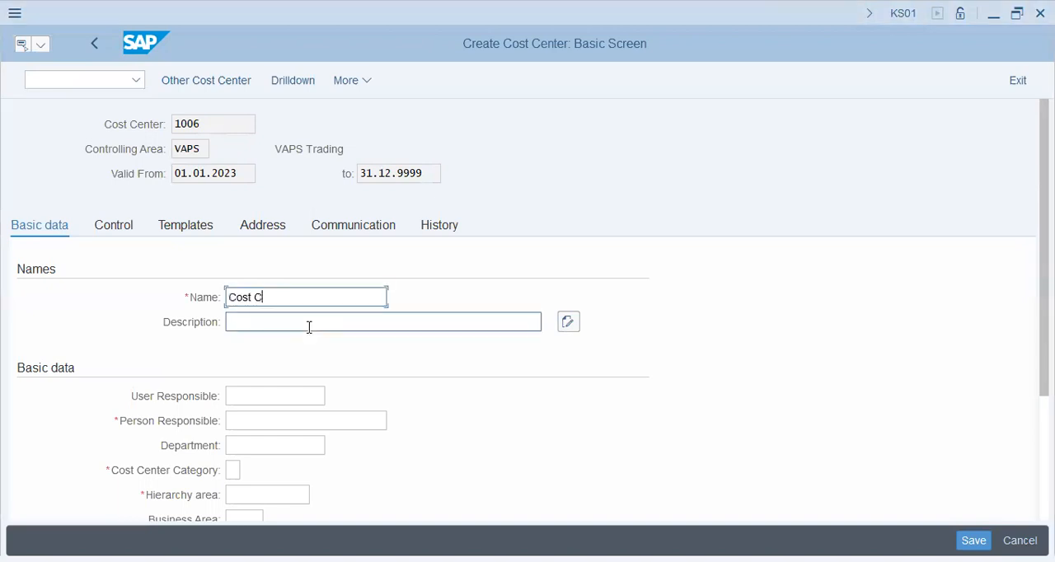
type("ollector")
left_click(310, 327)
type("Co")
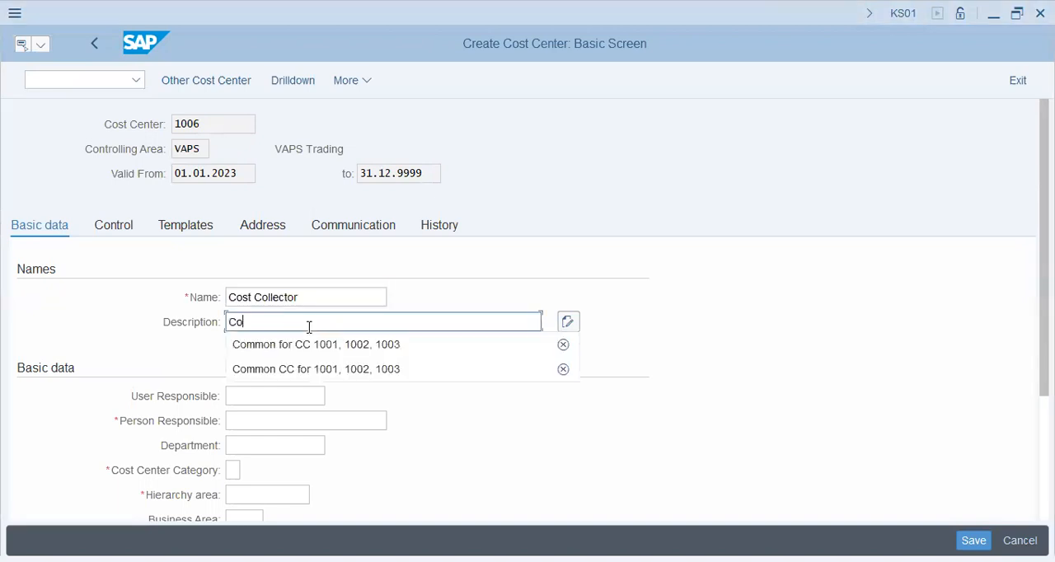
type("st Co")
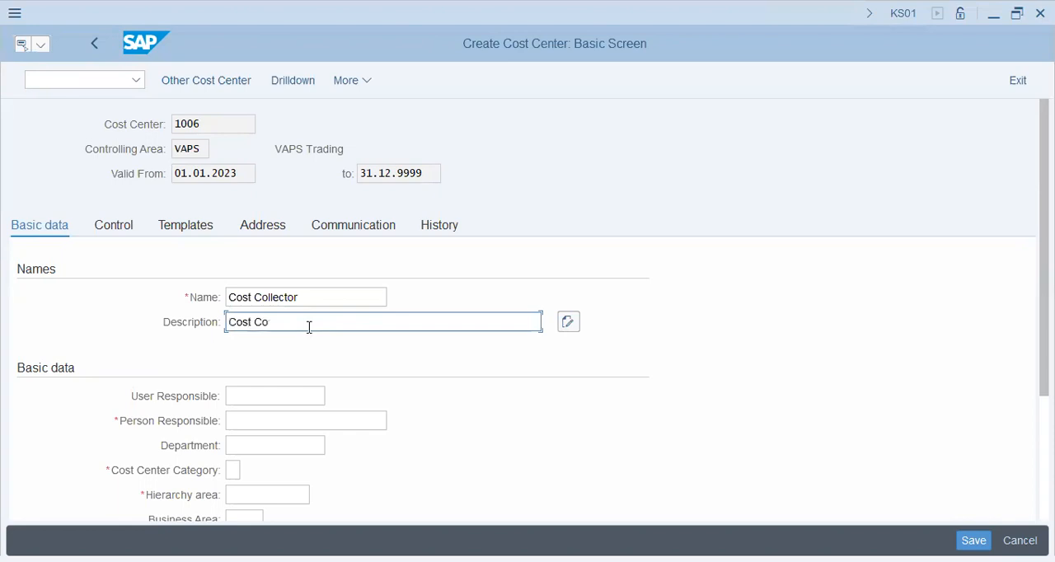
type("llector")
Fill in the person responsible and set the cost center category to 9, Allocation Cost Ctr
key("Tab")
key("Tab")
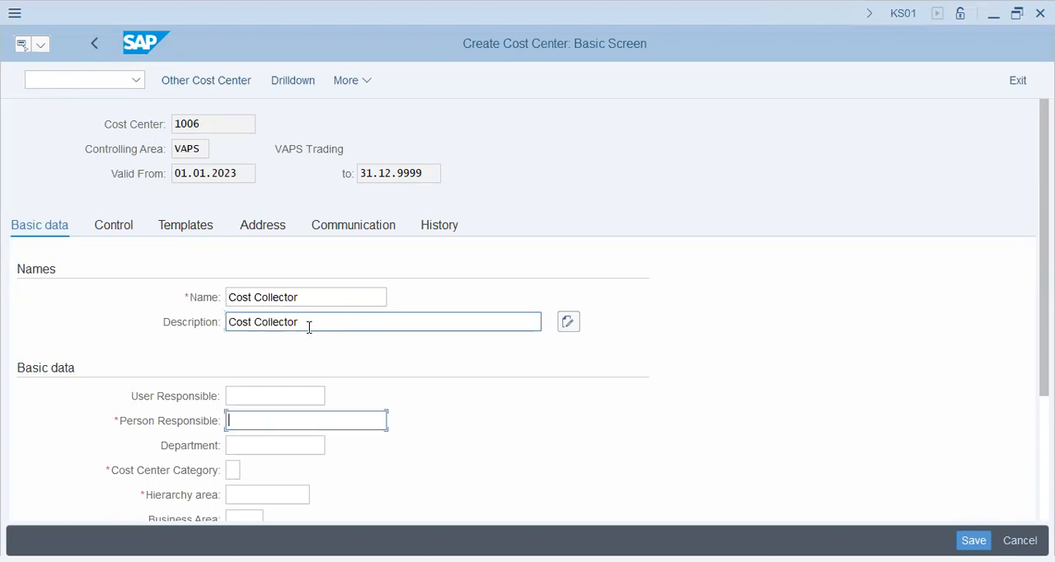
type("jim")
key("Tab")
key("Tab")
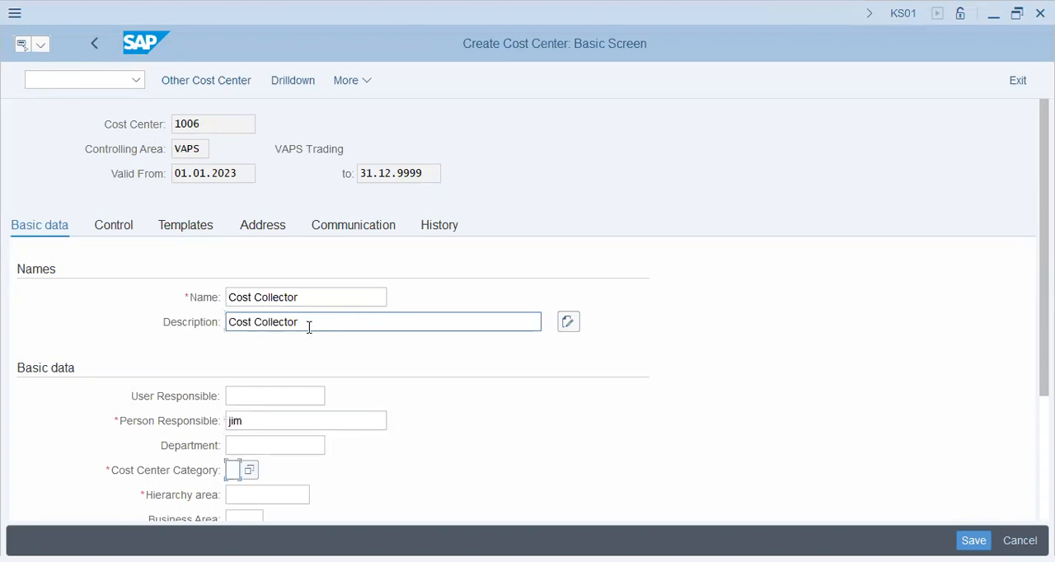
key("F4")
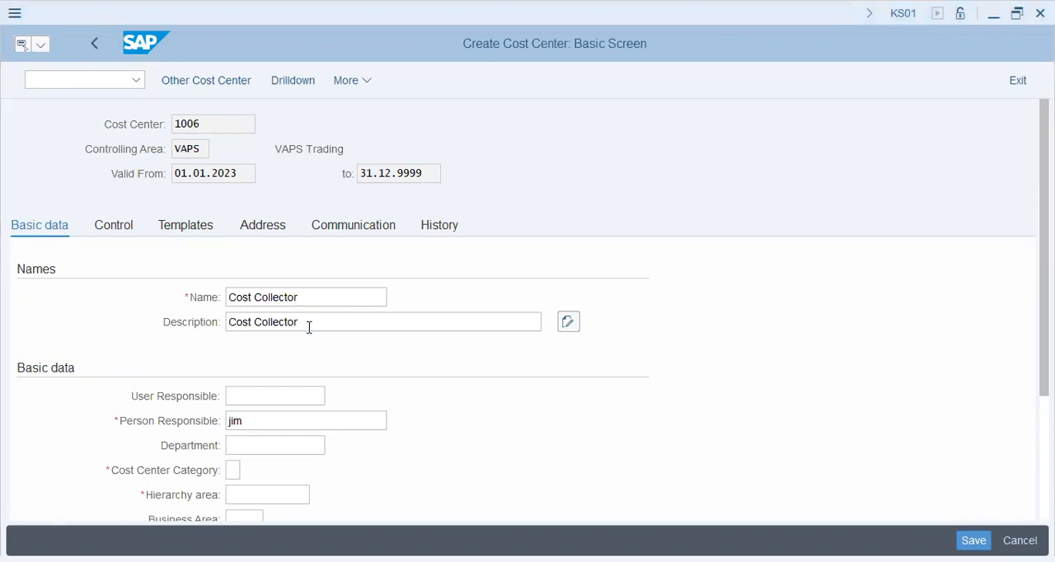
scroll(423, 431, "down", 2)
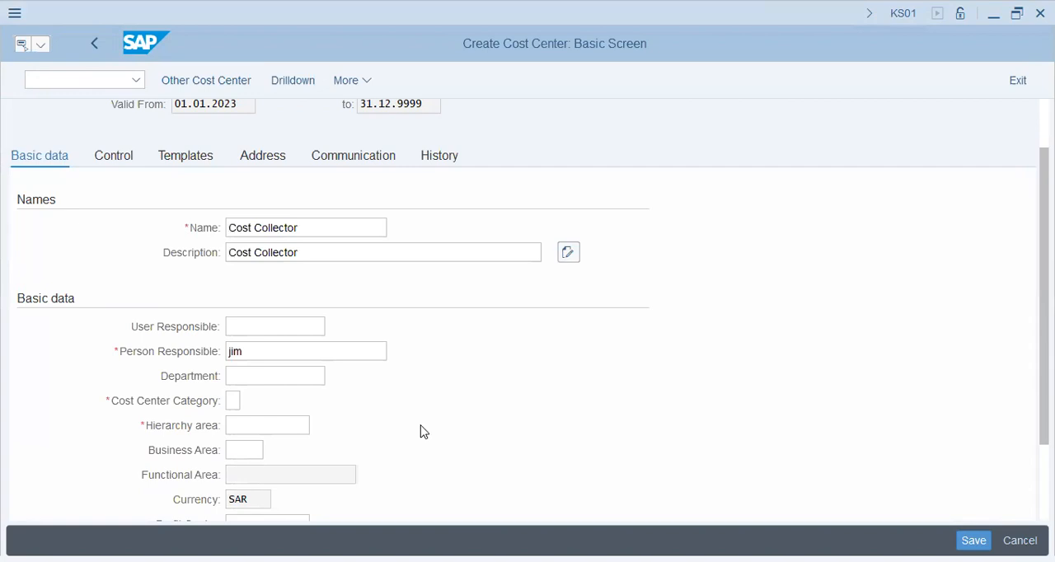
key("F4")
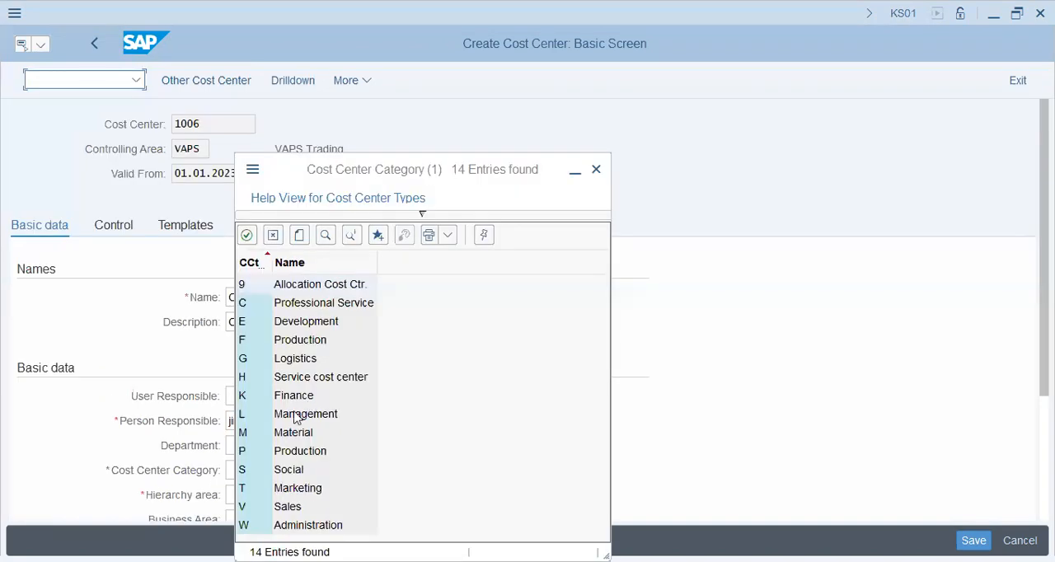
left_click(333, 286)
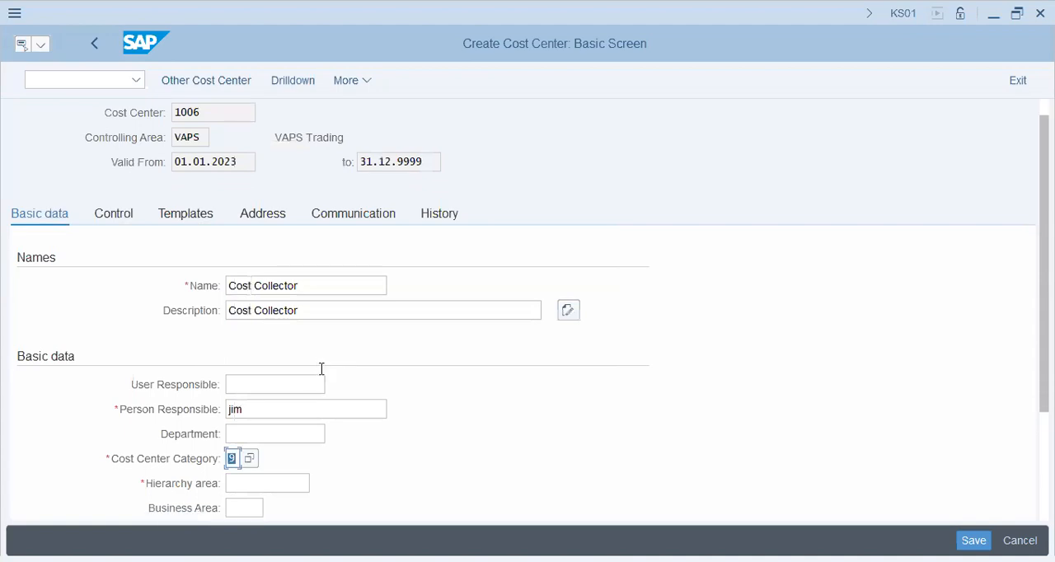
Assign hierarchy area STD_HIER and save the cost center without a profit center
scroll(266, 408, "down", 1)
left_click(270, 415)
left_click(280, 437)
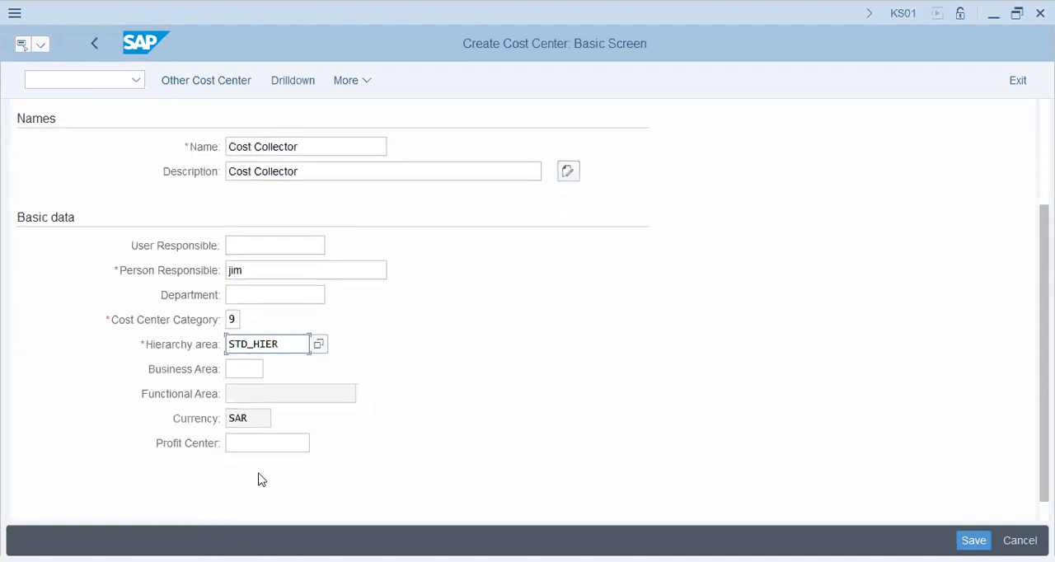
left_click(266, 443)
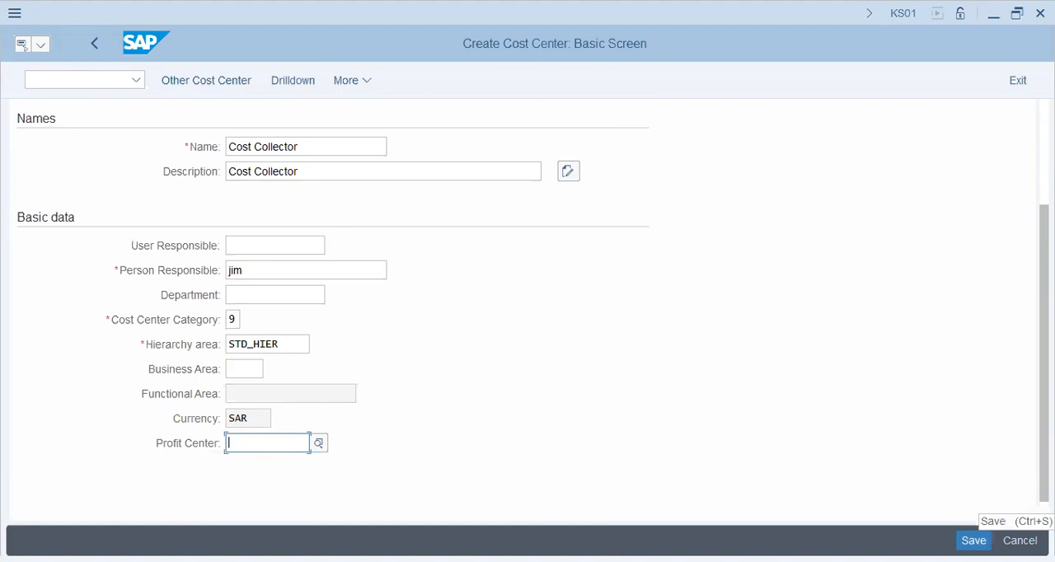
left_click(973, 541)
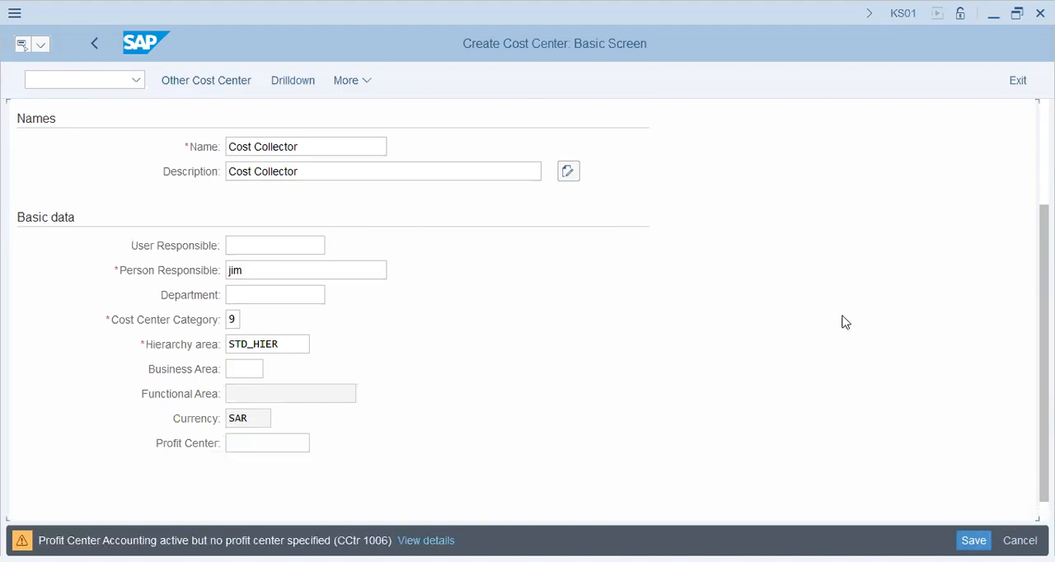
key("Return")
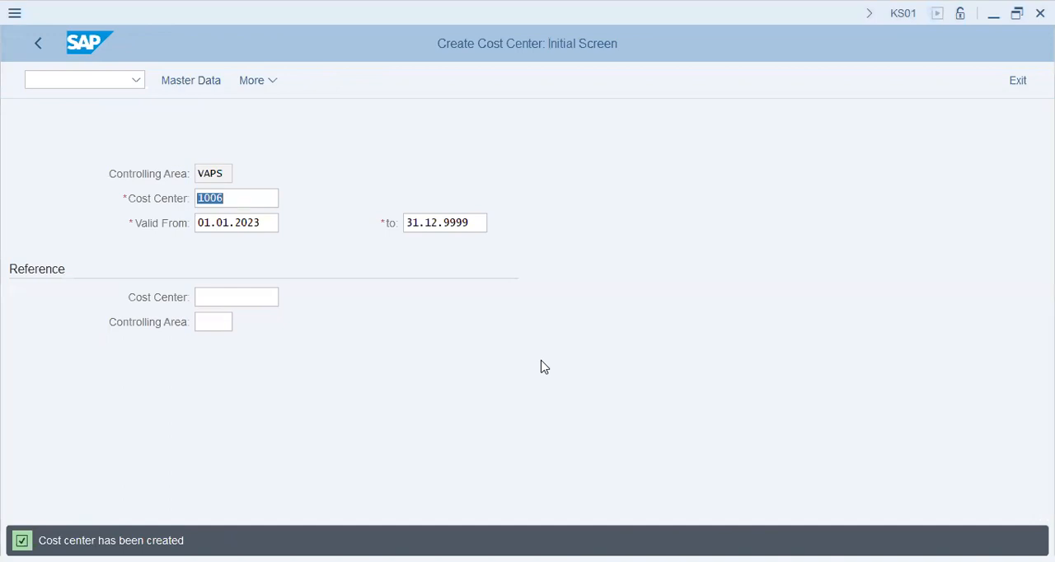
Open transaction FS00 and expand the Sec Cost and Expenses account groups of company code VAPS
left_click(89, 83)
type("/nfs00")
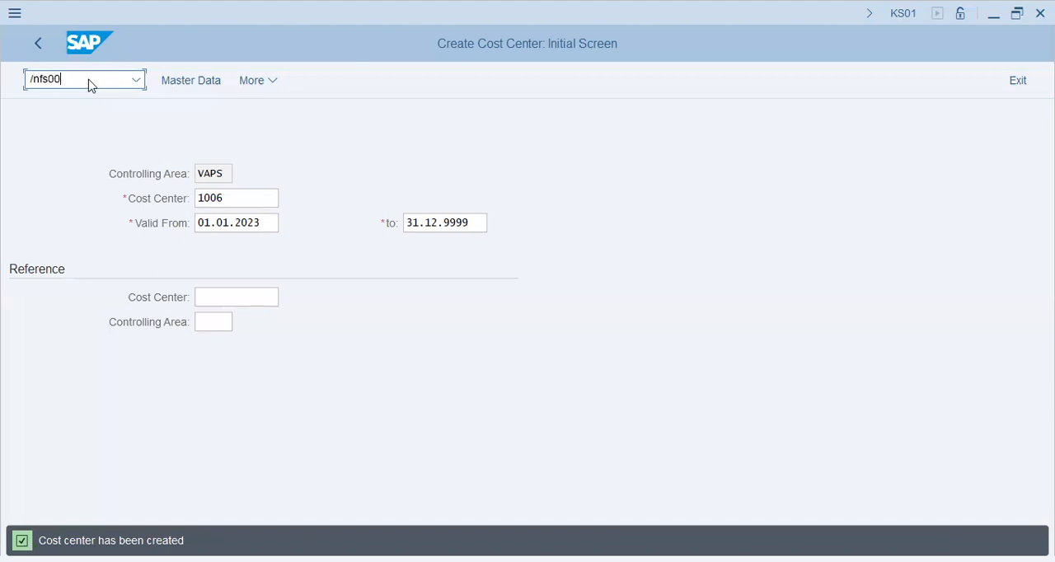
key("Return")
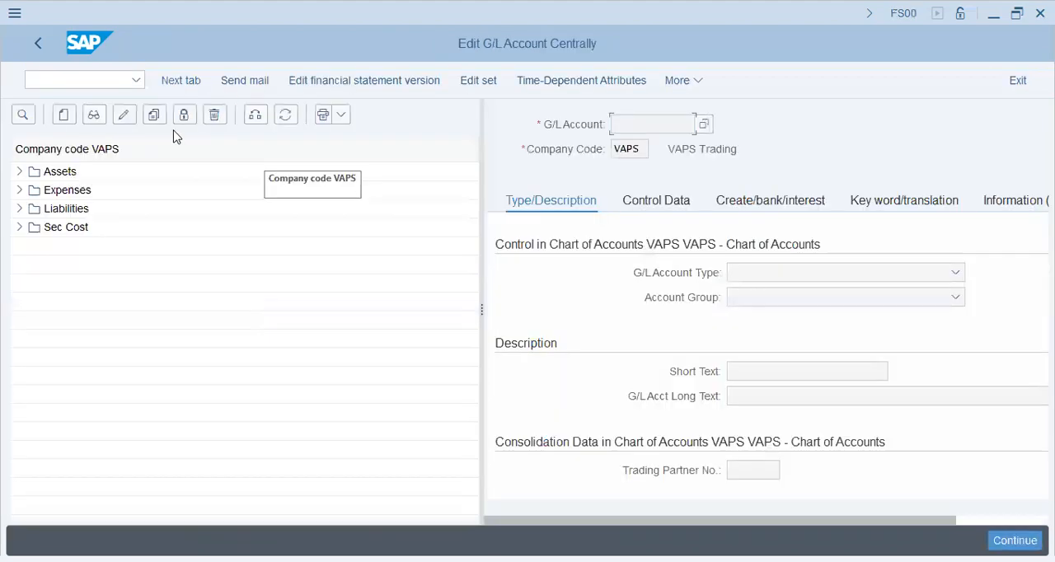
left_click(47, 229)
left_click(19, 227)
left_click(150, 249)
left_click(19, 190)
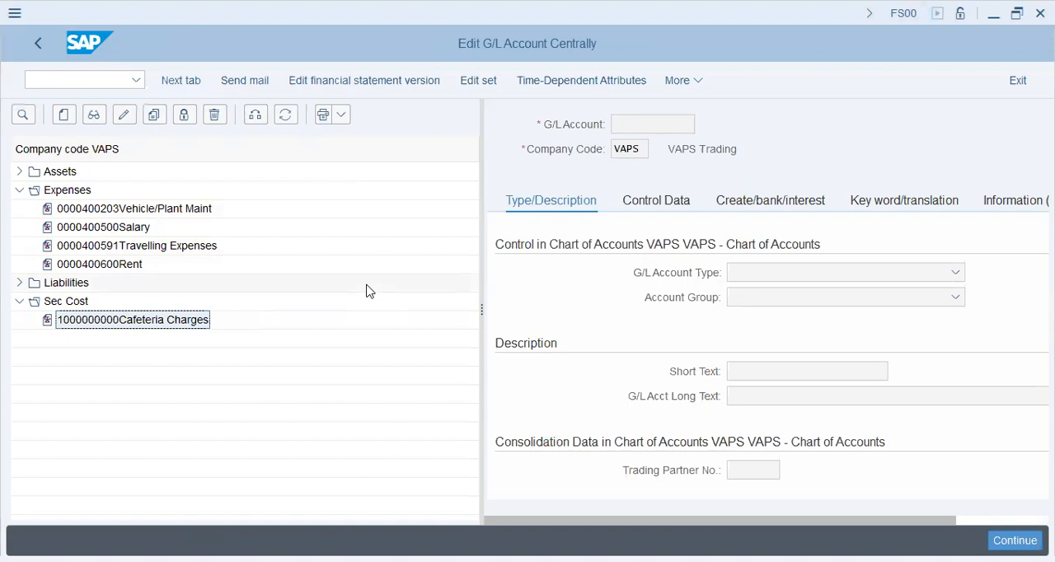
Copy the Rent expense account 400600 to new G/L account 400392 in company code VAPS
left_click(103, 211)
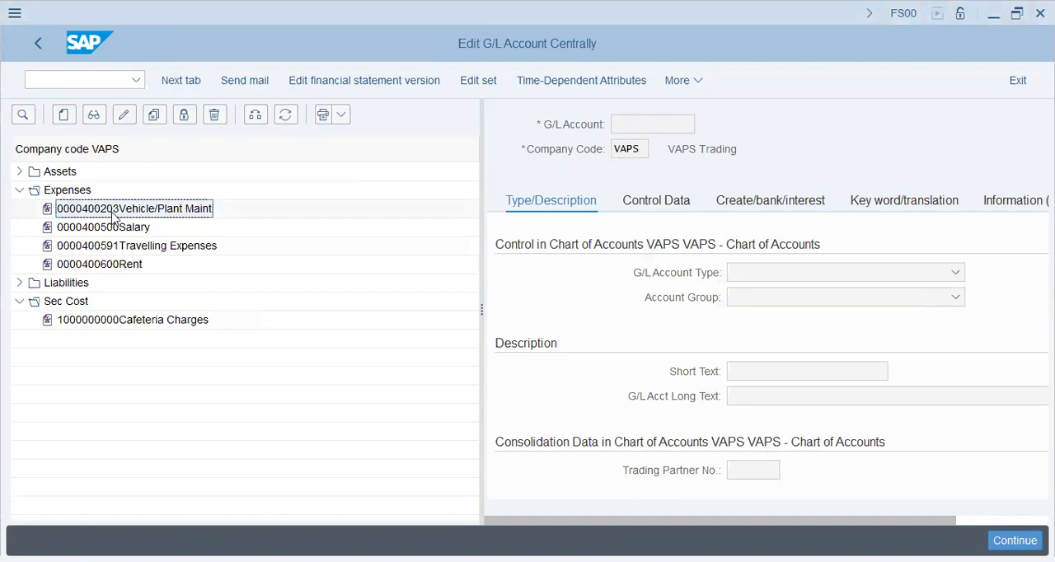
left_click(118, 229)
left_click(125, 265)
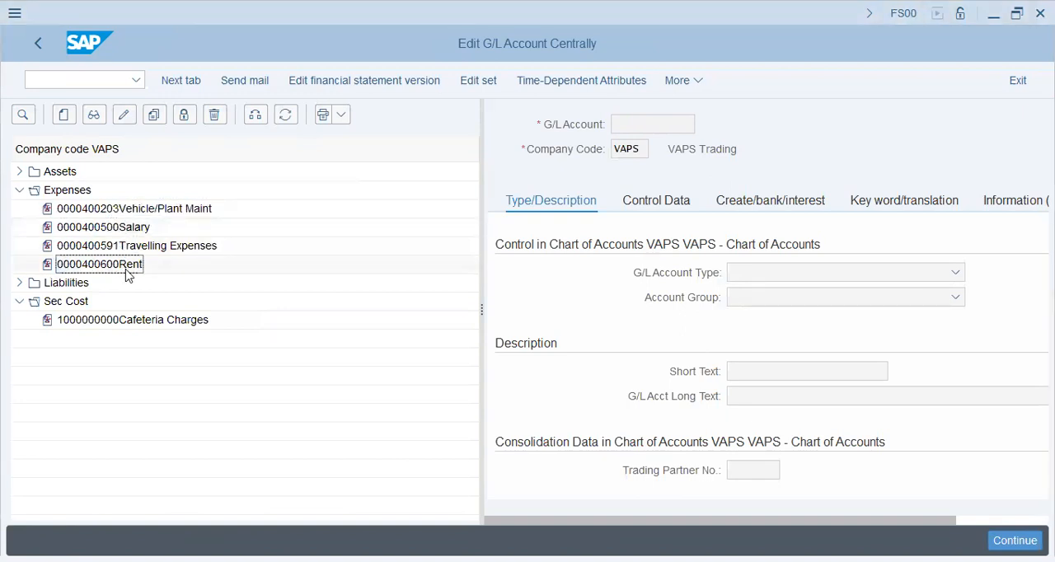
left_click(154, 116)
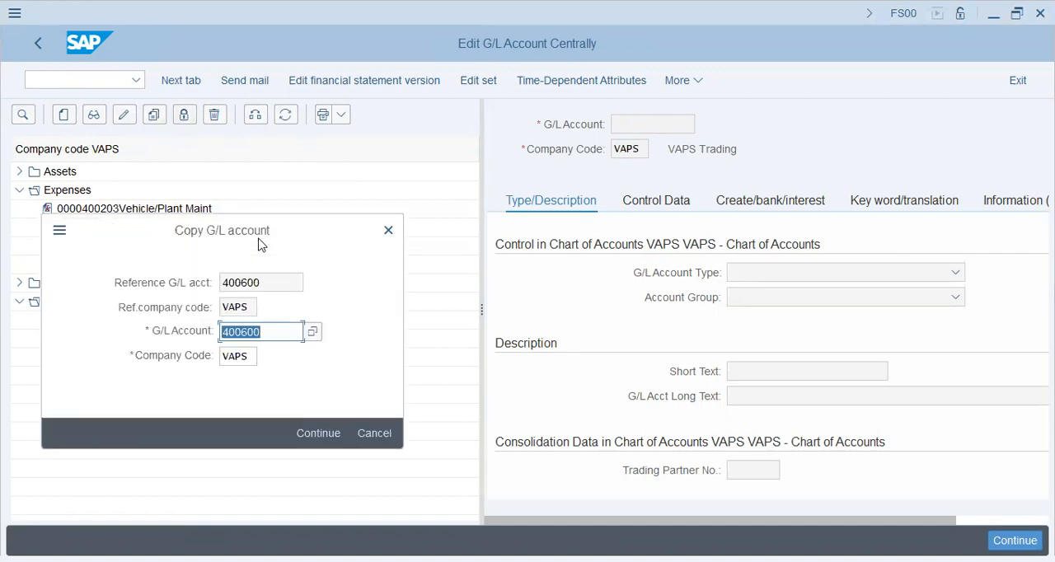
type("400")
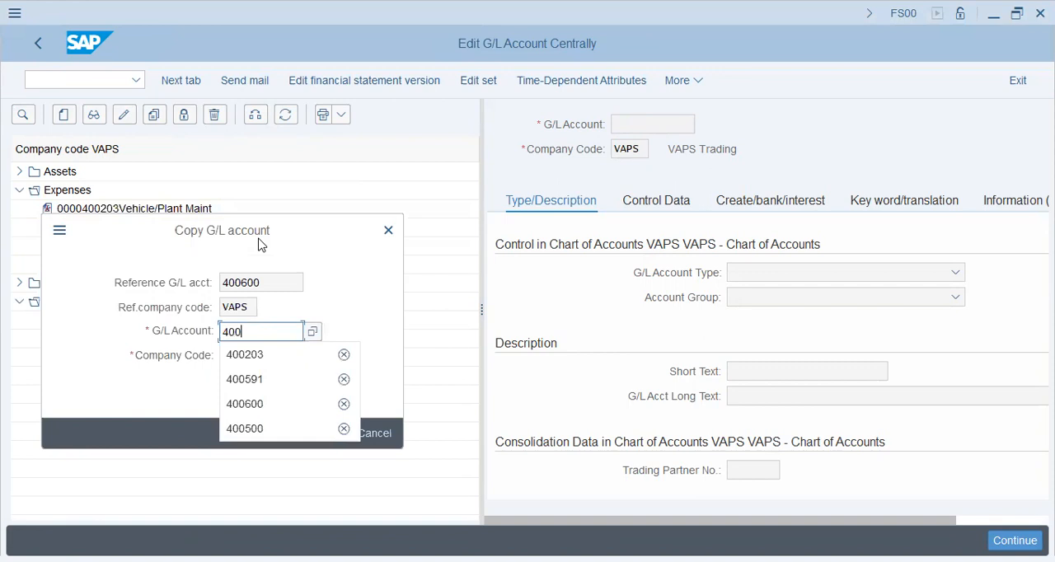
type("392")
key("Return")
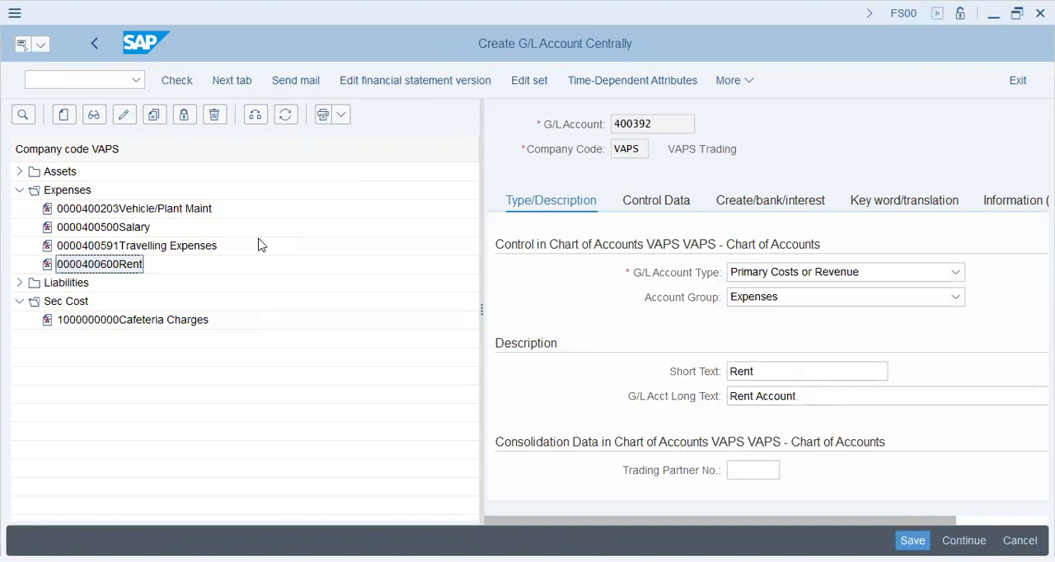
Set the short text of the new G/L account to "Electricity Charges"
left_click(648, 380)
type("Elecricity")
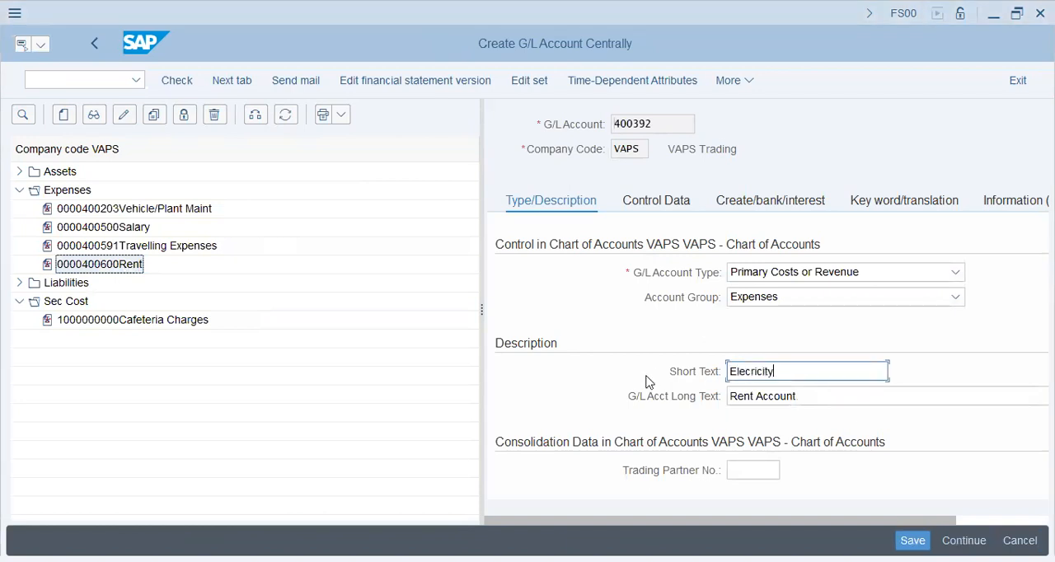
key("BackSpace")
key("BackSpace")
key("BackSpace")
key("BackSpace")
key("BackSpace")
key("BackSpace")
type("tricity Charges")
key("Tab")
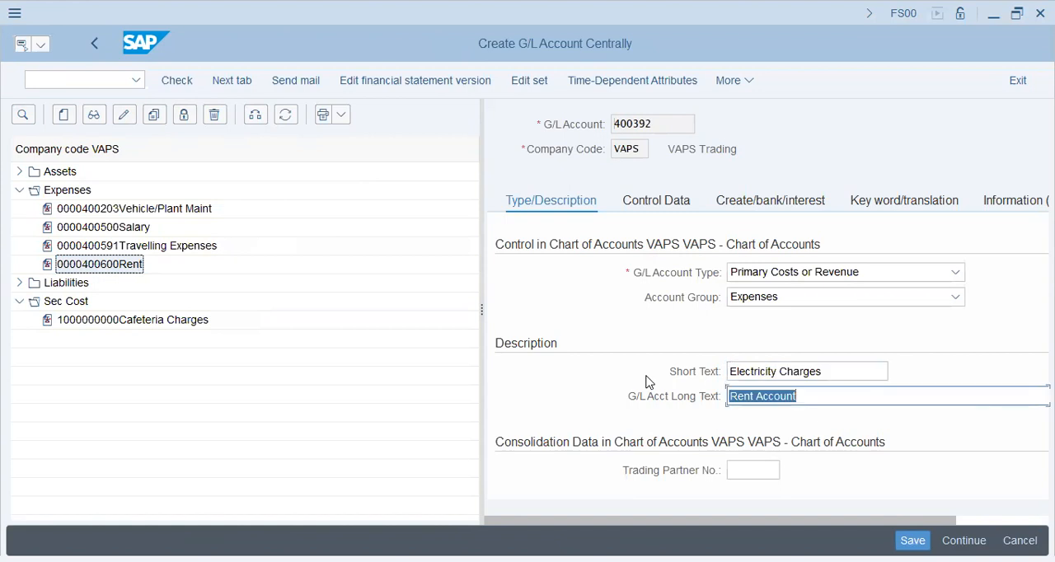
Set the long text of the new G/L account to "Electricity Charges"
type("Elect")
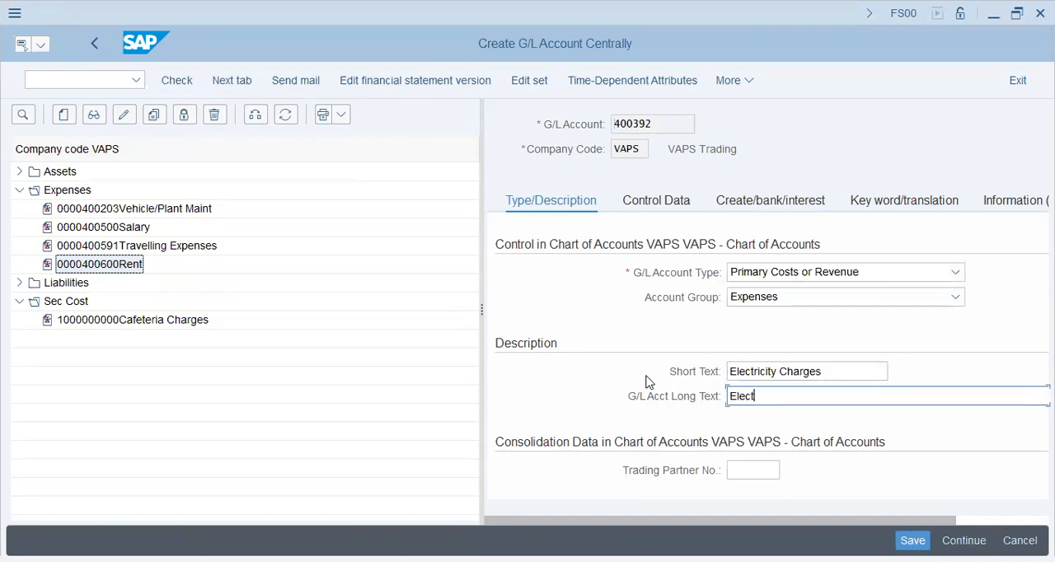
type("ricity Charges")
key("Tab")
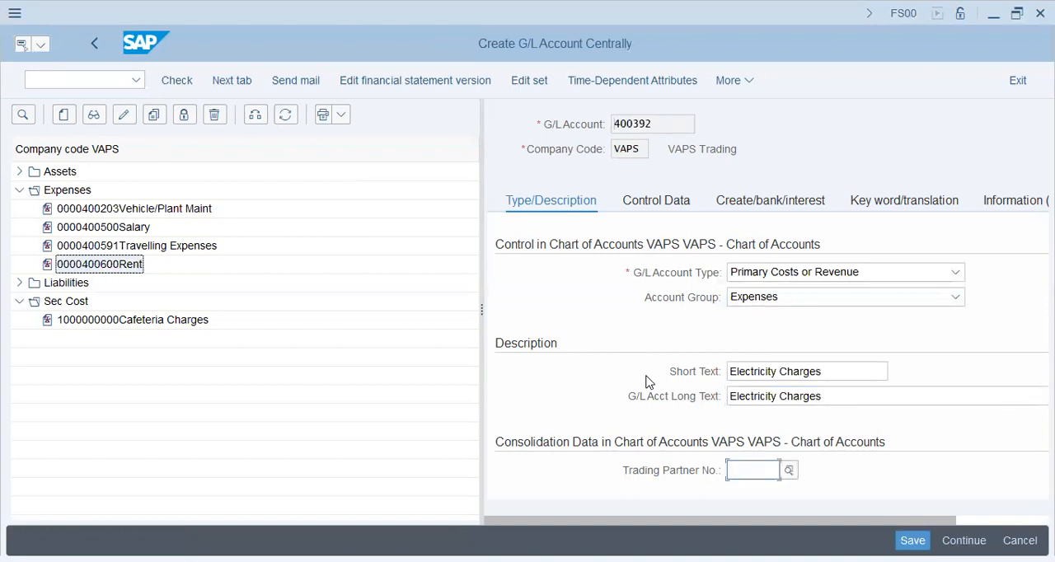
Check the field status group and cost element category of G/L account 400392, and save the account
left_click(774, 200)
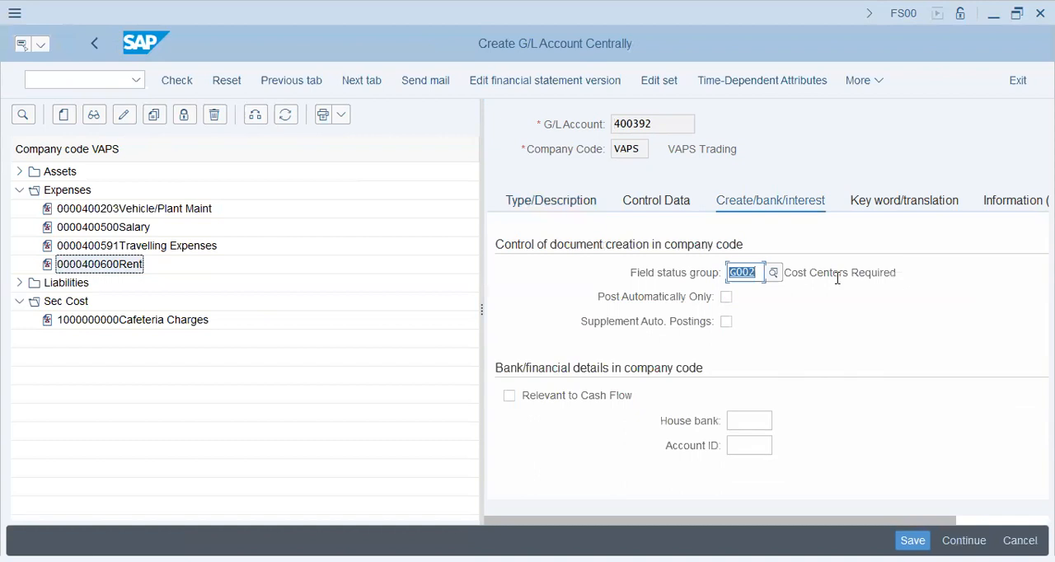
left_click_drag(829, 273, 954, 290)
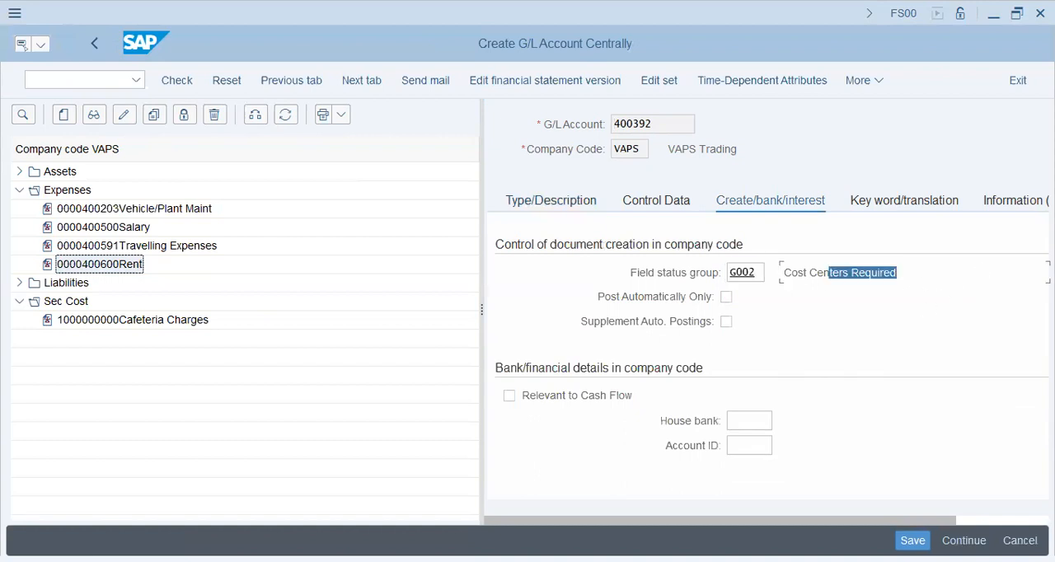
left_click(794, 316)
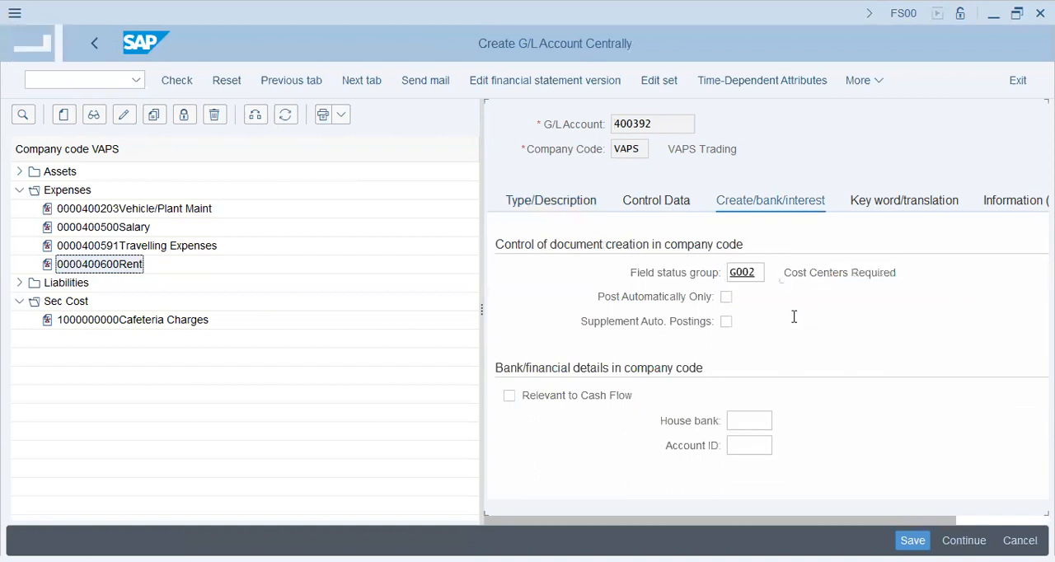
scroll(747, 394, "down", 3)
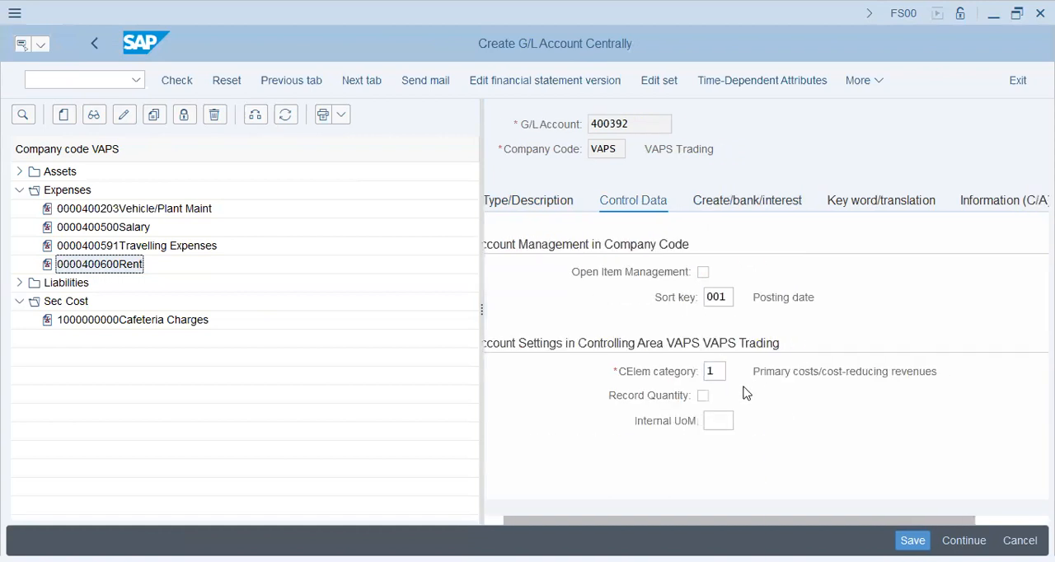
left_click(716, 372)
key("ctrl+s")
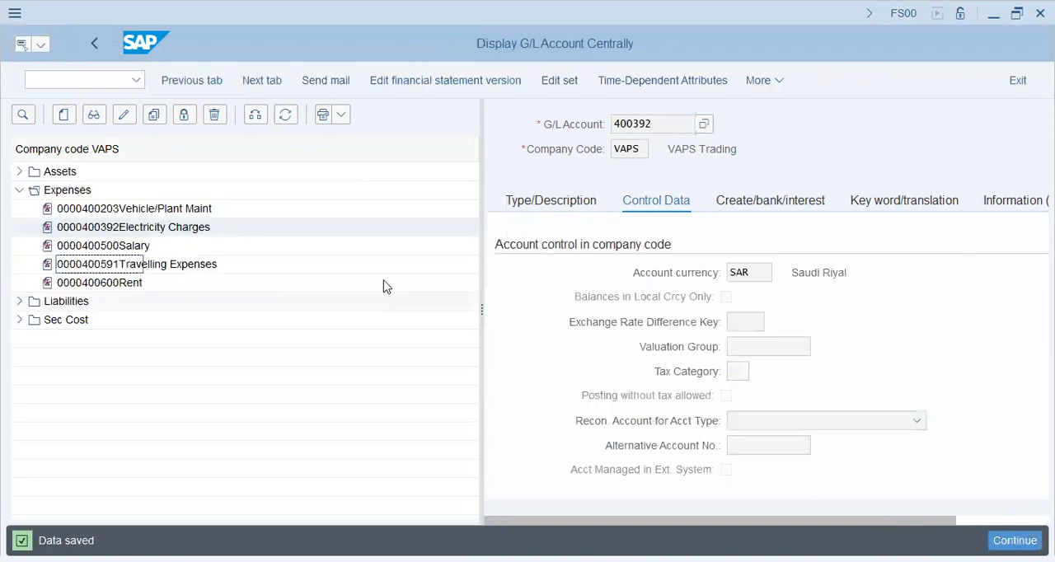
Leave G/L account maintenance and open transaction KK01 for creating a statistical key figure
left_click(46, 83)
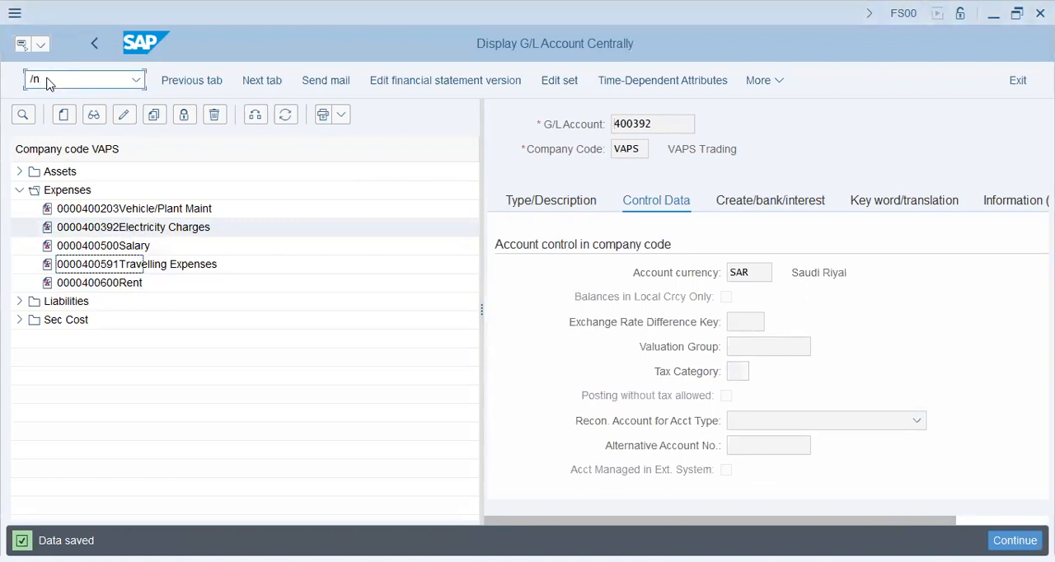
key("F3")
type("fbl3n")
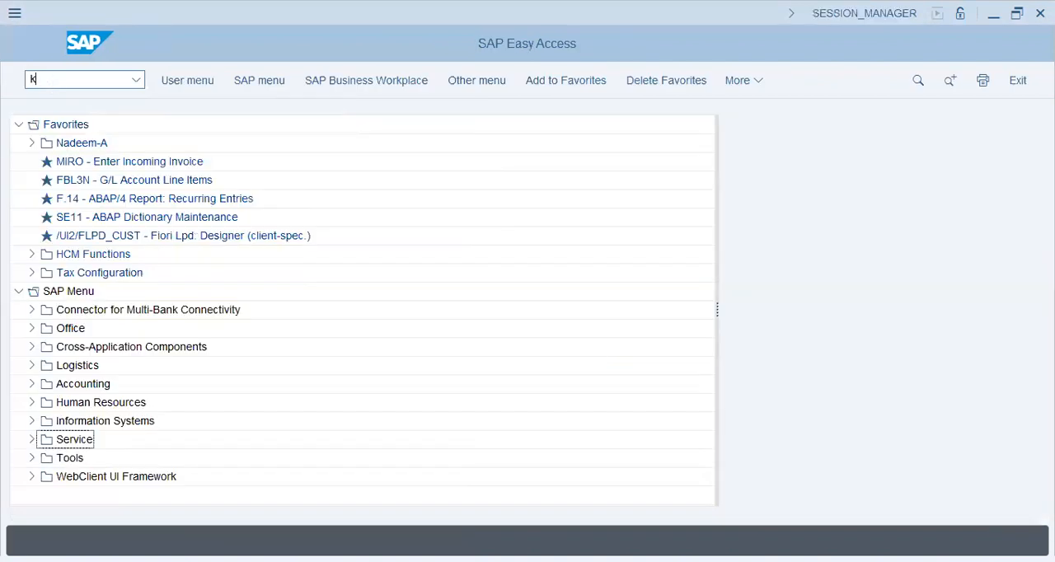
key("Return")
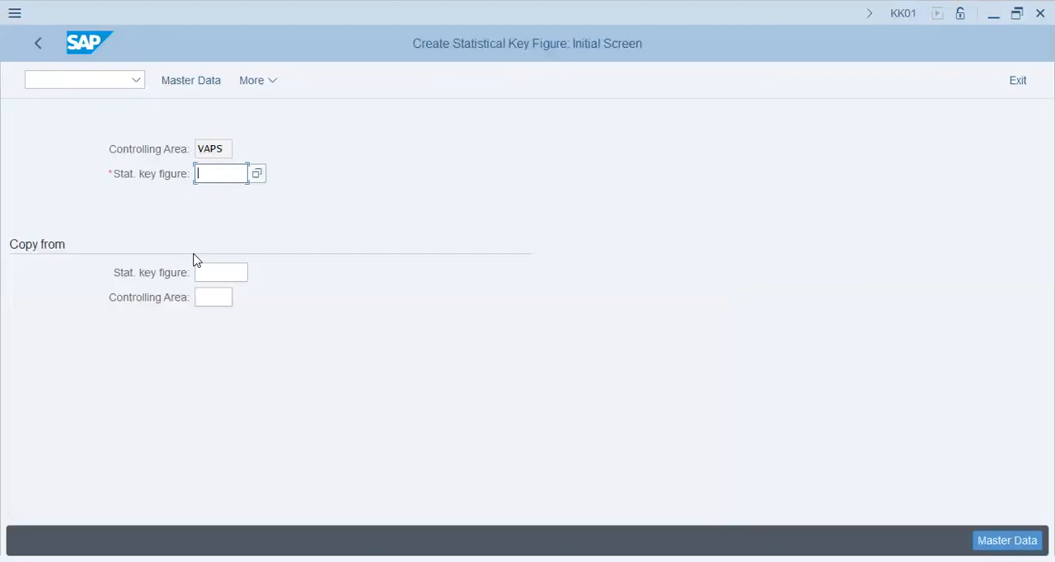
Enter EU as the new statistical key figure in controlling area VAPS and open its master data
key("alt+Tab")
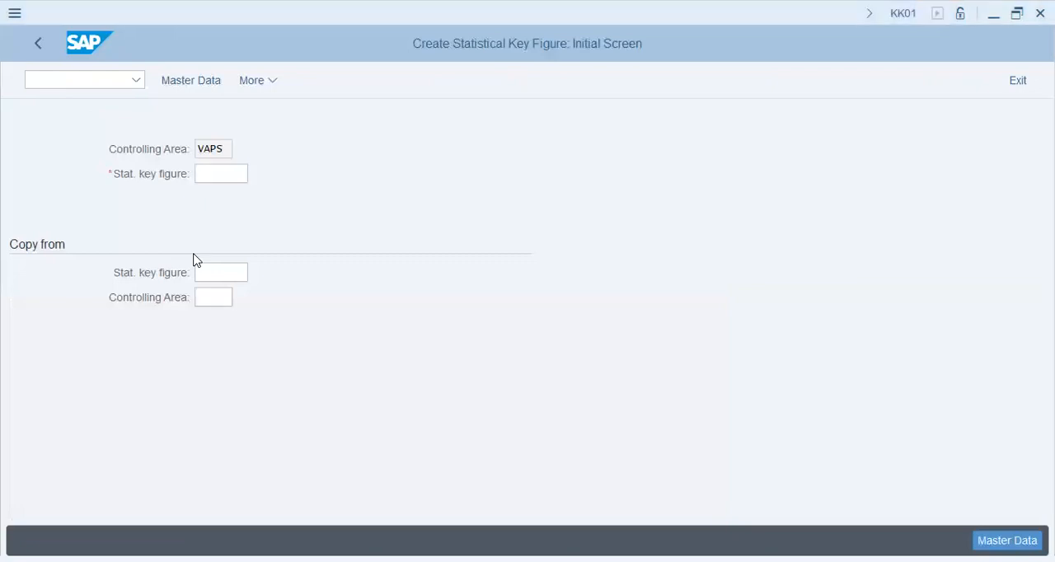
key("alt+Tab")
type("eu")
left_click(191, 82)
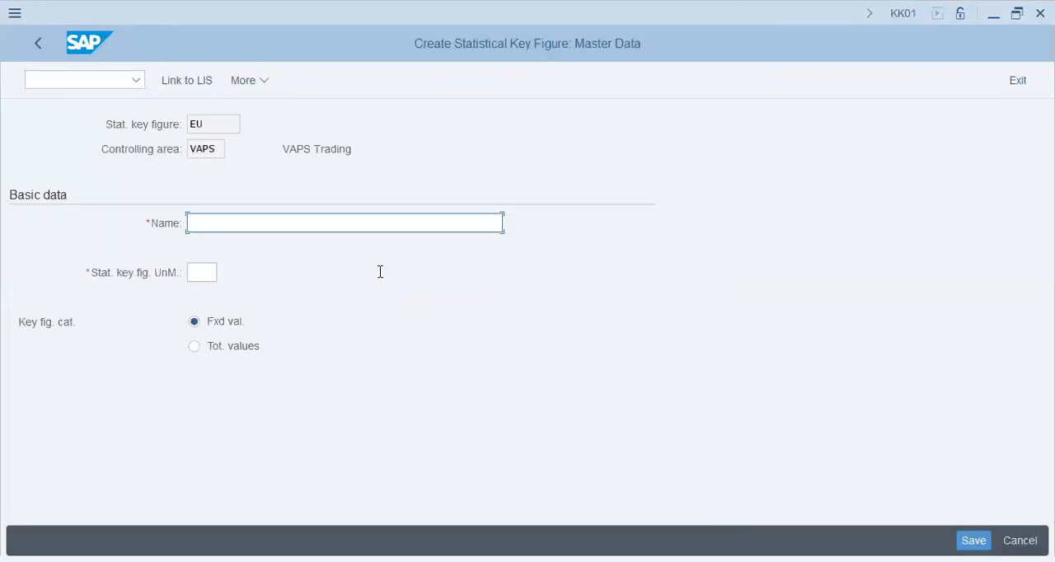
Name the statistical key figure "Electrical Units"
key("alt+Tab")
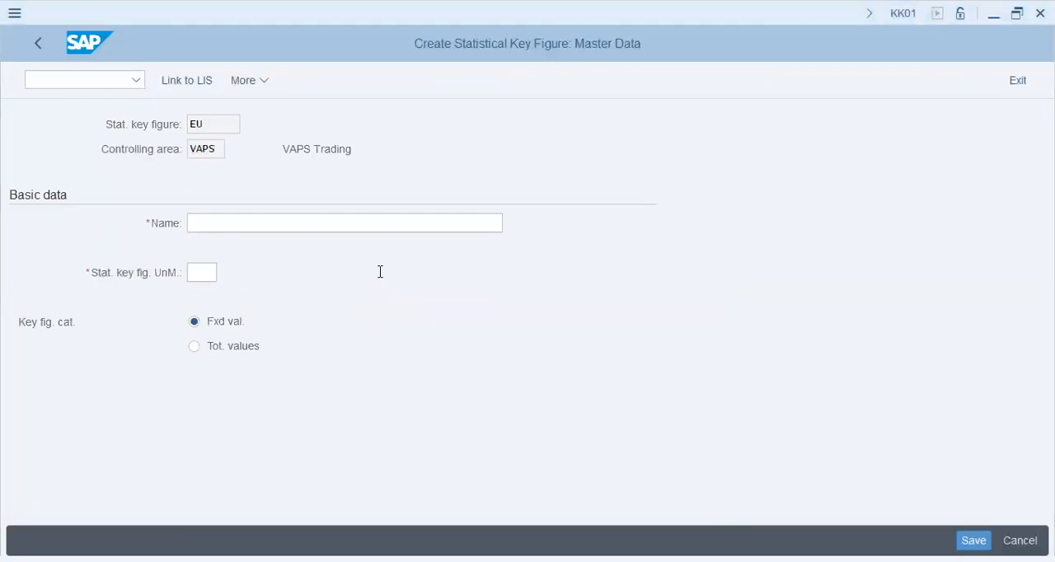
key("alt+Tab")
type("Ele")
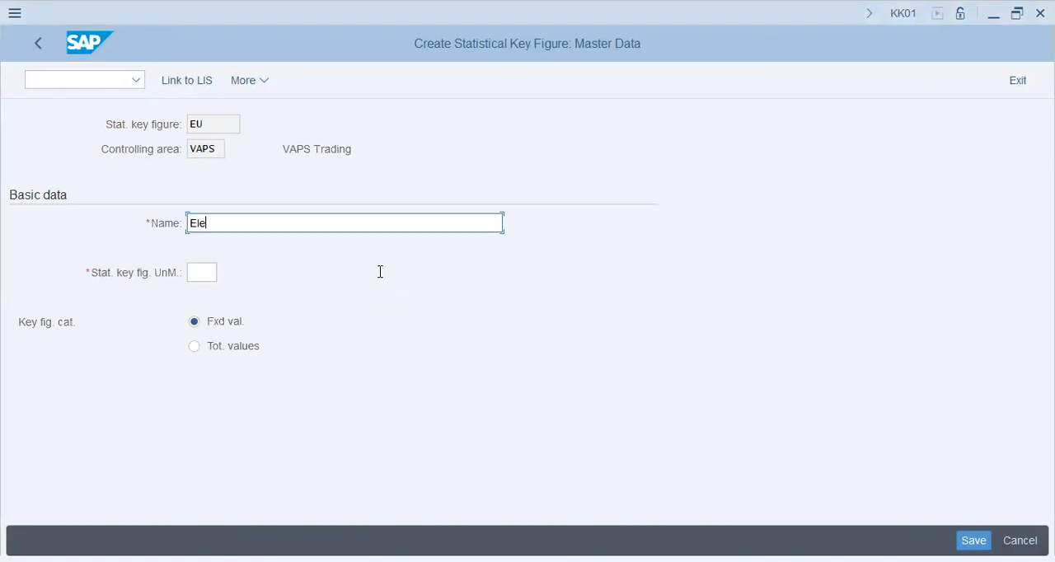
type("ctrical Units")
key("Tab")
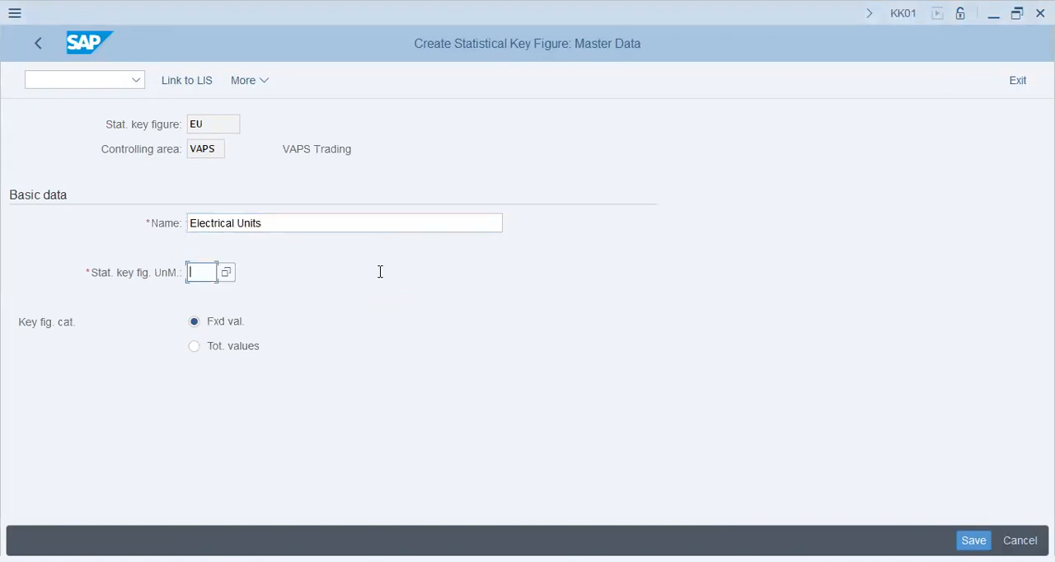
Choose KWH from the list of measurement units as the unit of statistical key figure EU
key("alt+Tab")
key("alt+Tab")
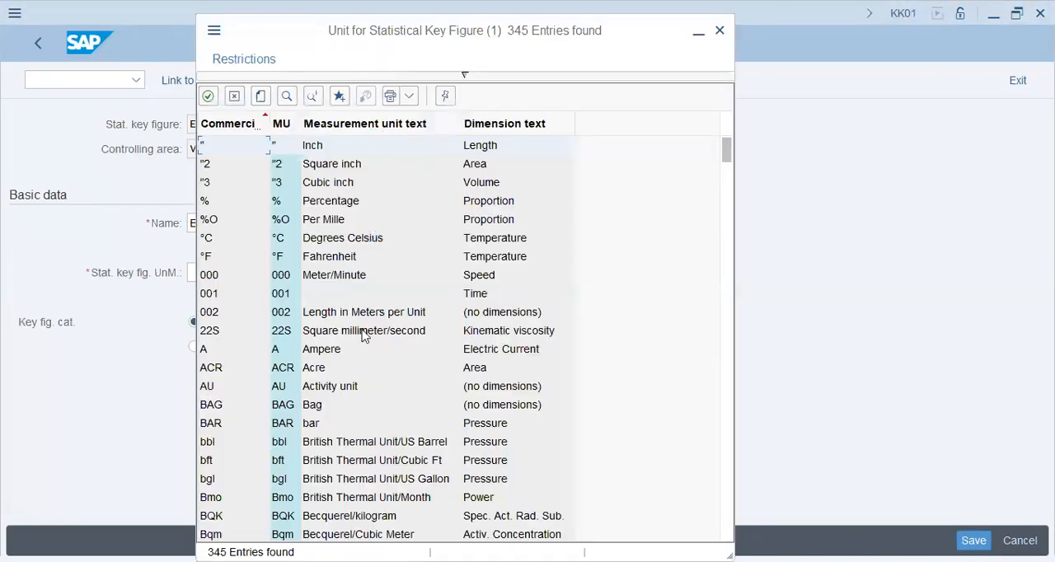
scroll(317, 330, "down", 6)
scroll(229, 428, "down", 10)
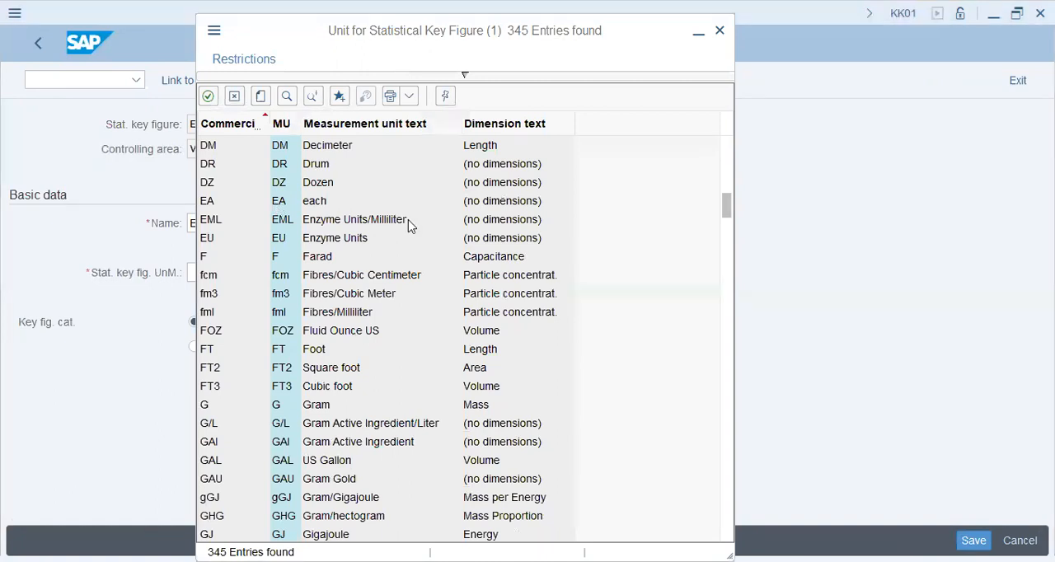
scroll(405, 363, "down", 13)
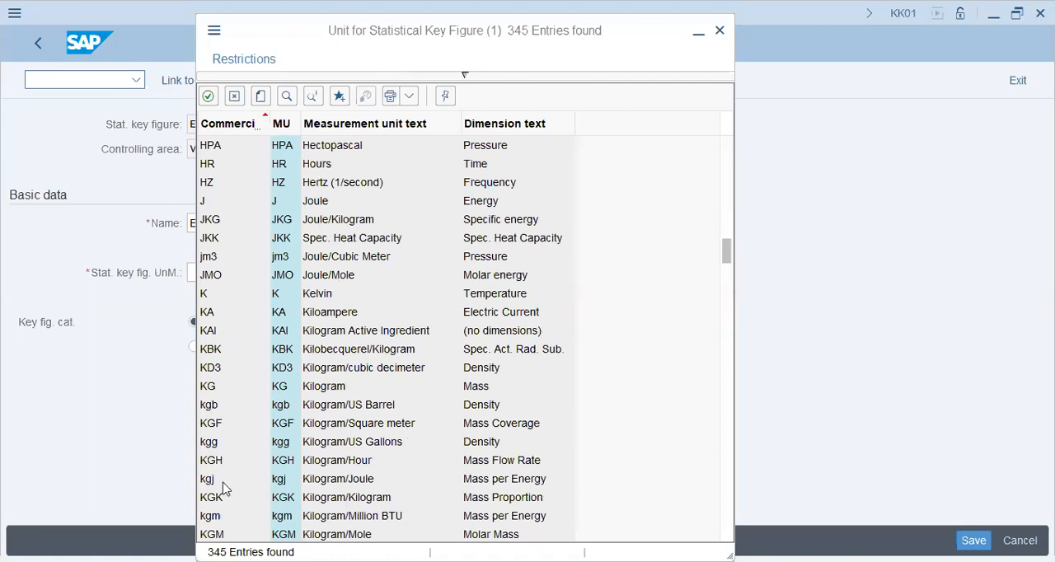
scroll(222, 486, "down", 6)
scroll(219, 464, "down", 3)
double_click(369, 498)
Set the key figure category to total values and save statistical key figure EU
left_click(228, 349)
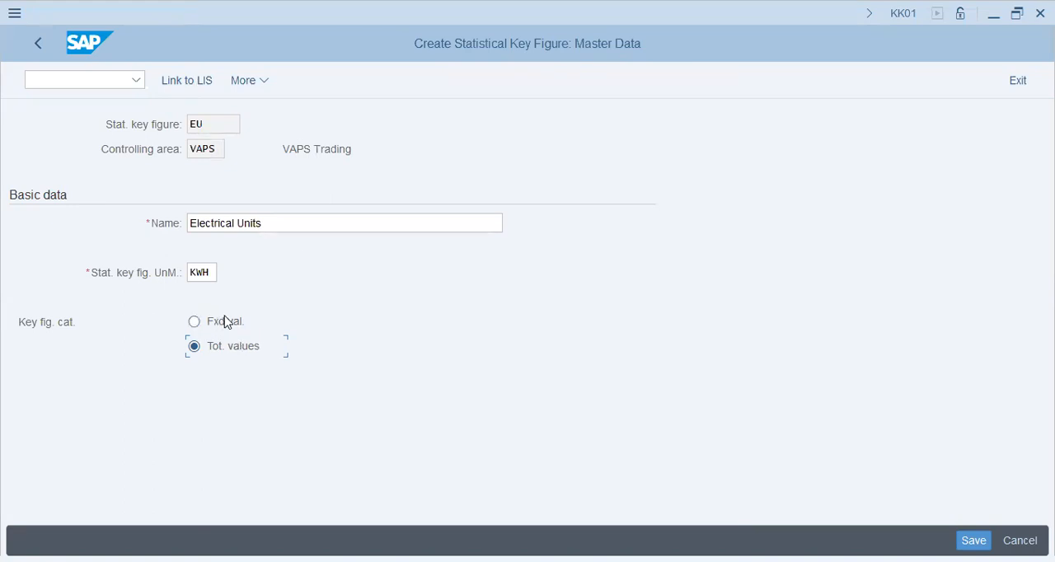
left_click_drag(282, 224, 101, 221)
left_click(308, 225)
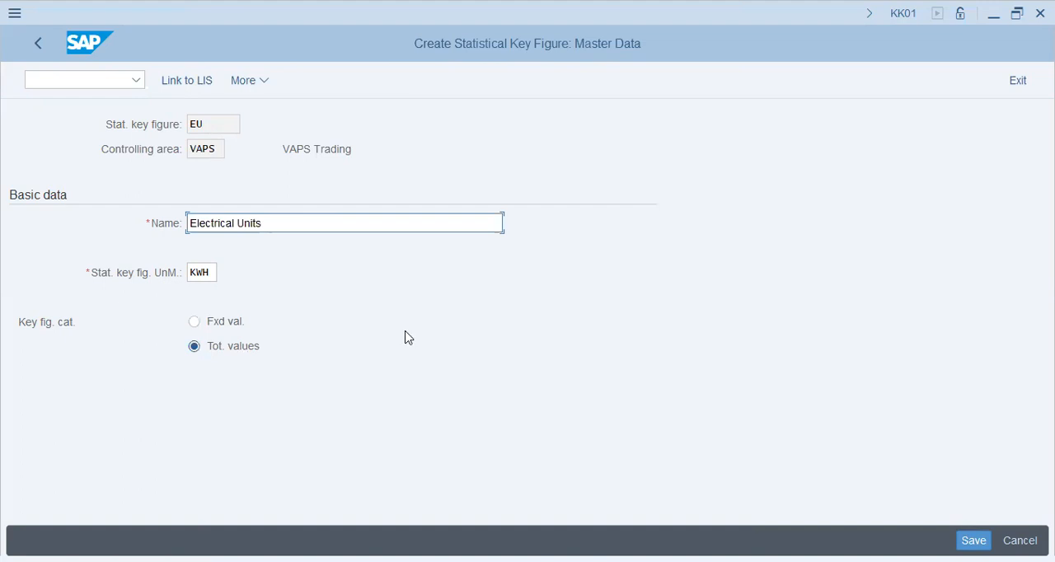
key("alt+Tab")
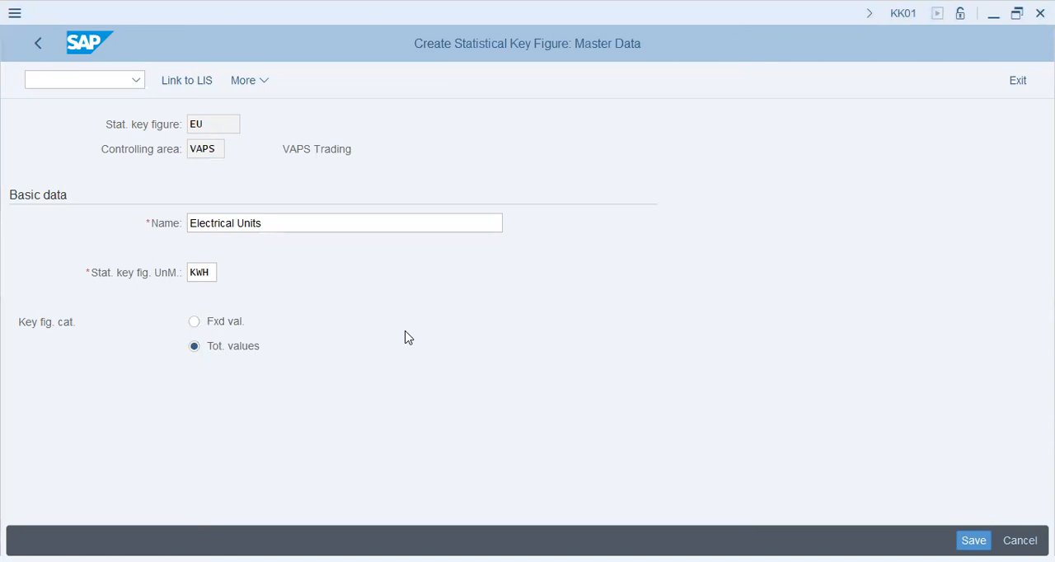
left_click(446, 346)
key("ctrl+s")
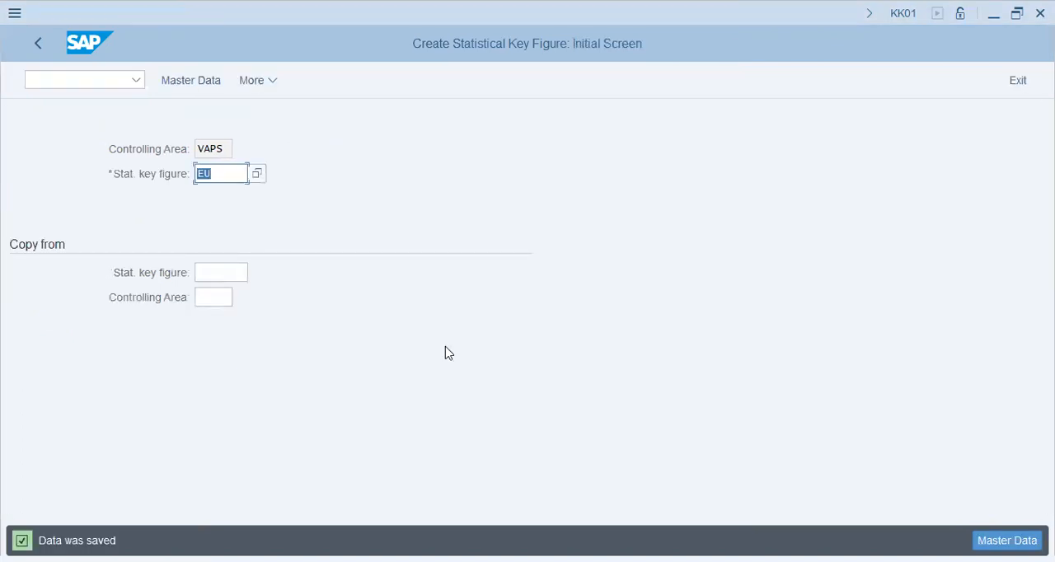
Leave KK01 and open transaction KSW1 for creating an actual periodic reposting cycle
key("alt+Tab")
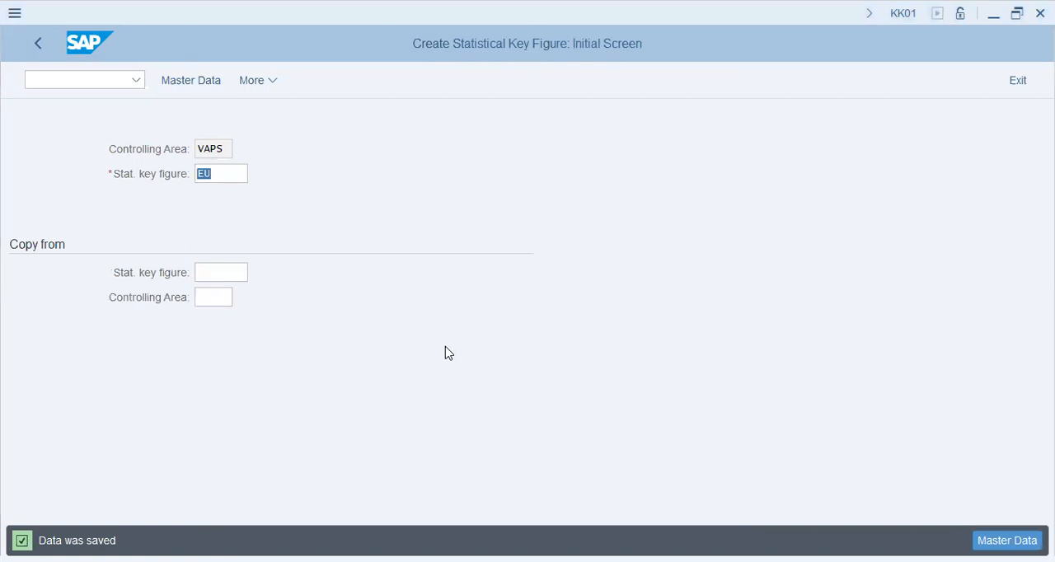
left_click(96, 80)
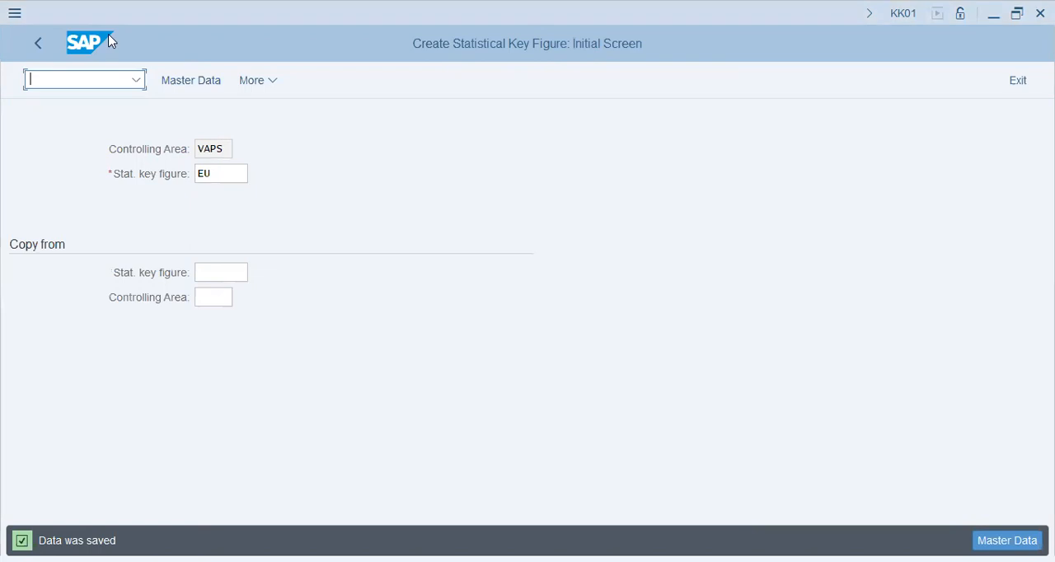
type("/nk")
key("BackSpace")
key("Return")
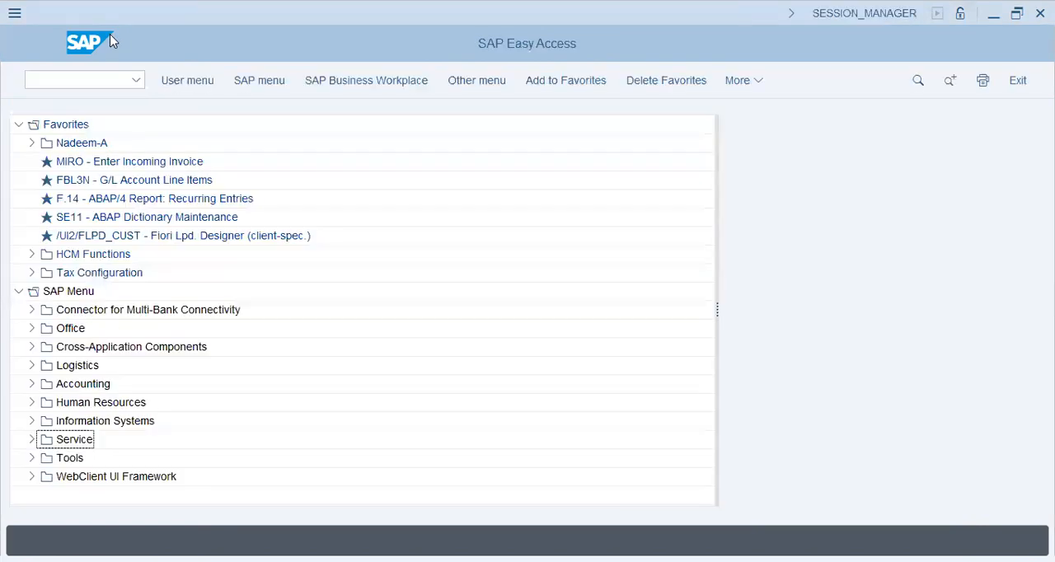
type("ksu1")
key("Return")
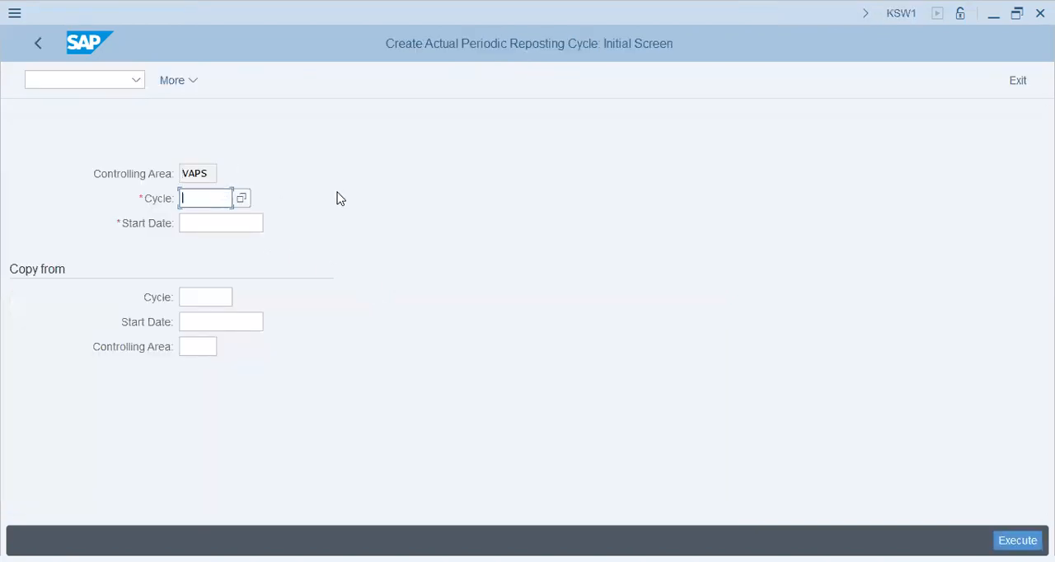
Create periodic reposting cycle VAP3 with start date 01.11.2023 and open its header data
key("alt+Tab")
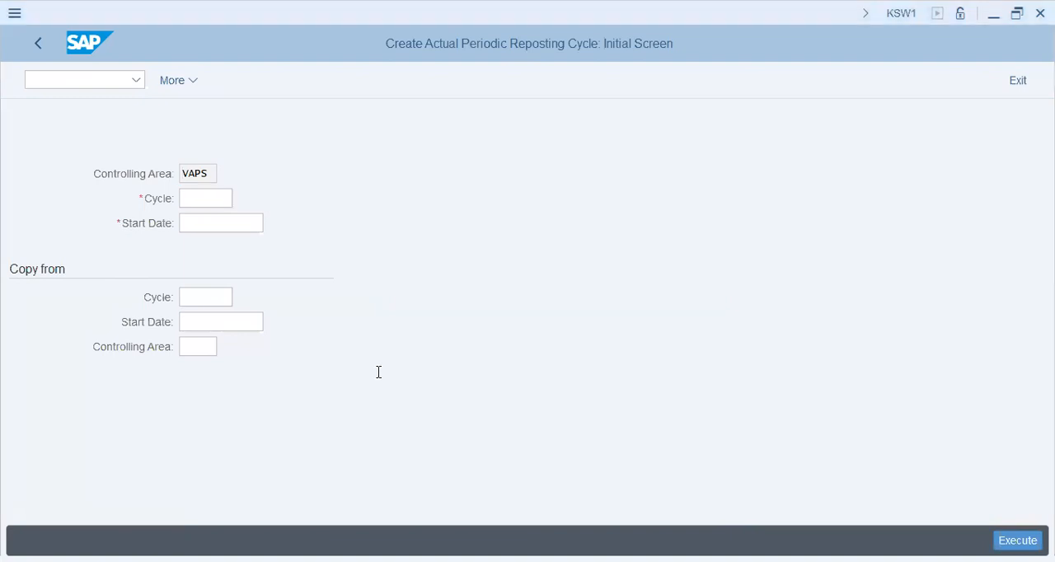
key("alt+Tab")
type("vap3")
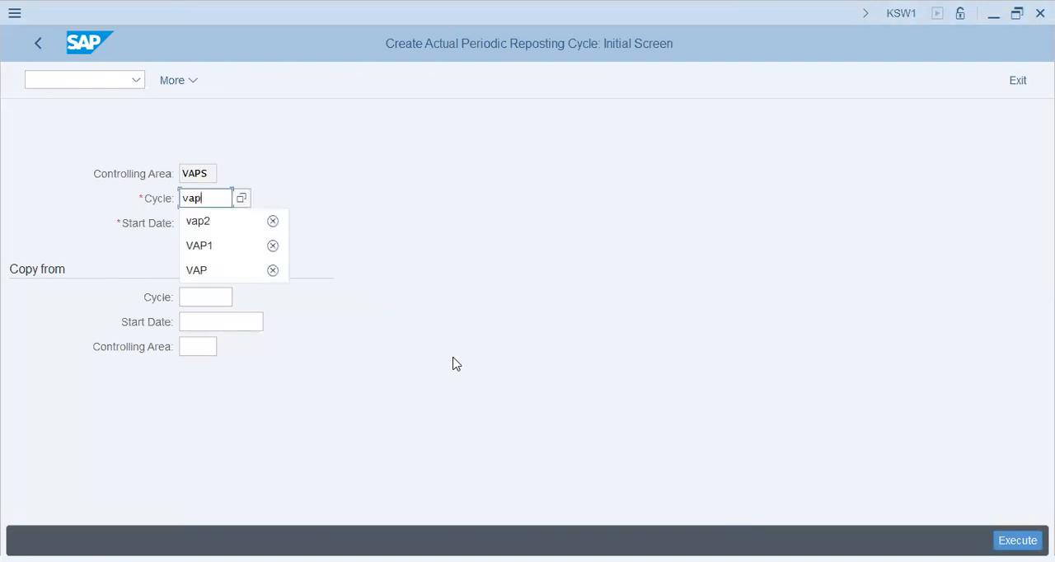
key("Tab")
key("Tab")
key("shift+Tab")
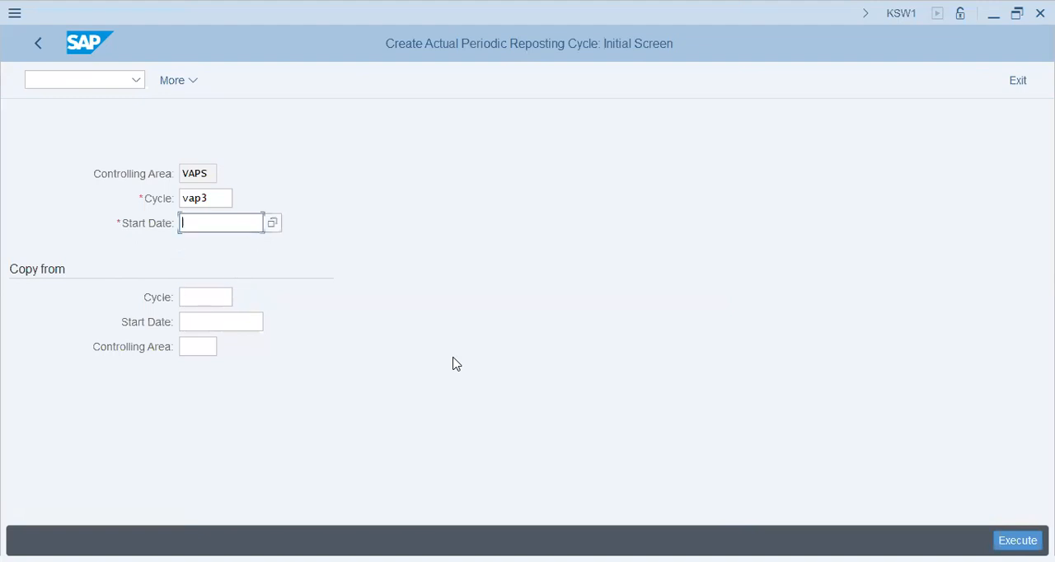
type("01")
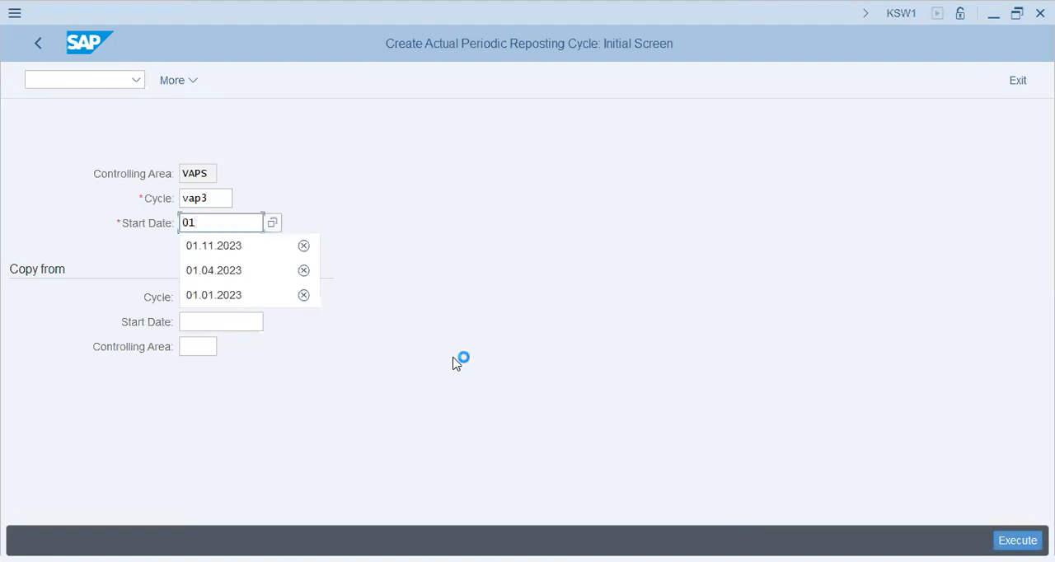
type(".")
key("Down")
key("Tab")
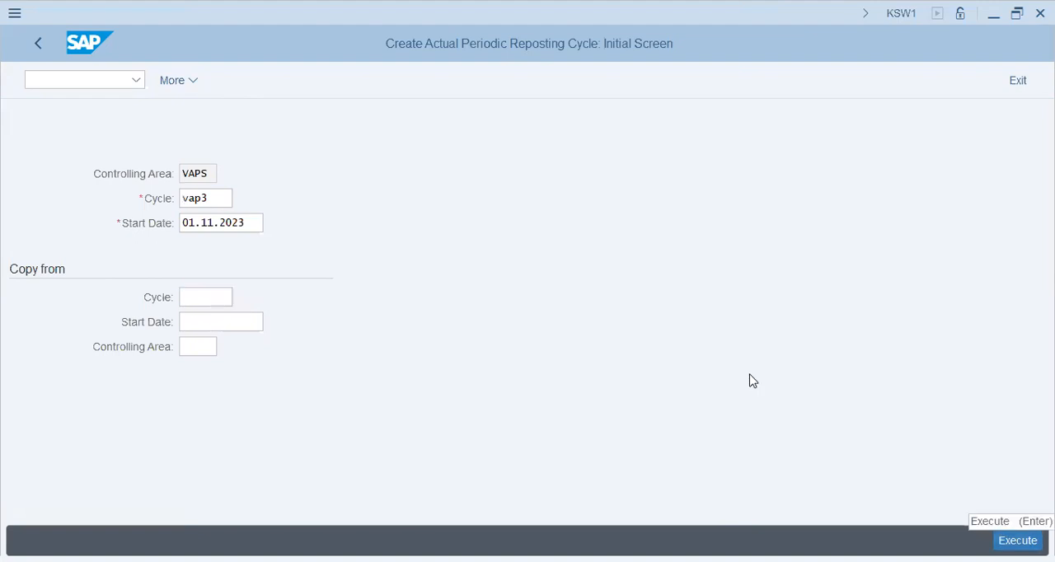
key("Return")
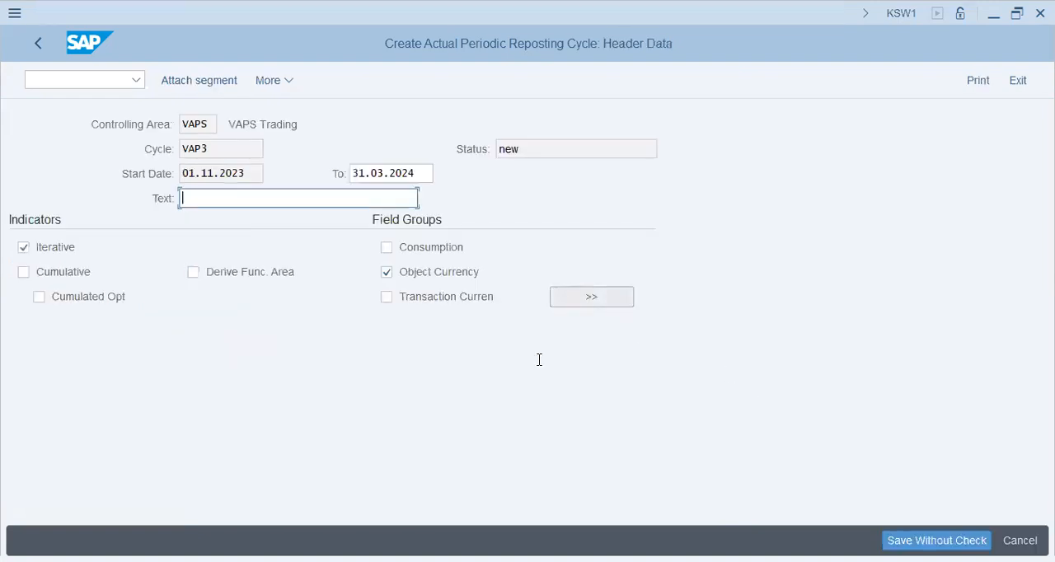
Enter "Prim. Cost Repostin" as the descriptive text of cycle VAP3
key("alt+Tab")
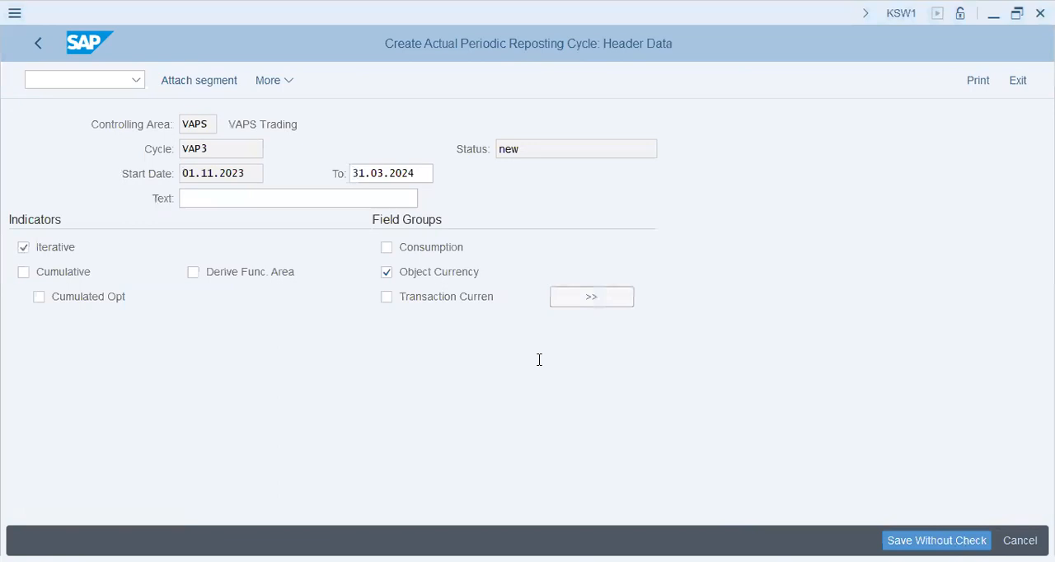
key("alt+Tab")
type("Prim. Cost Re")
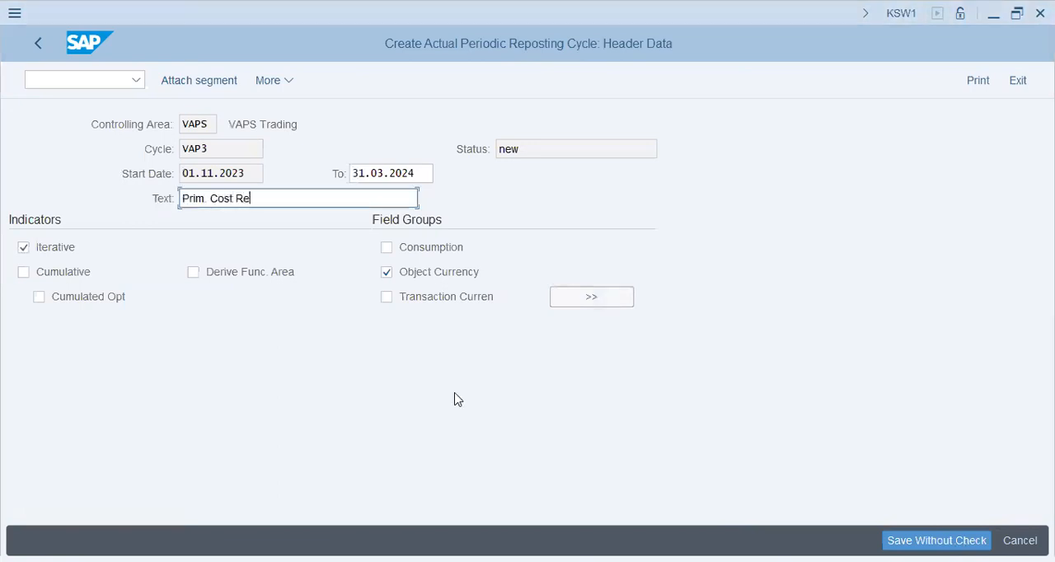
type("postin")
key("alt+Tab")
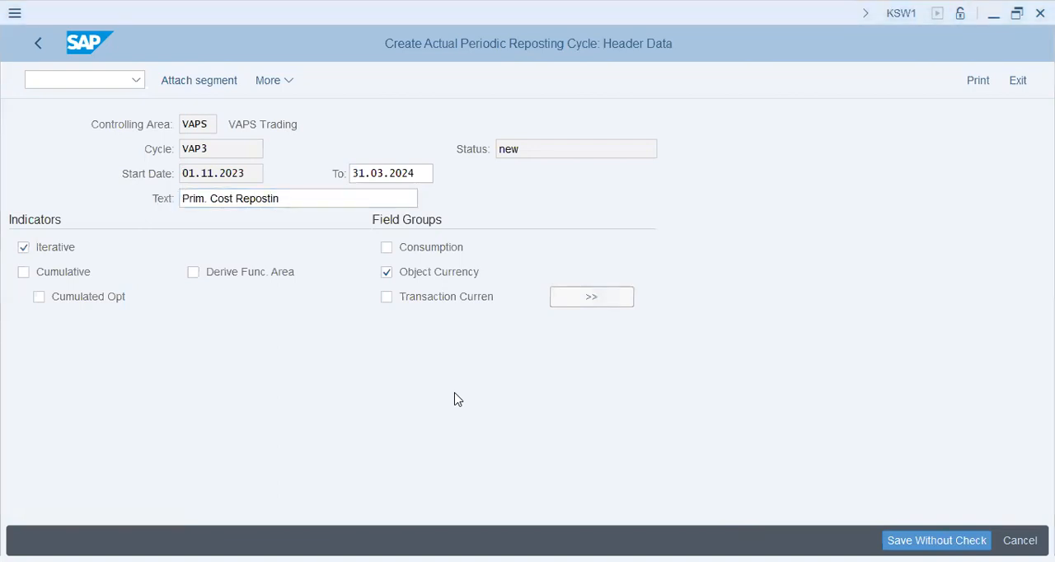
Complete the descriptive text of cycle VAP3 as "Prim. Cost Reposting"
left_click(314, 203)
type("g")
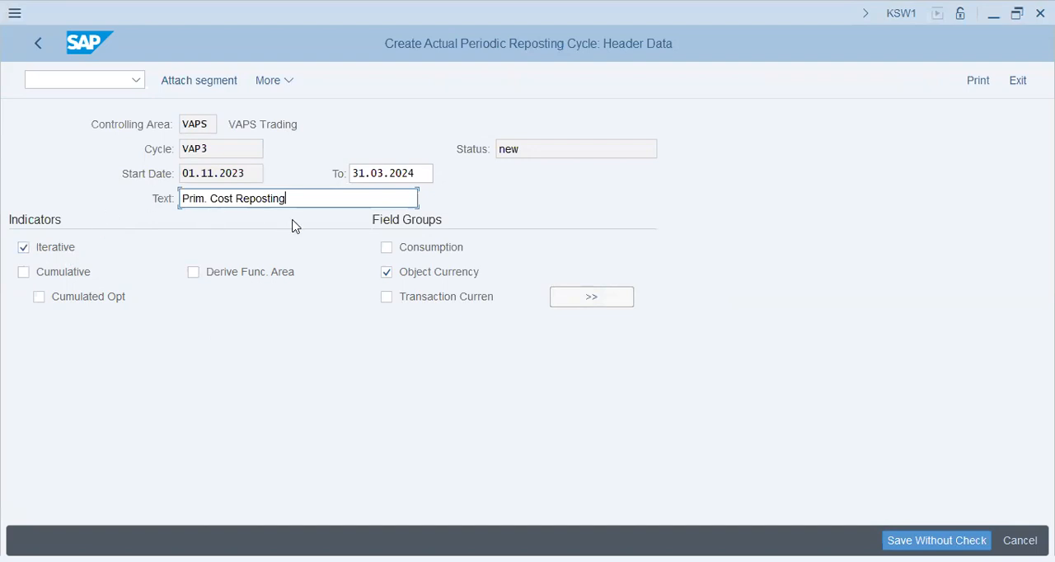
key("alt+Tab")
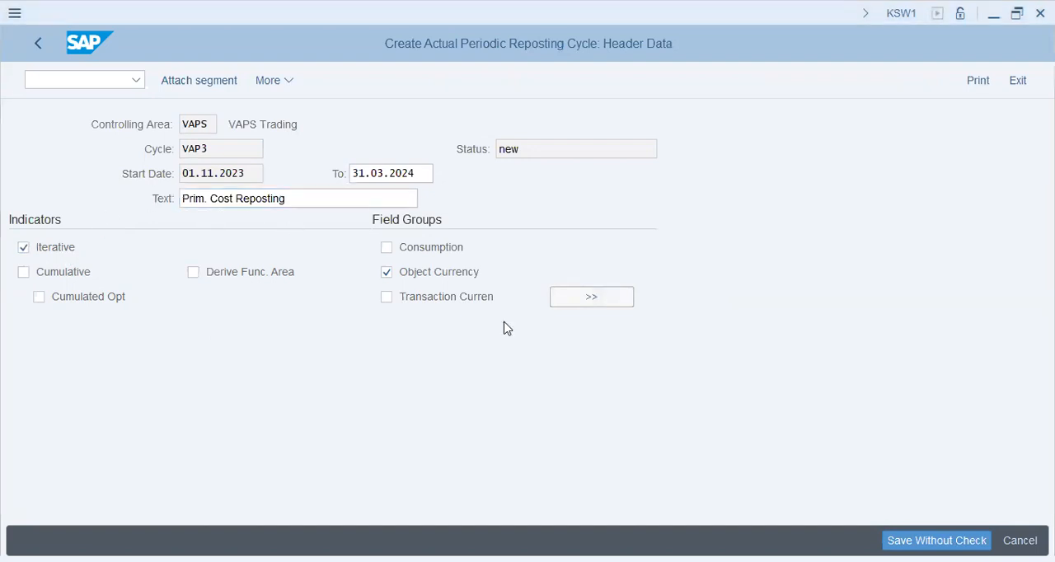
Attach a segment named Elec to the cycle with the description "Electricity Bills Reposting"
left_click(199, 81)
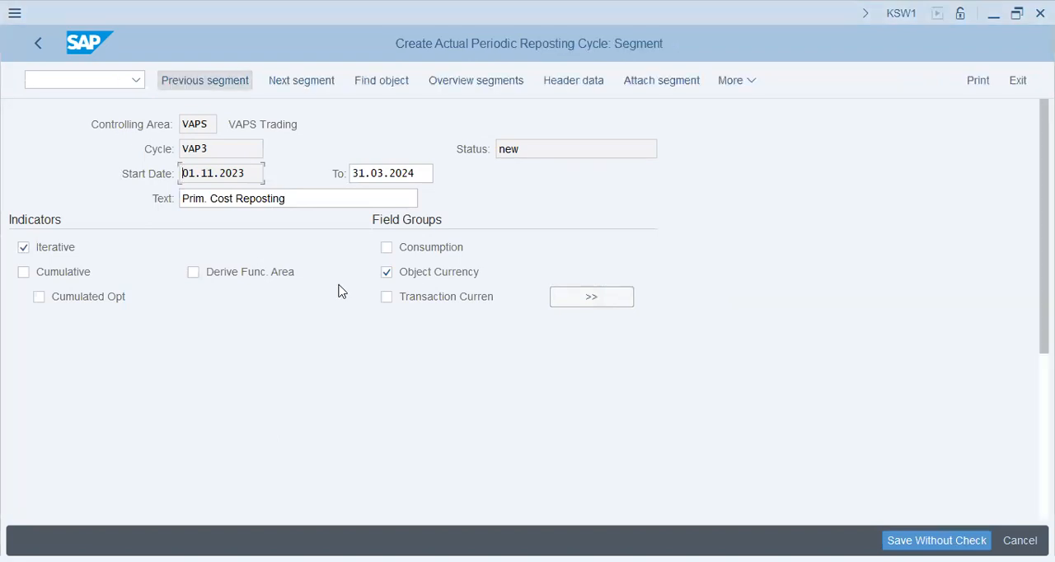
type("Elec")
key("Tab")
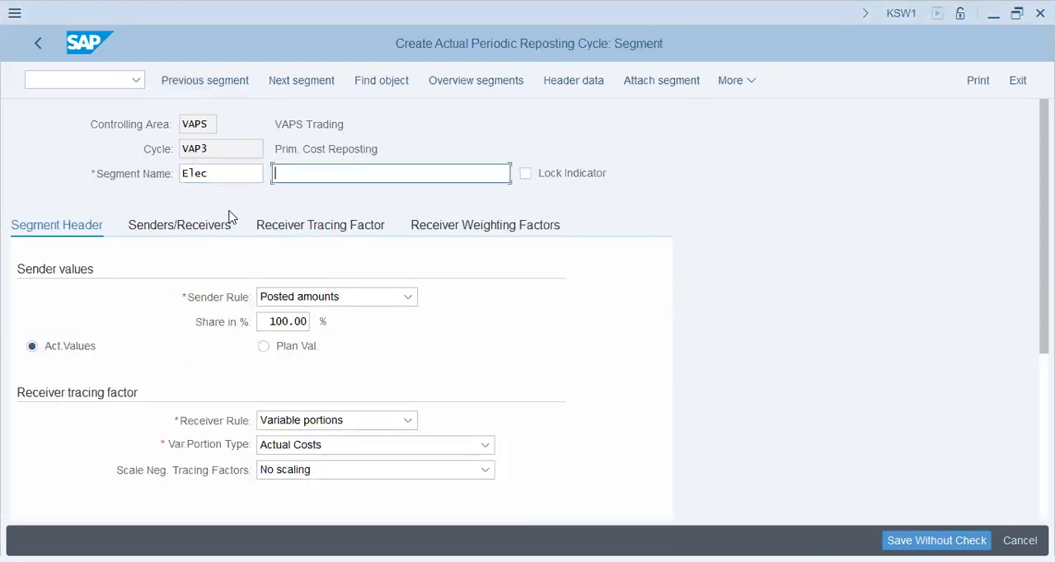
key("alt+Tab")
key("alt+Tab")
type("Electricity Bills Reposting")
key("Tab")
key("Tab")
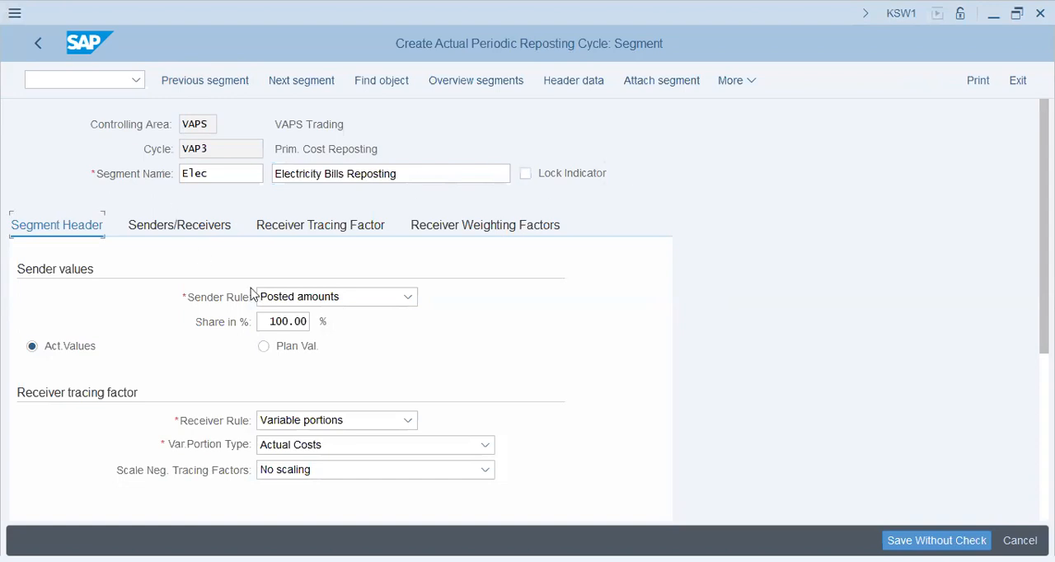
Set the variable portion type of the electricity segment to Actual Statistical Key Figures and confirm the entry
key("alt+Tab")
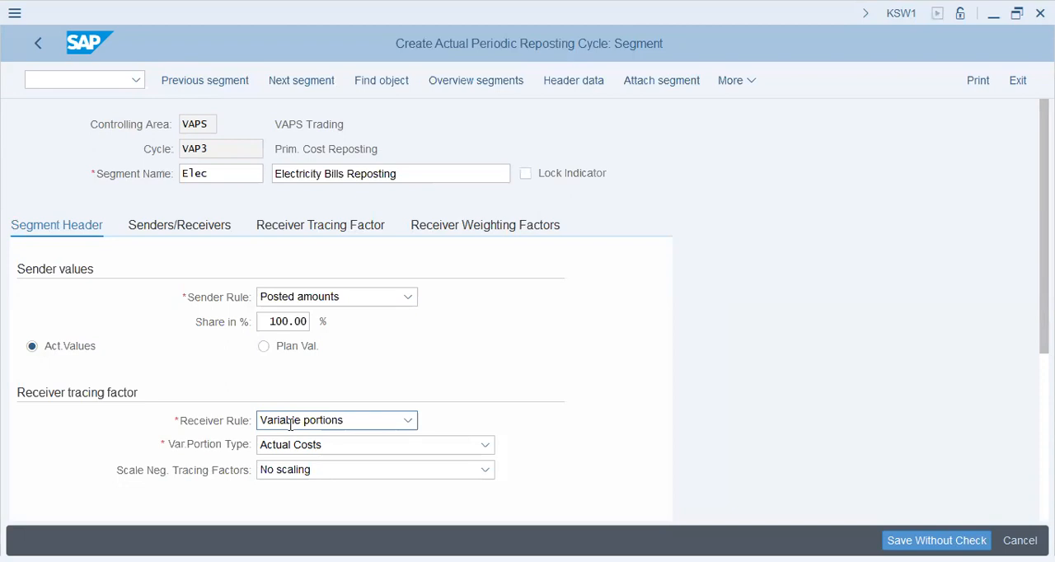
left_click(305, 444)
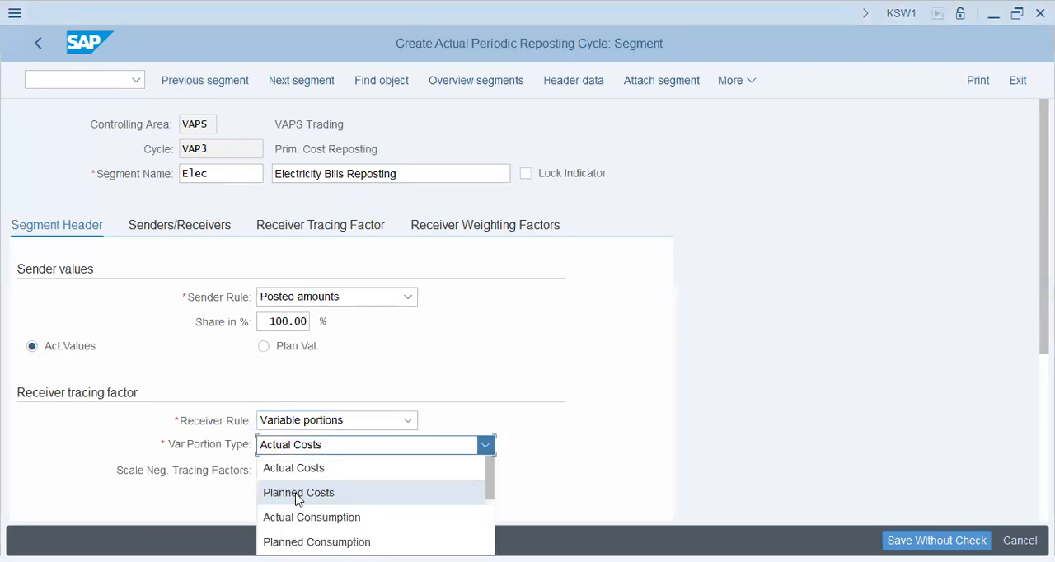
scroll(298, 500, "down", 1)
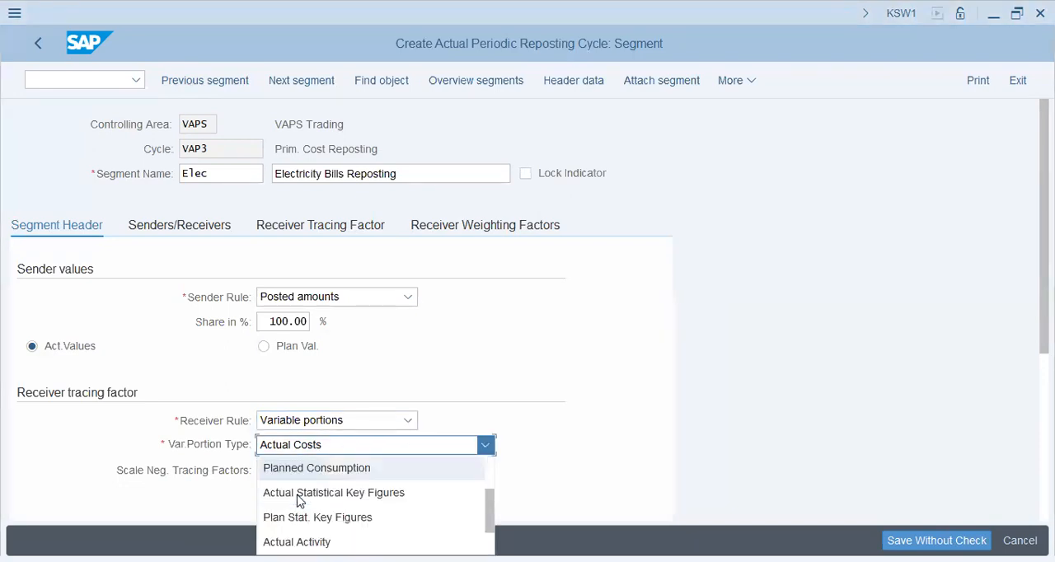
scroll(346, 494, "up", 1)
scroll(337, 499, "down", 1)
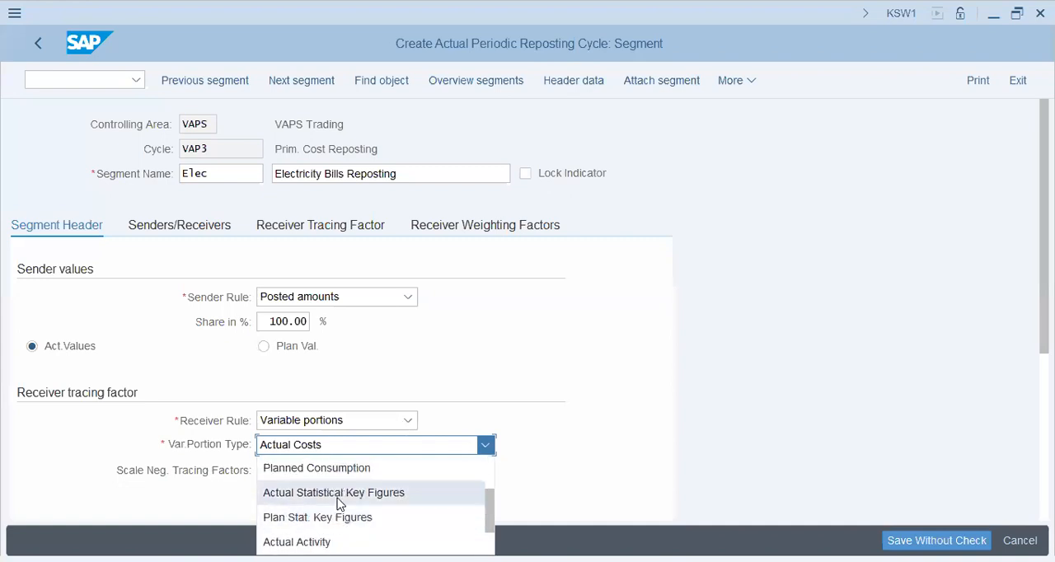
left_click(337, 497)
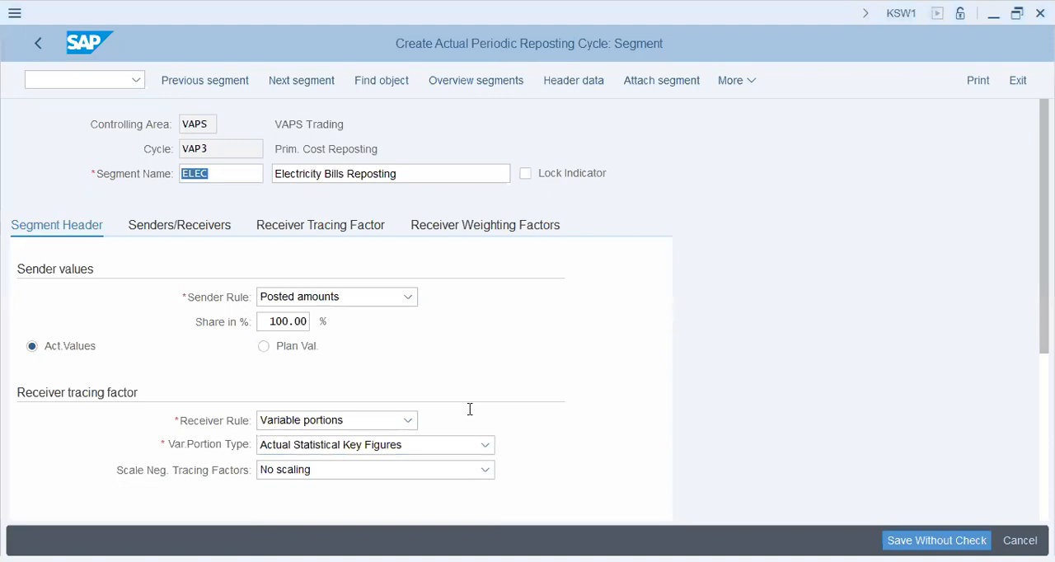
key("Return")
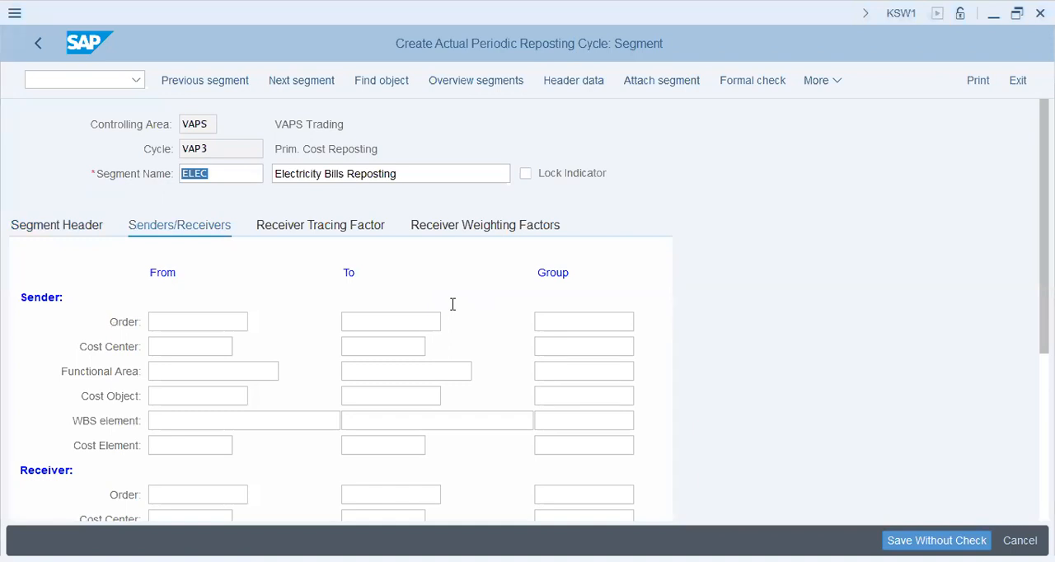
Enter cost center 1006 and cost element 400392 as the sender of the electricity segment
left_click(243, 345)
key("Down")
type("1006")
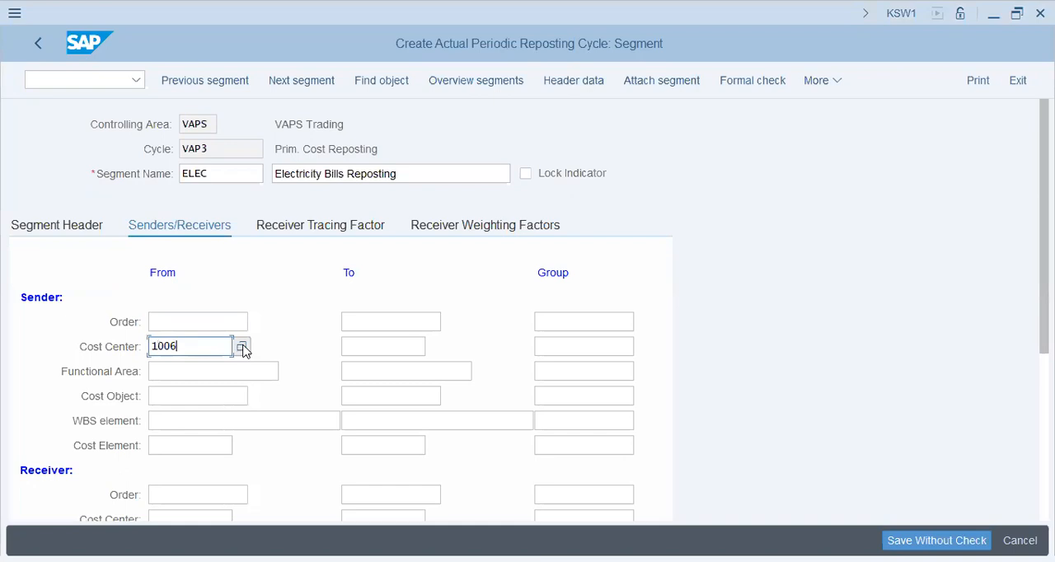
key("Down")
key("Down")
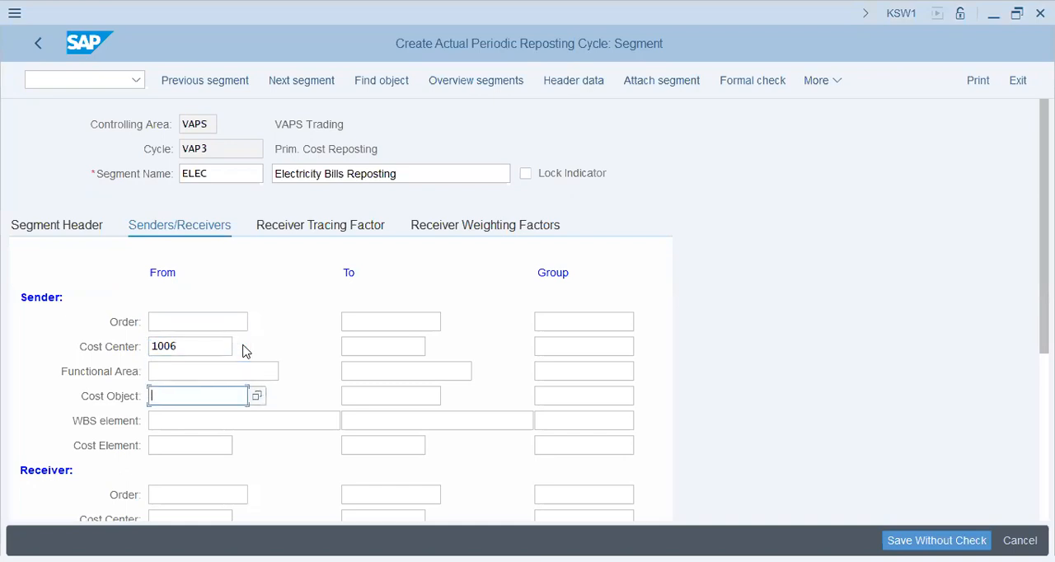
key("Down")
key("Down")
type("400")
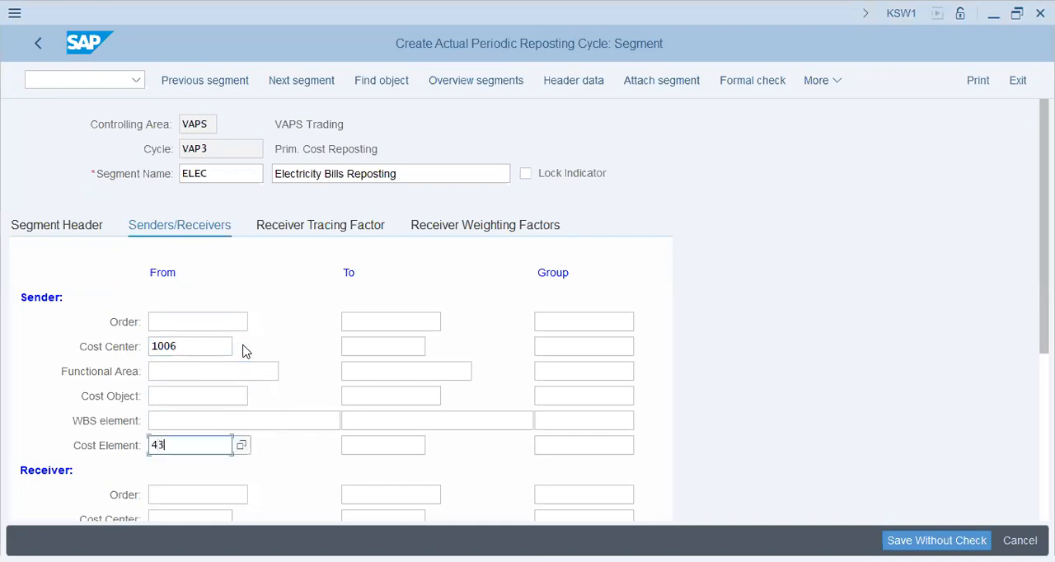
type("392")
key("Down")
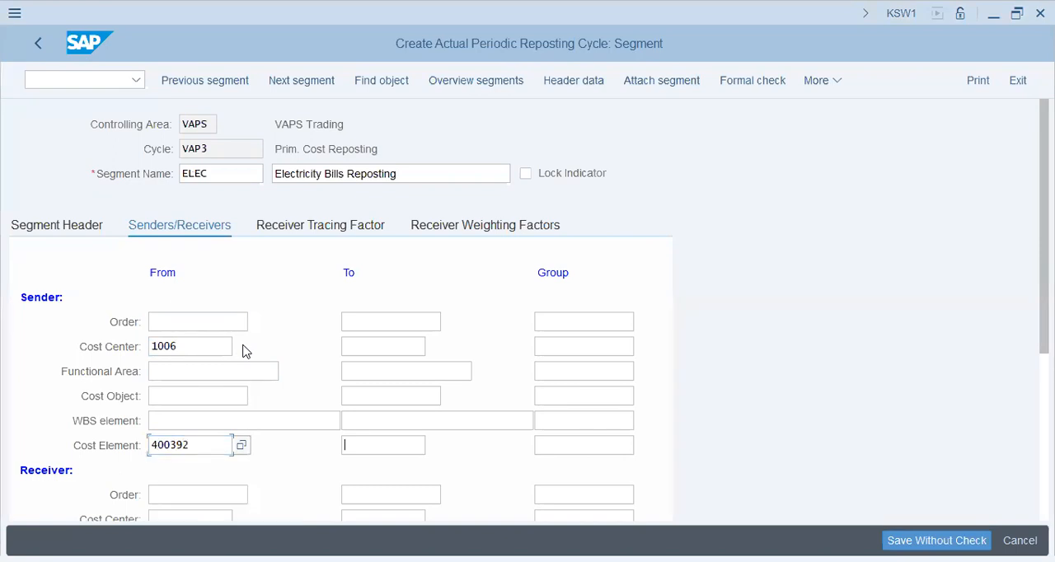
Enter cost center group prod as the receiver of the electricity segment
scroll(280, 359, "down", 1)
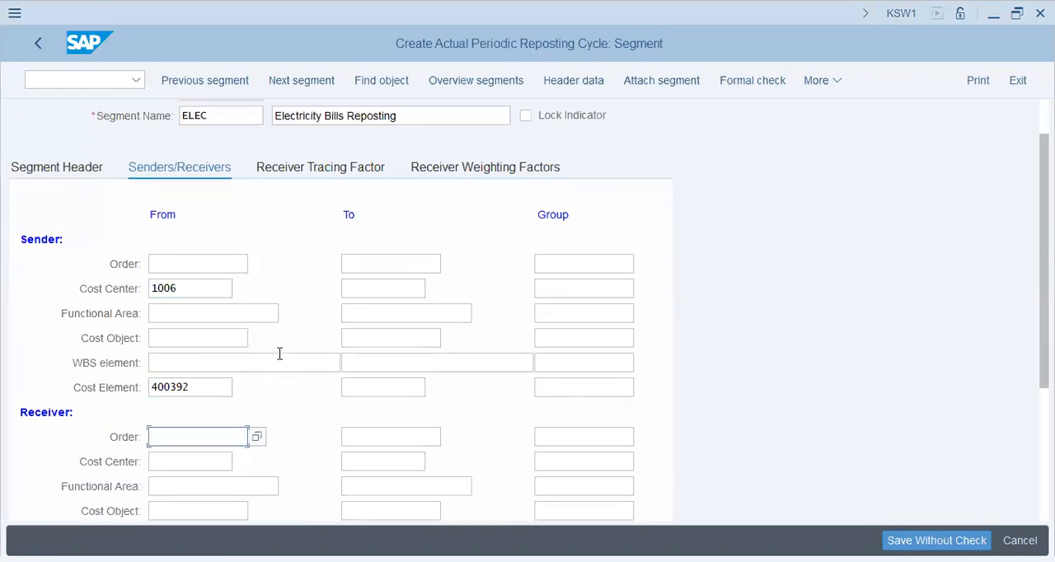
scroll(267, 372, "down", 1)
key("Down")
left_click(603, 410)
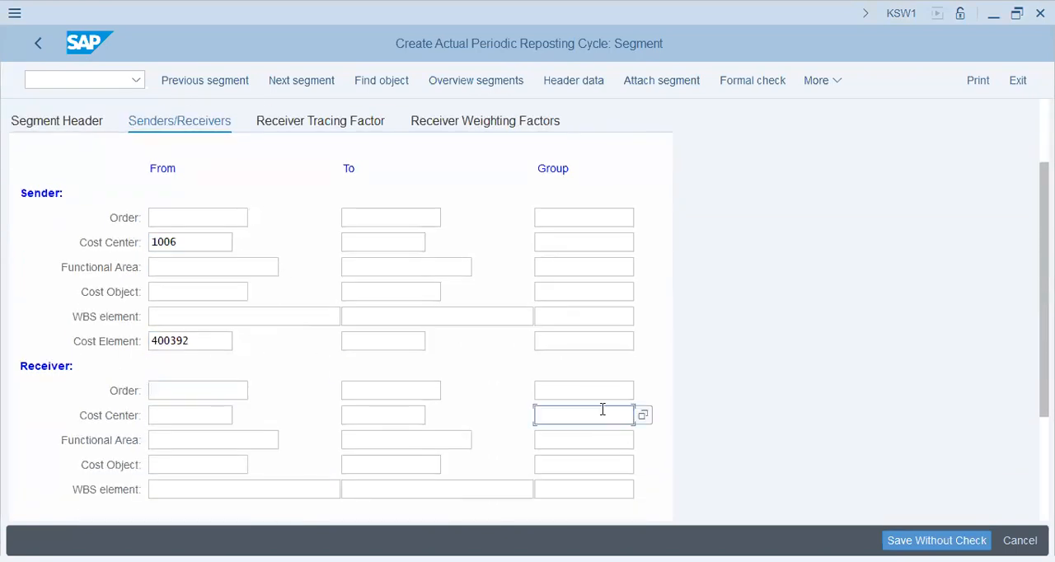
key("alt+Tab")
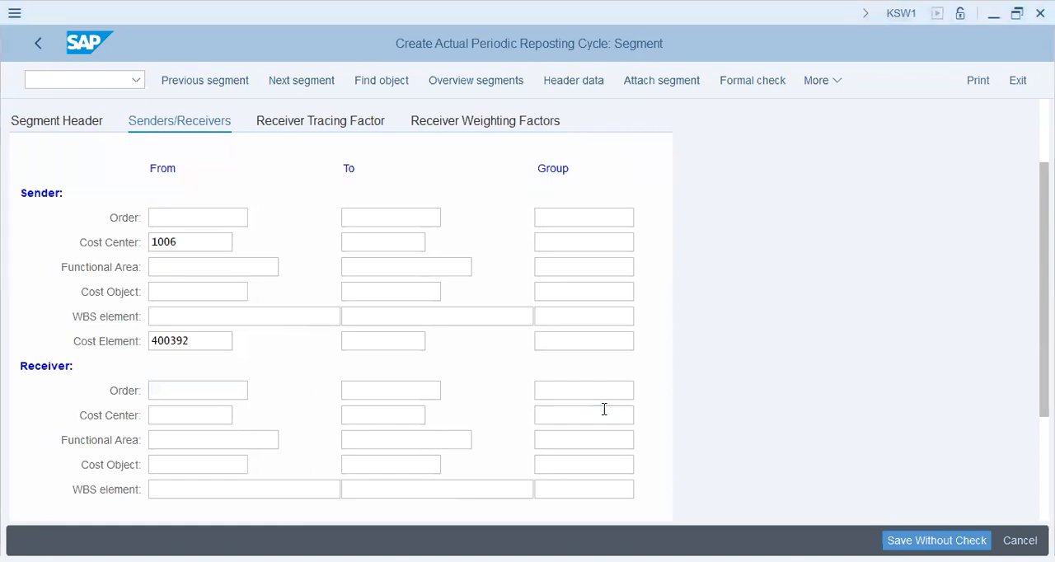
key("alt+Tab")
type("prod")
key("Tab")
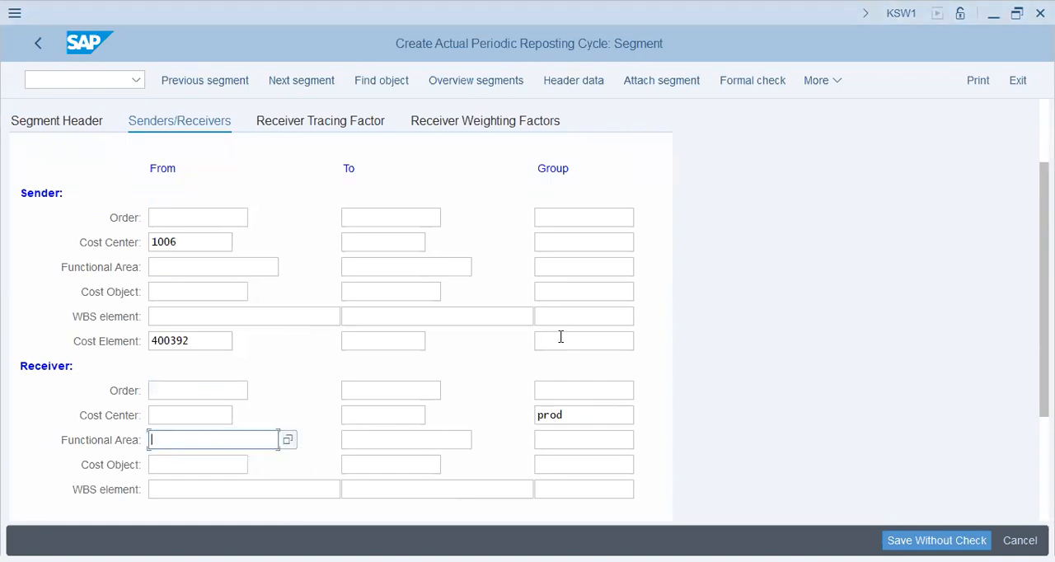
key("alt+Tab")
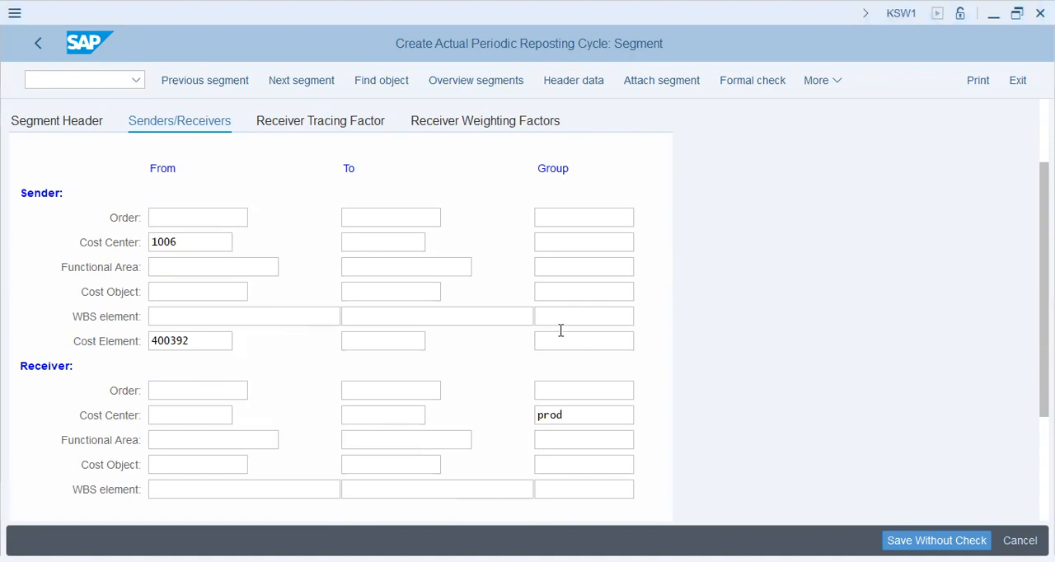
Set statistical key figure EU as the receiver tracing factor selection of the electricity segment
left_click(349, 125)
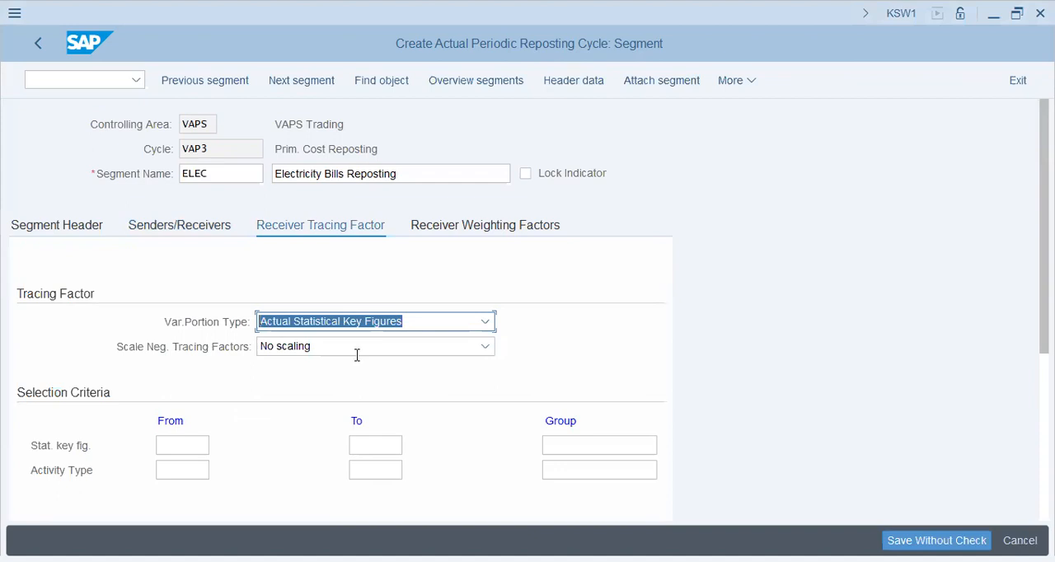
key("alt+Tab")
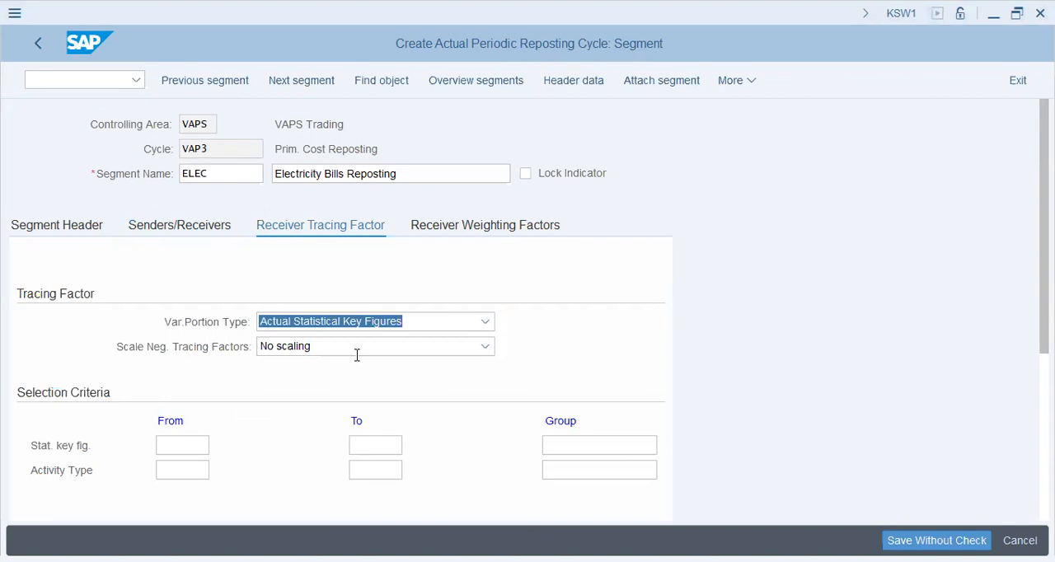
left_click(206, 452)
type("eu")
key("Tab")
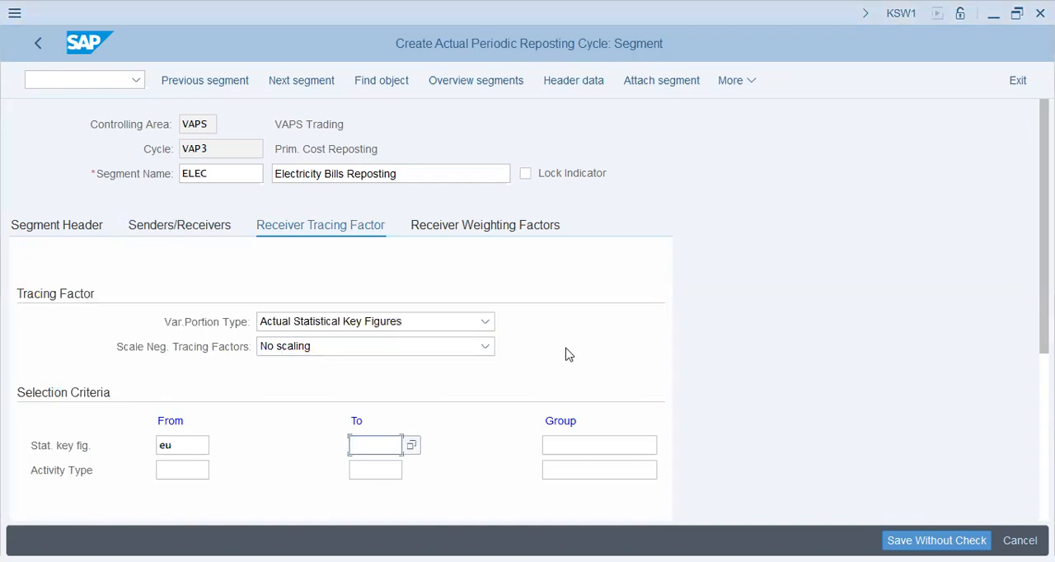
key("alt+Tab")
Attach a second segment named Rent, described as "Rent Reposting", with the receiver rule Fixed percentages
left_click(644, 83)
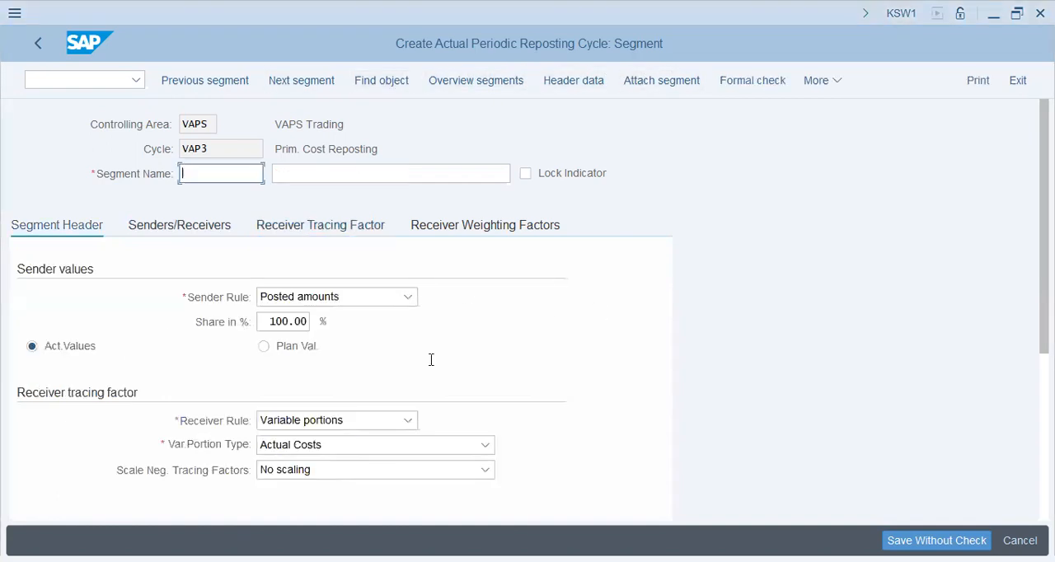
type("Rent")
key("Tab")
type("Ren")
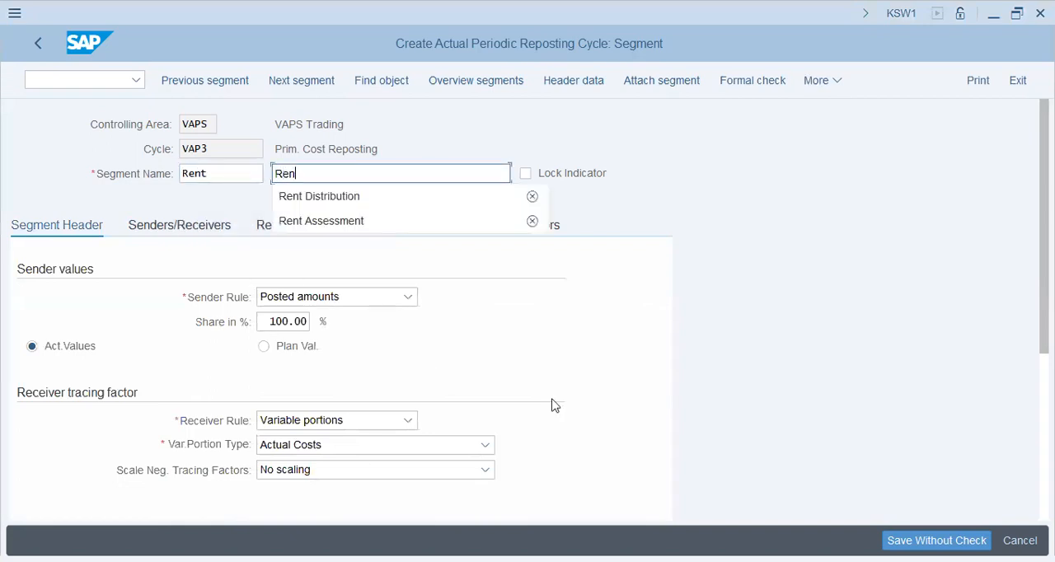
type("t Reposting")
key("Tab")
key("Tab")
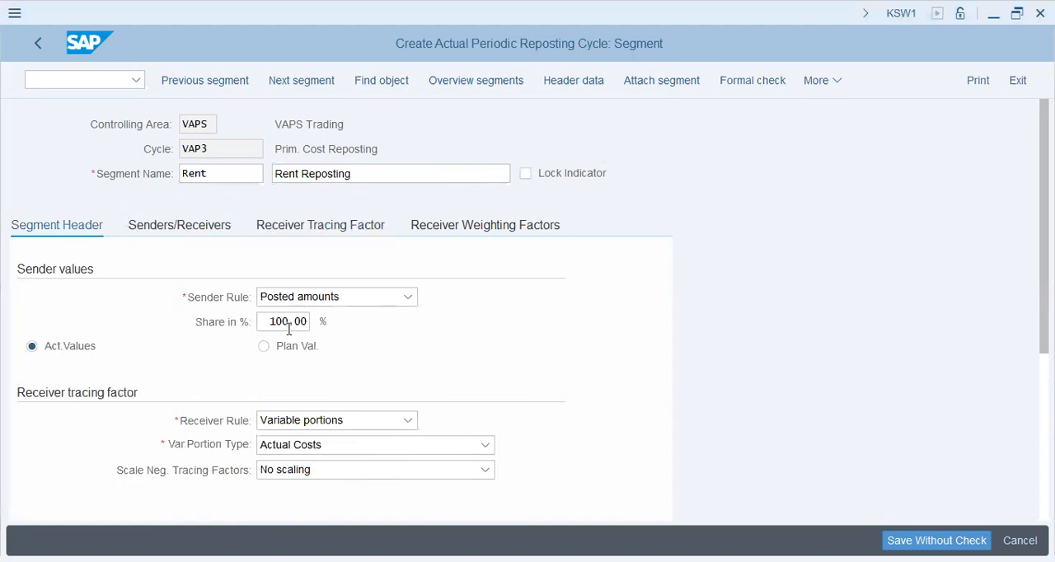
left_click(316, 424)
left_click(313, 492)
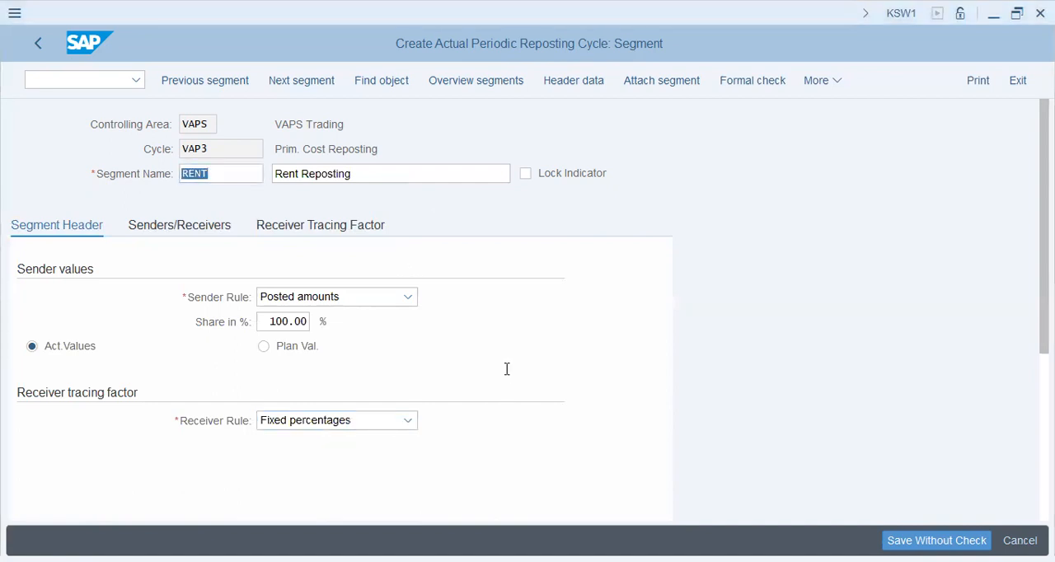
Enter cost center 1006 and cost element 400600 as the sender of the rent segment
left_click(193, 226)
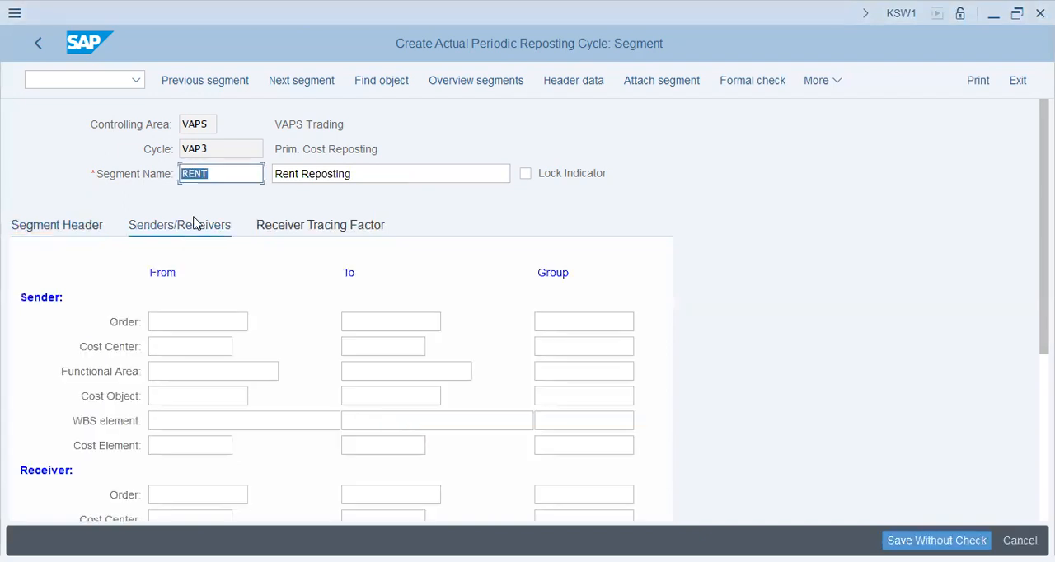
left_click(187, 347)
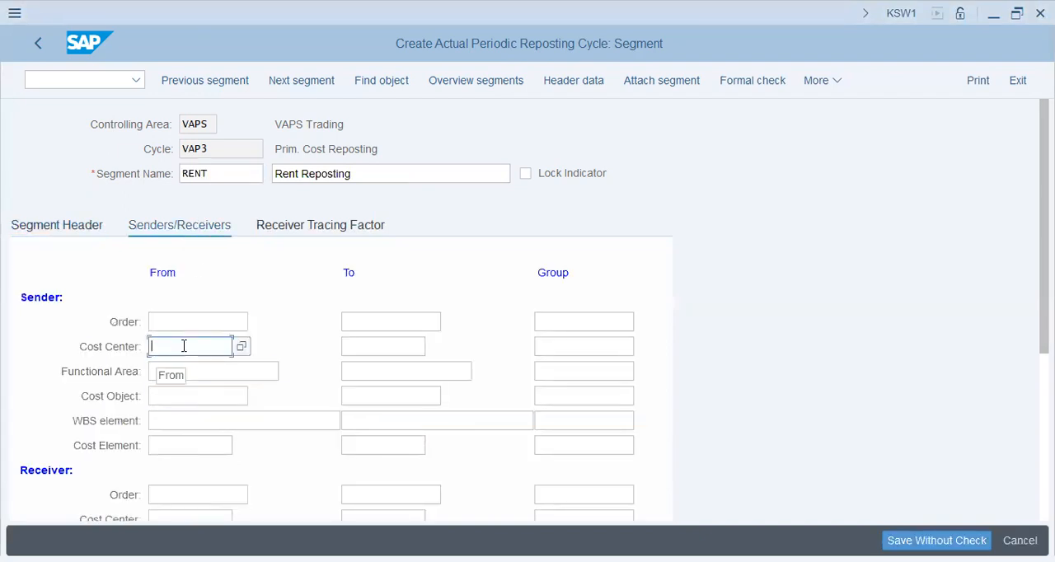
type("1006")
key("Down")
key("Down")
key("Down")
key("Down")
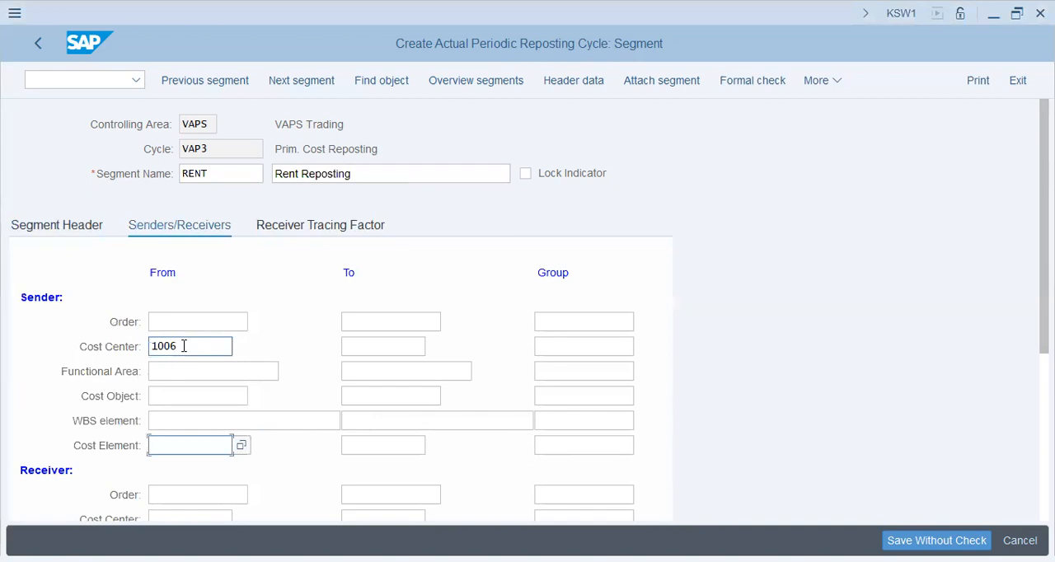
type("400600")
key("Tab")
key("Tab")
key("Tab")
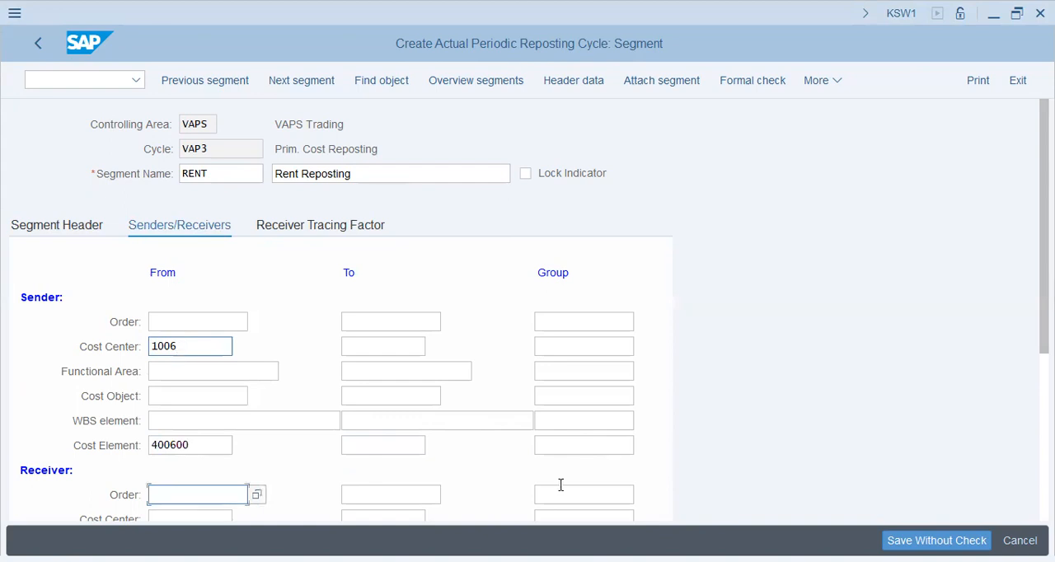
Enter cost center group prod as the receiver of the rent segment and open its receiver tracing factors
left_click(562, 515)
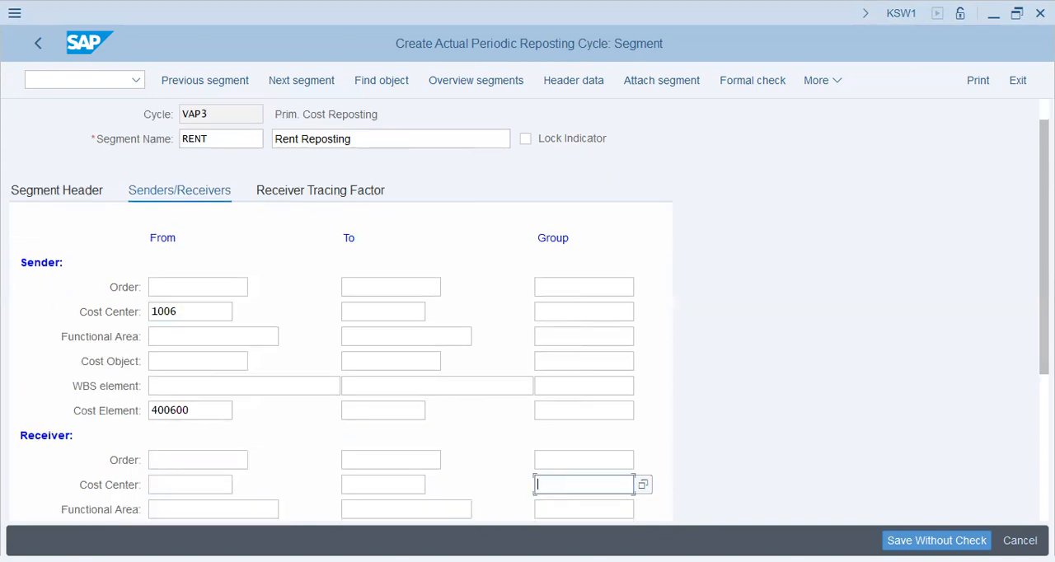
type("prod")
left_click(262, 338)
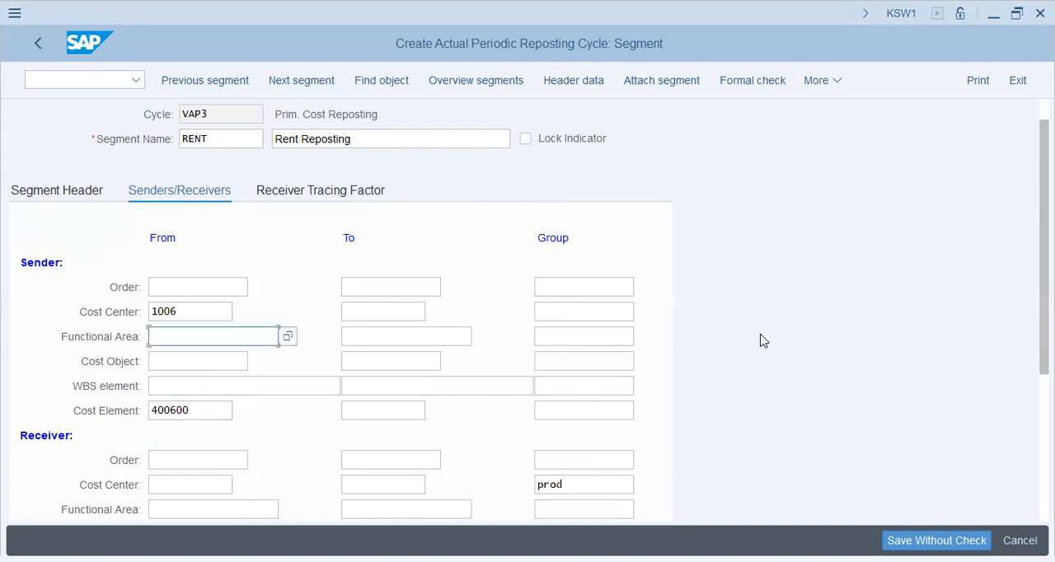
left_click(360, 198)
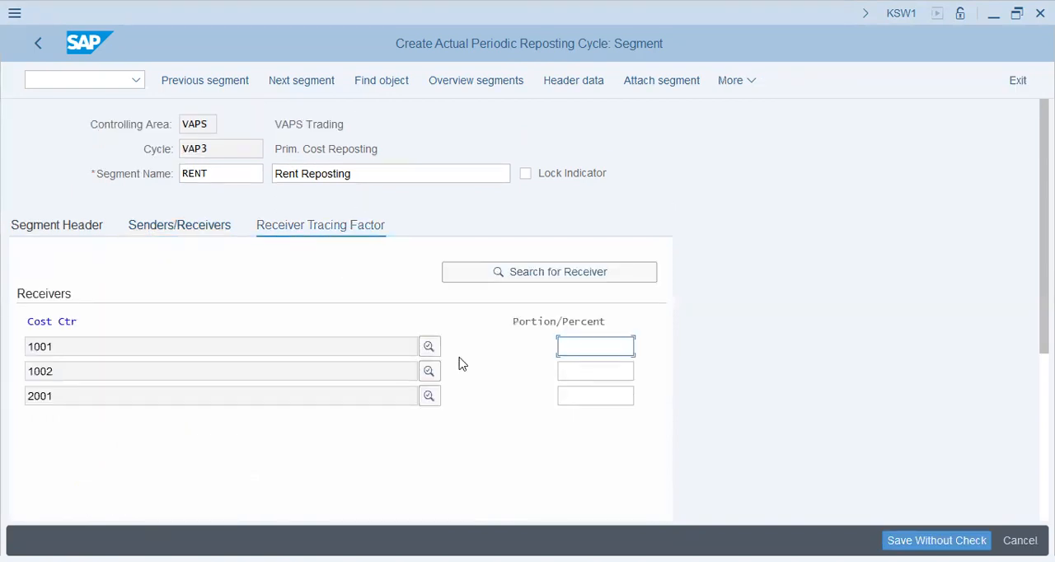
key("alt+Tab")
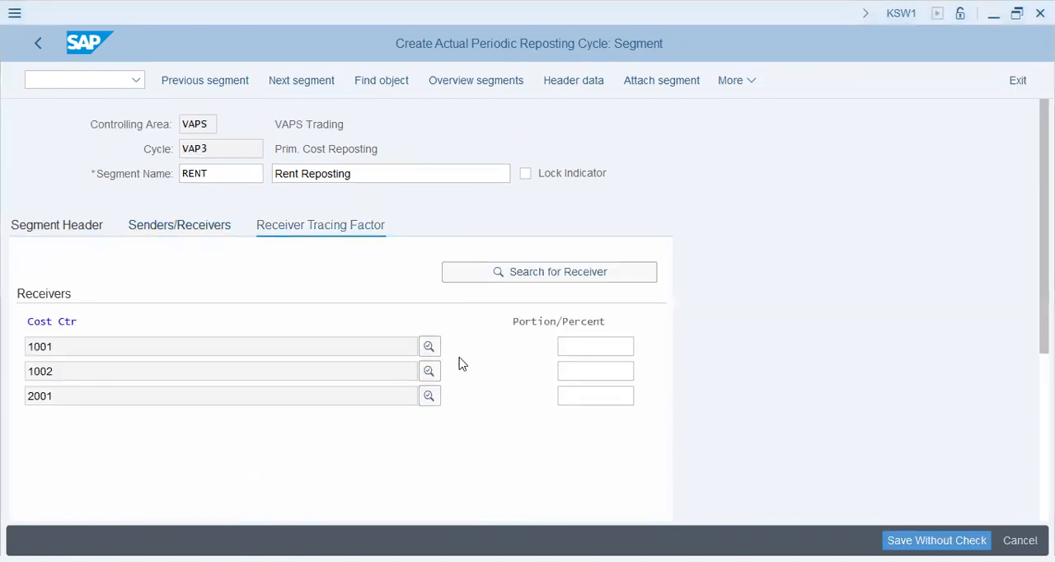
Set the rent segment's receiver percentages to 50 for cost center 1001, 20 for 1002 and 30 for 2001
key("alt+Tab")
type("50")
key("Tab")
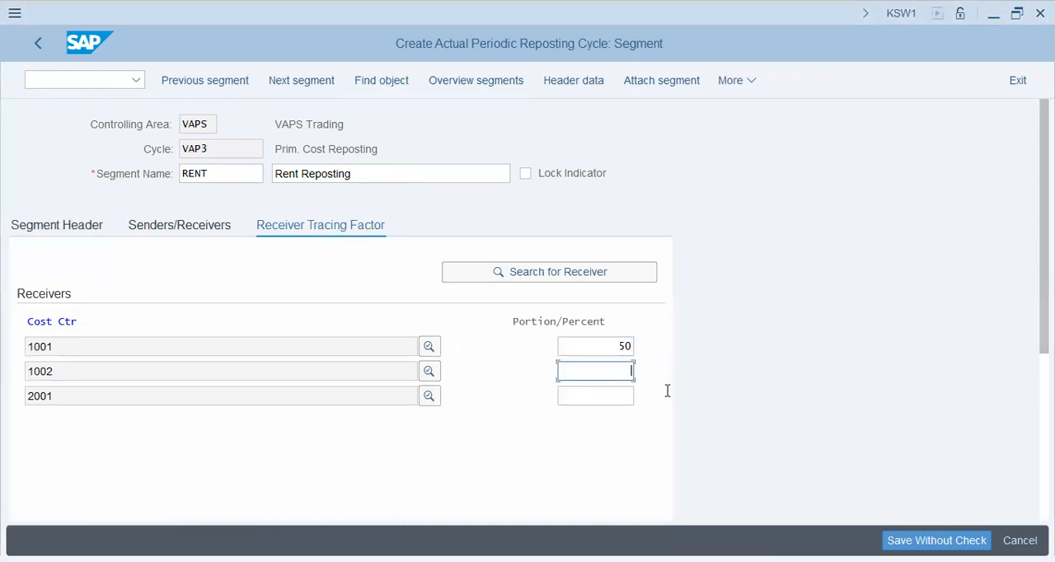
type("20")
key("Tab")
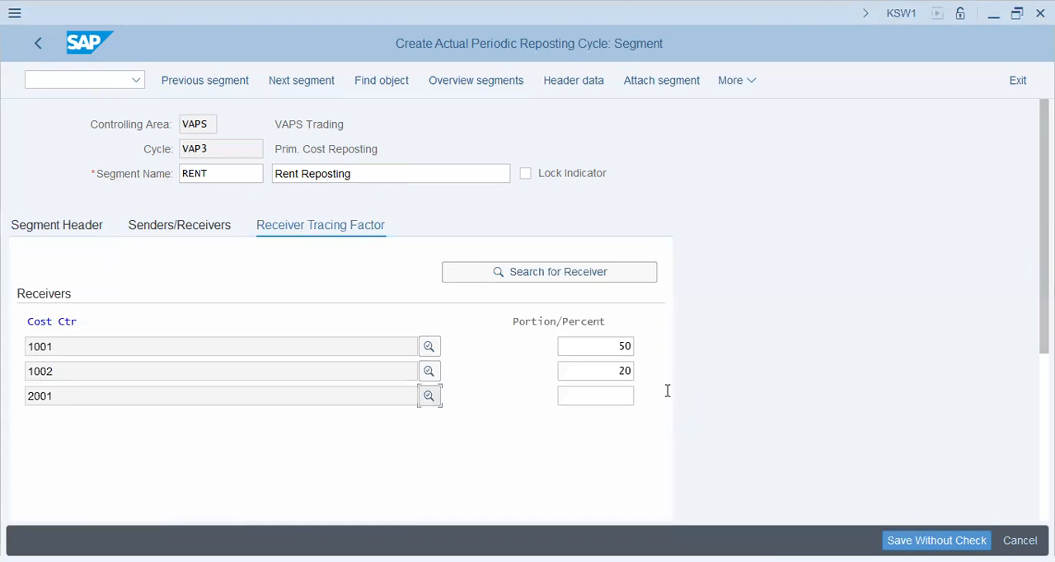
key("Tab")
type("30")
key("Return")
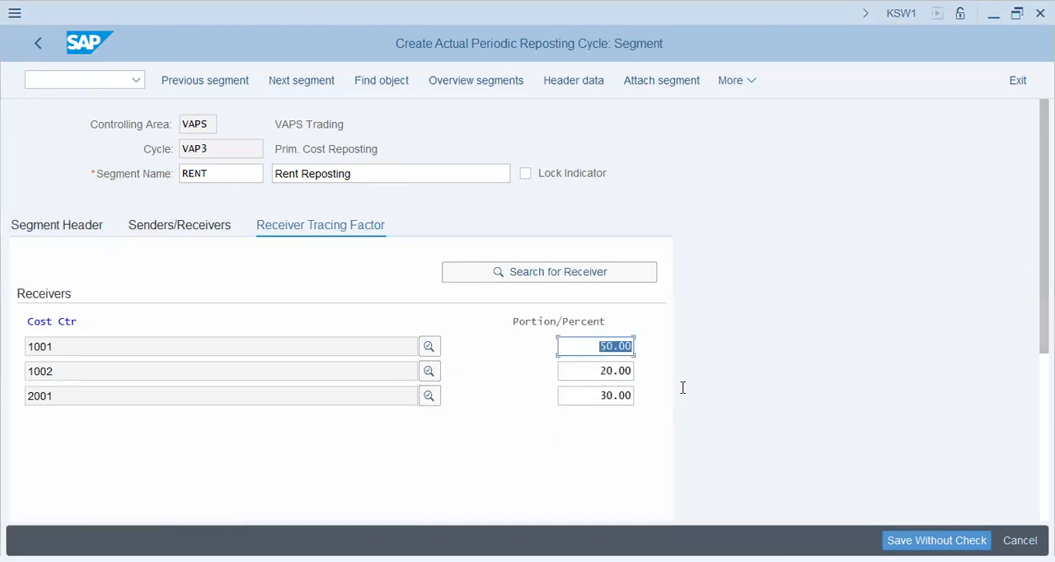
Start saving the cycle and search the own customizing requests for "vaps"
left_click(583, 275)
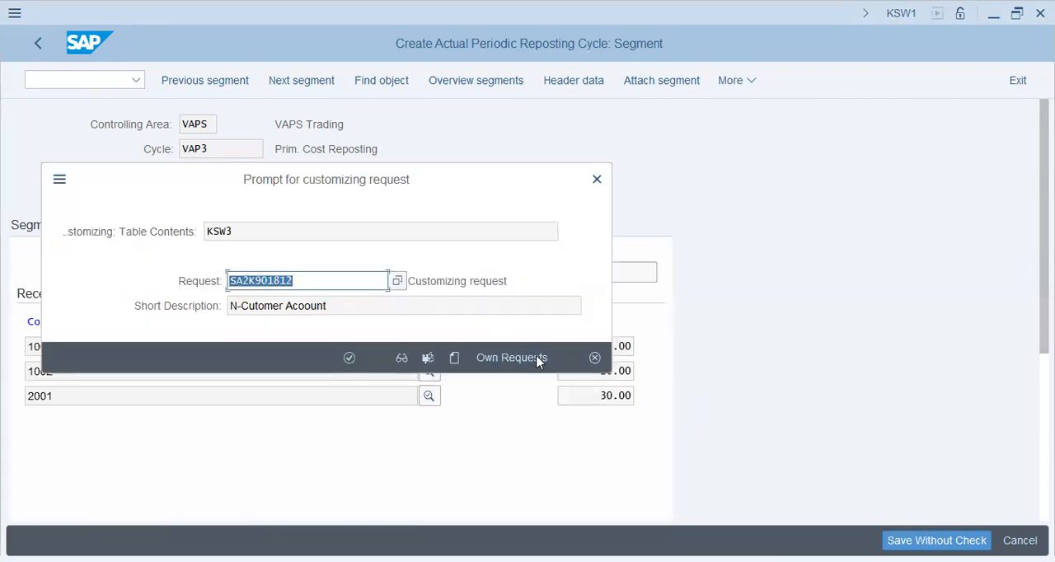
left_click(537, 361)
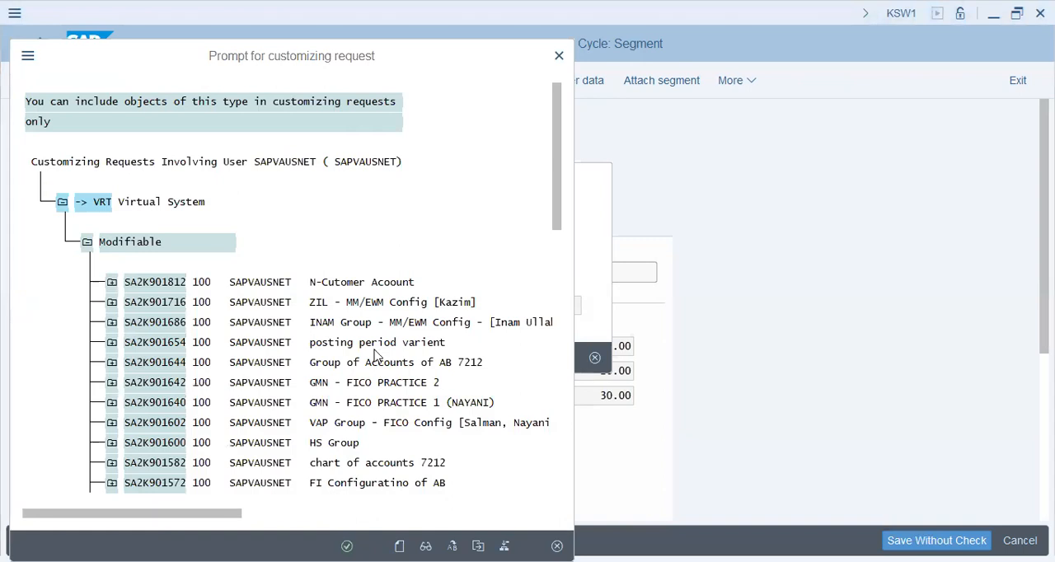
key("ctrl+f")
type("vaps")
key("Tab")
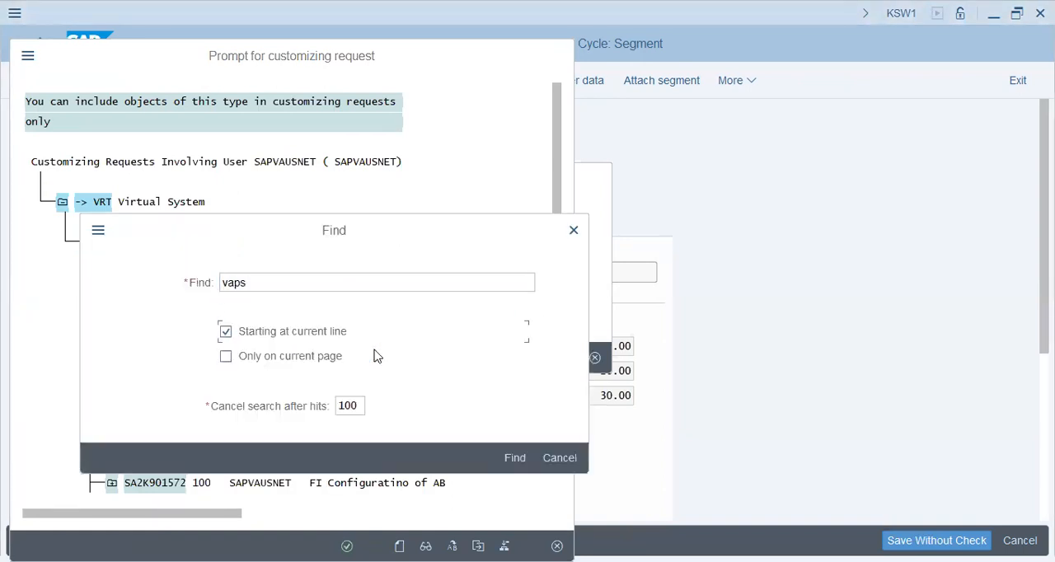
key("Return")
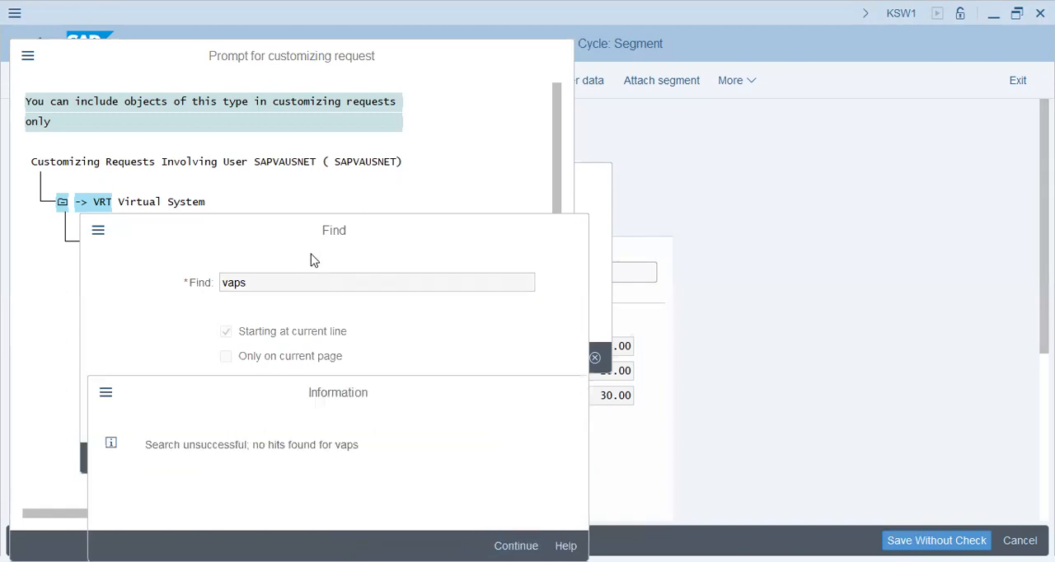
Search the requests for "vap" and save the cycle under customizing request SA2K901602, VAP Group - FICO Config
key("Return")
type("]\\\\\\")
key("BackSpace")
key("BackSpace")
key("BackSpace")
key("BackSpace")
key("BackSpace")
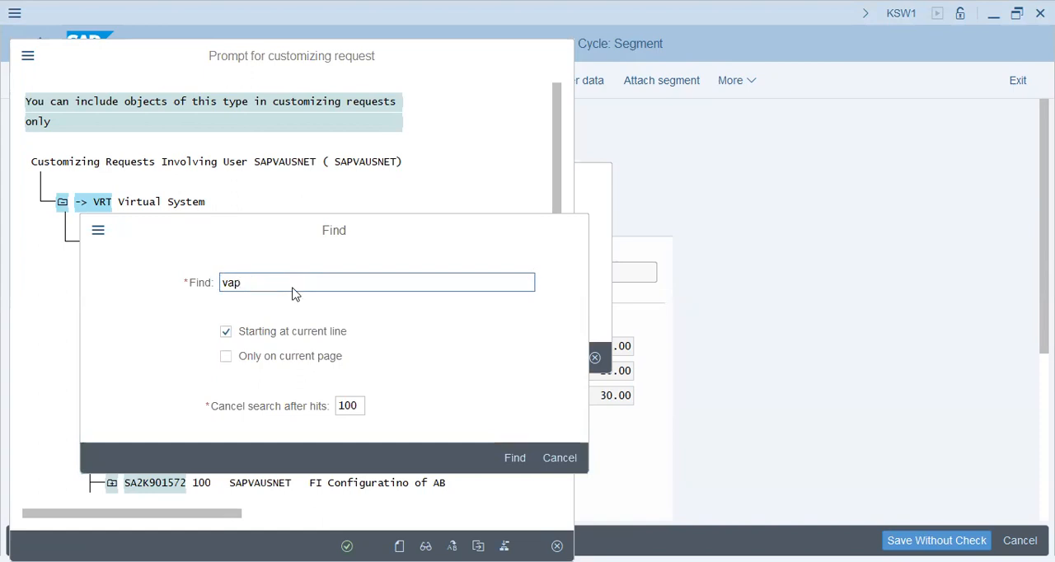
key("Return")
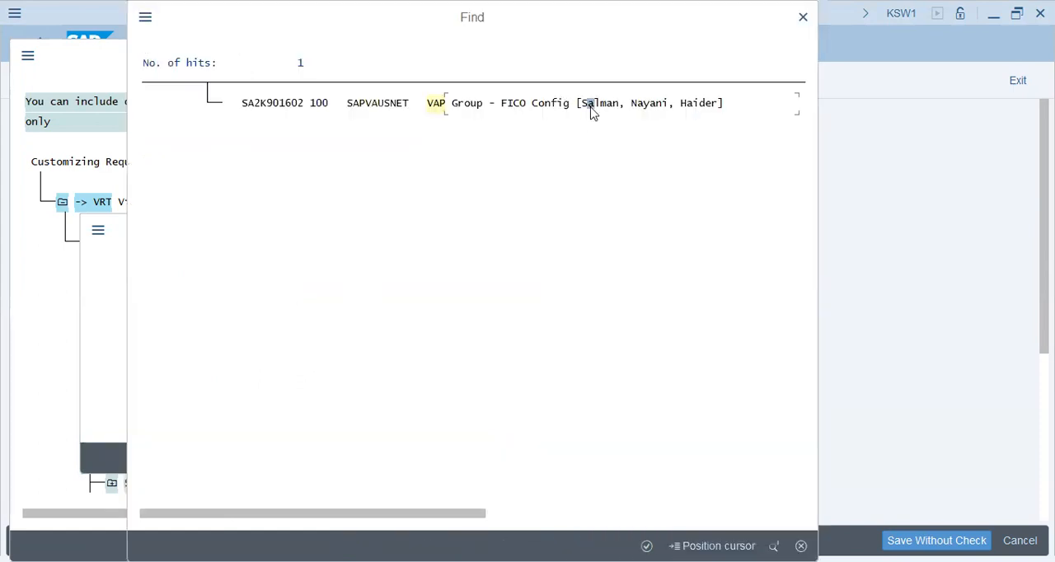
key("Return")
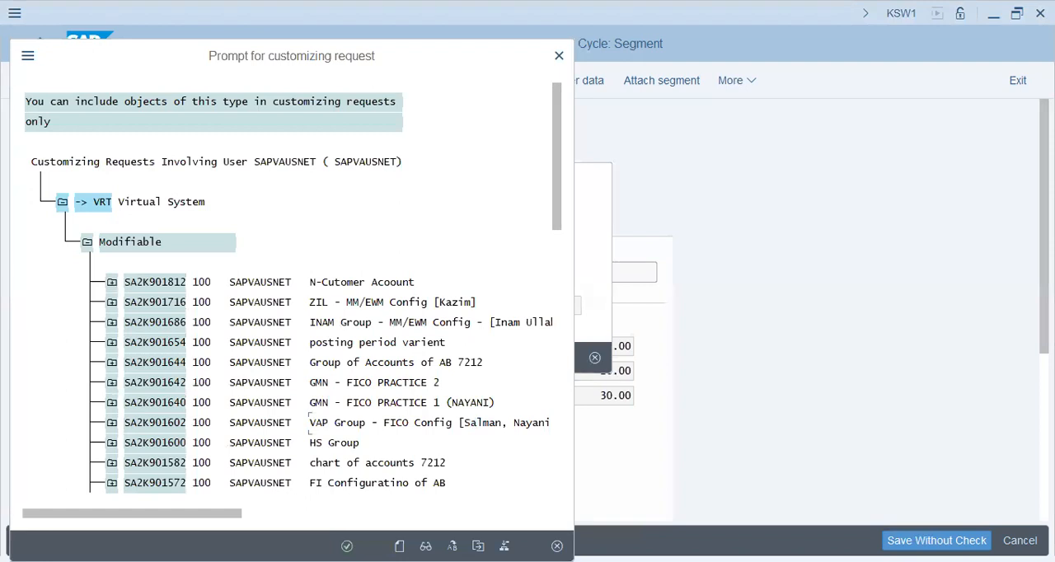
key("Return")
left_click(348, 357)
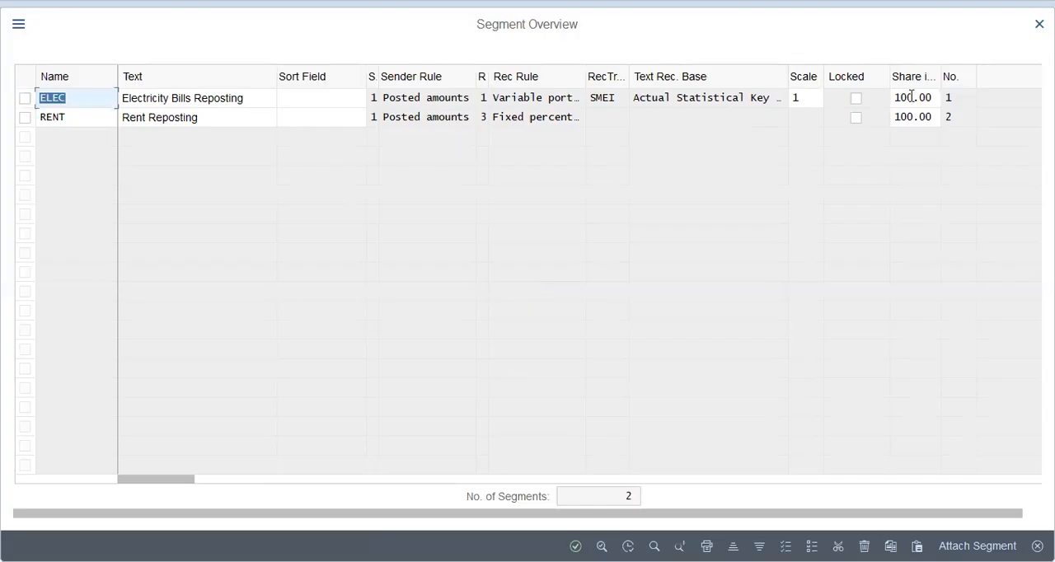
Examine the electricity and rent segments in the cycle's segment overview
left_click(912, 97)
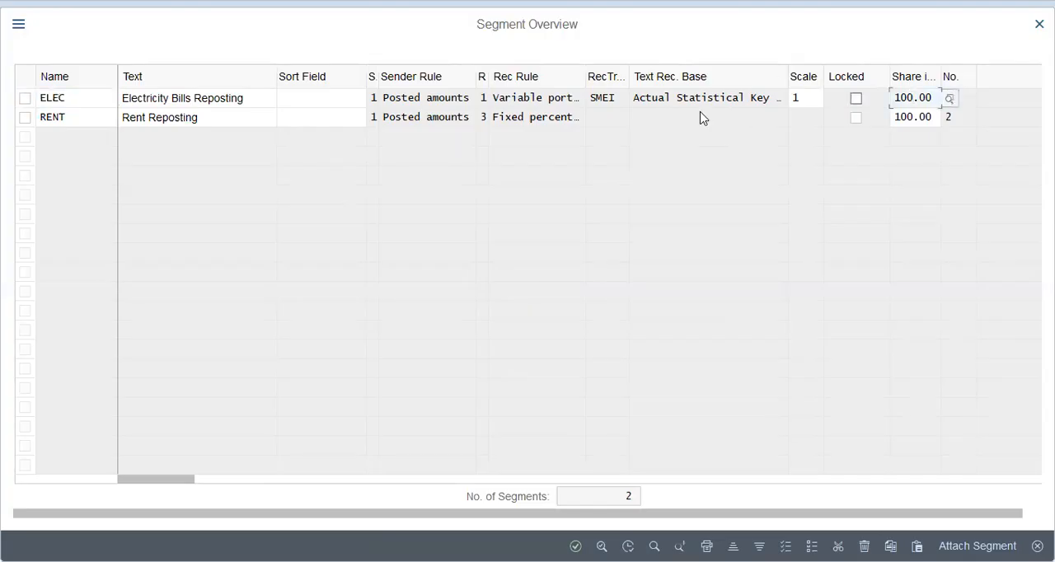
left_click(259, 115)
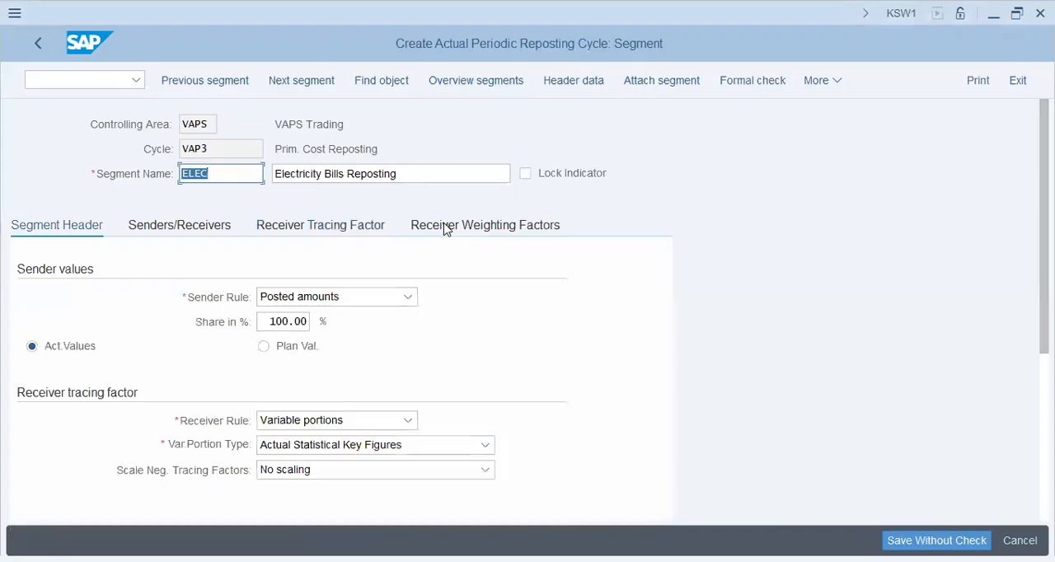
left_click(446, 227)
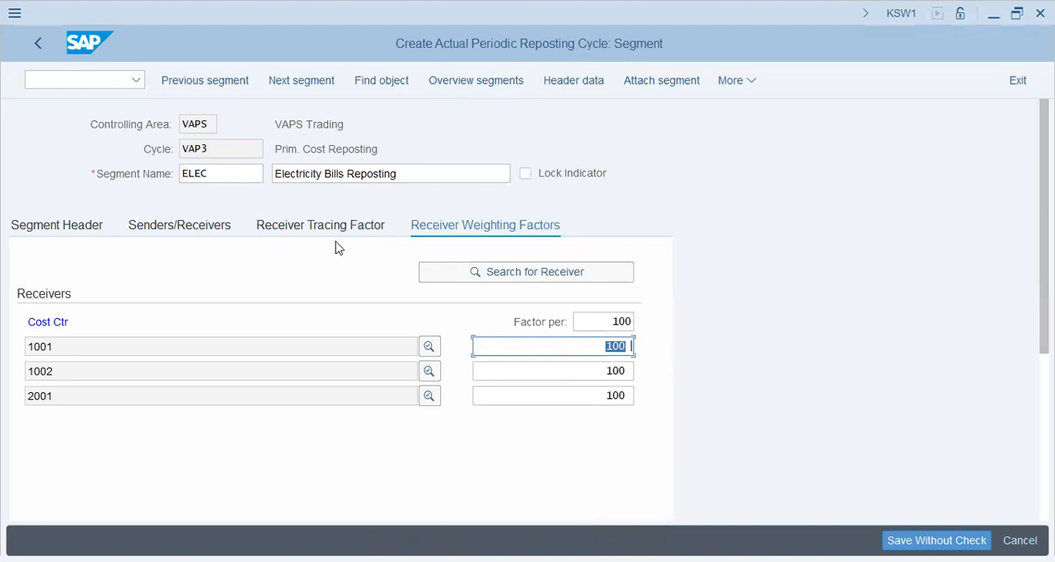
Save cycle VAP3 again from the electricity segment under customizing request SA2K901602
key("ctrl+s")
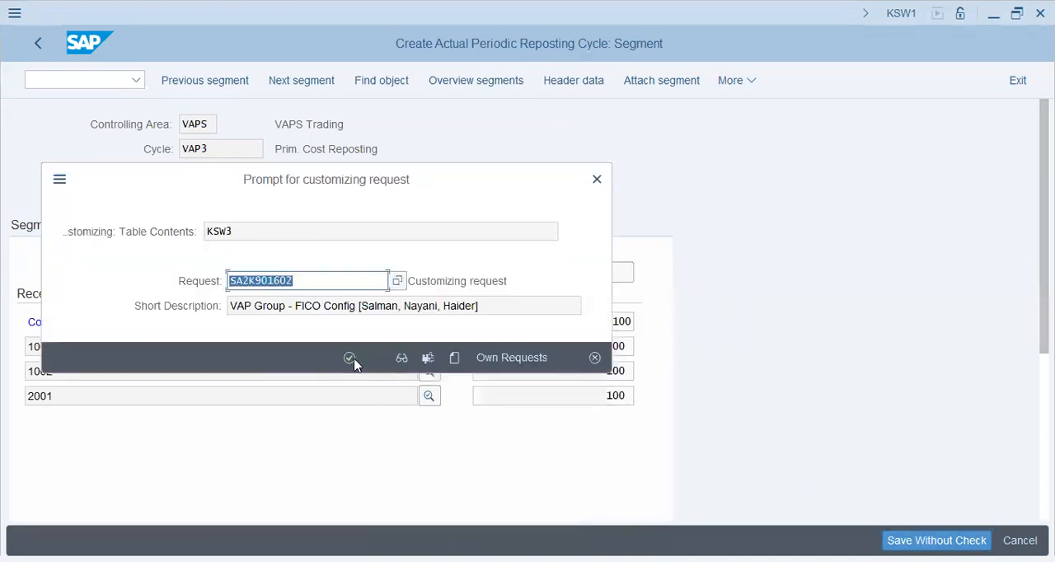
left_click(349, 359)
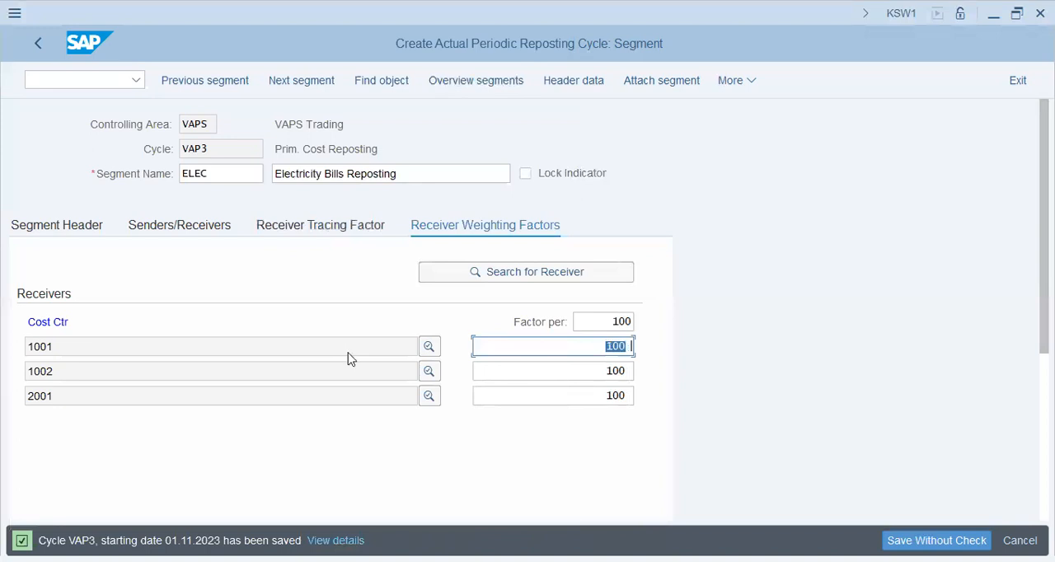
key("alt+Tab")
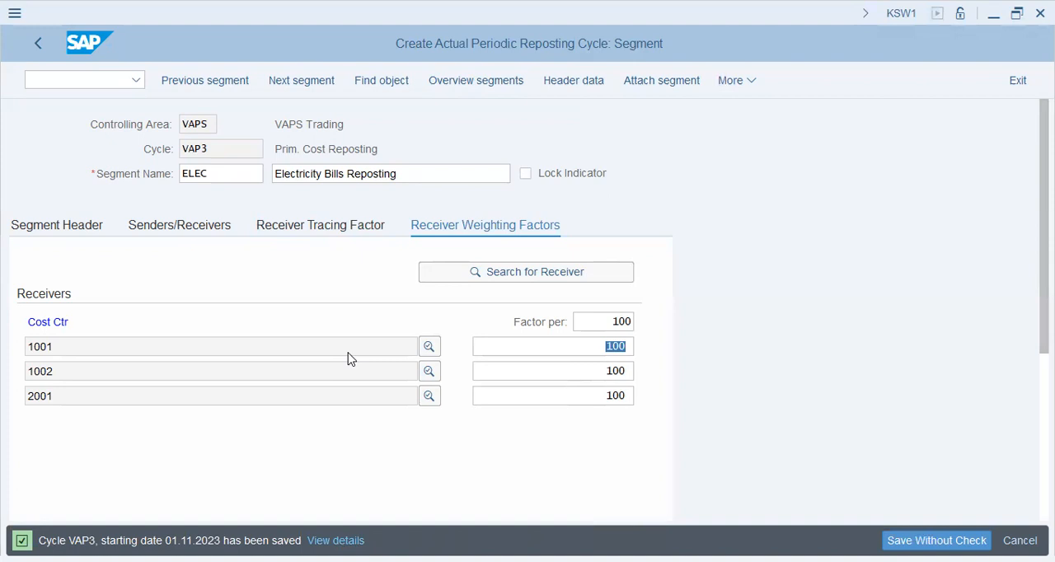
Leave the cycle and open transaction FB01L for a general posting by ledger group
left_click(71, 86)
type("/n")
key("Return")
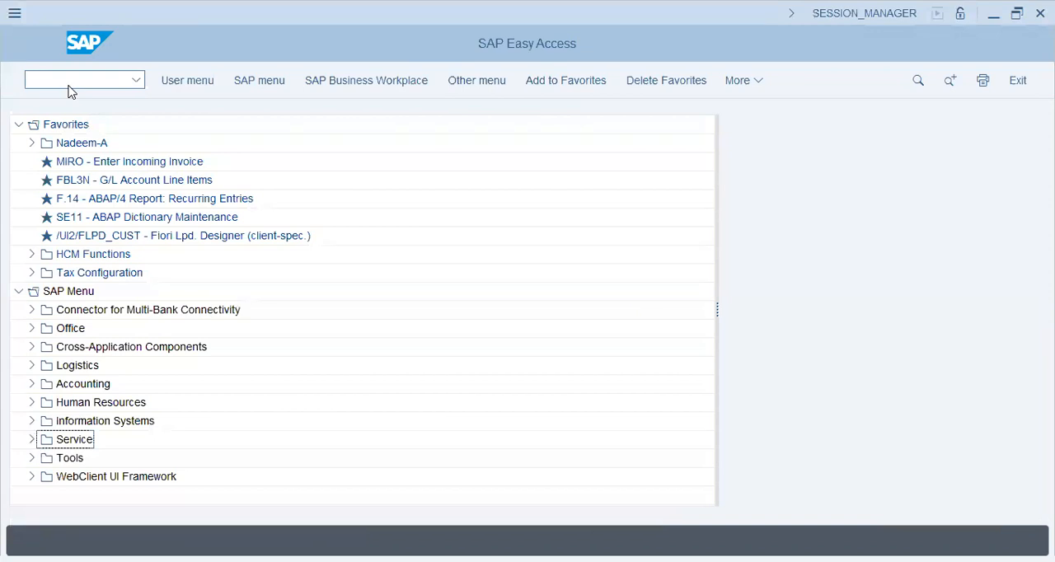
type("fb01l")
key("Return")
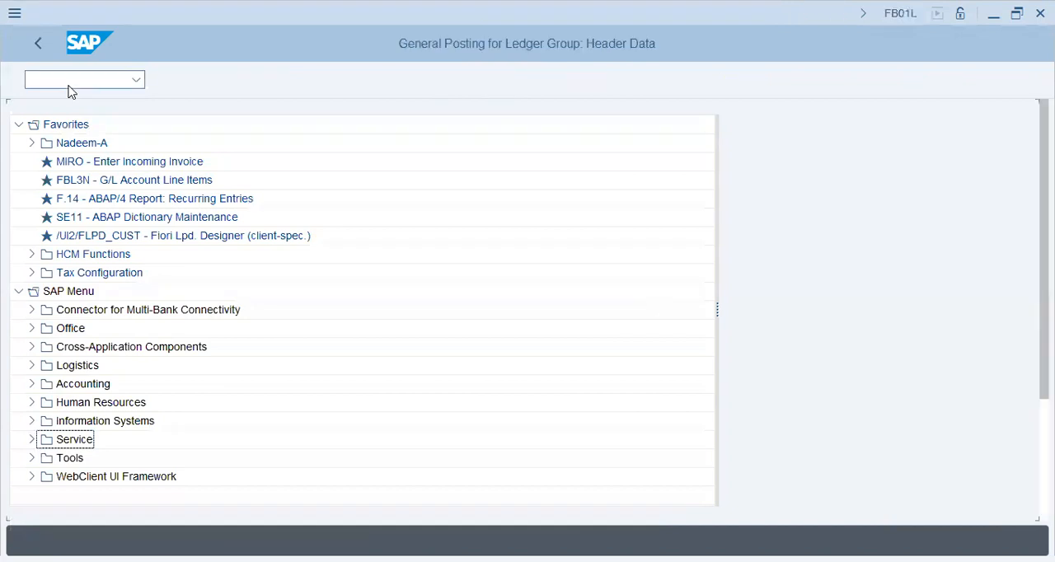
Set both the document date and the posting date in the document header to 01.11.2023
type("01")
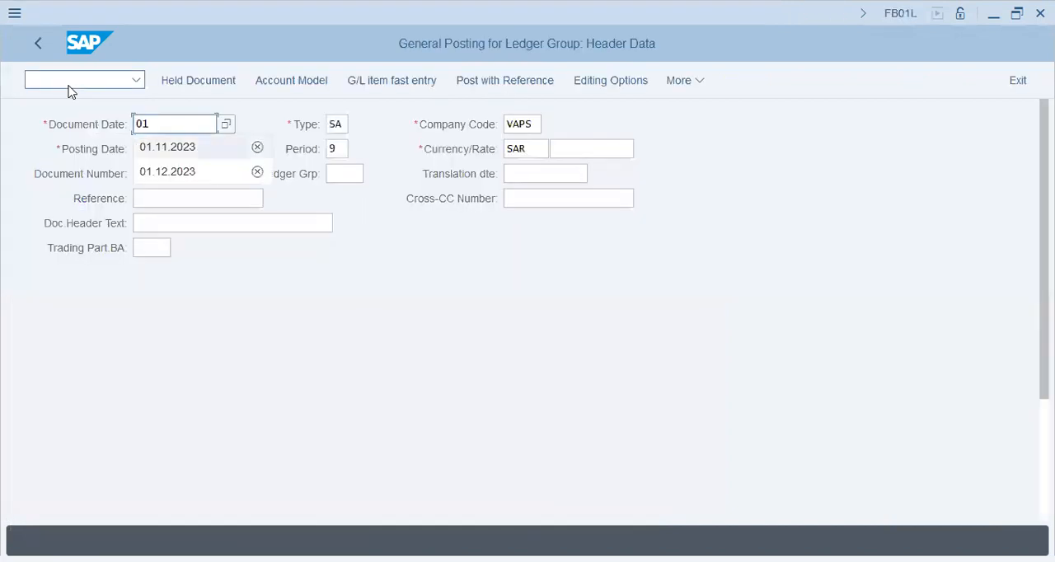
key("Down")
key("Tab")
key("shift+Left")
key("shift+Left")
key("shift+Left")
key("shift+Left")
key("shift+Left")
key("shift+Left")
key("shift+Left")
key("shift+Left")
key("shift+Left")
key("shift+Left")
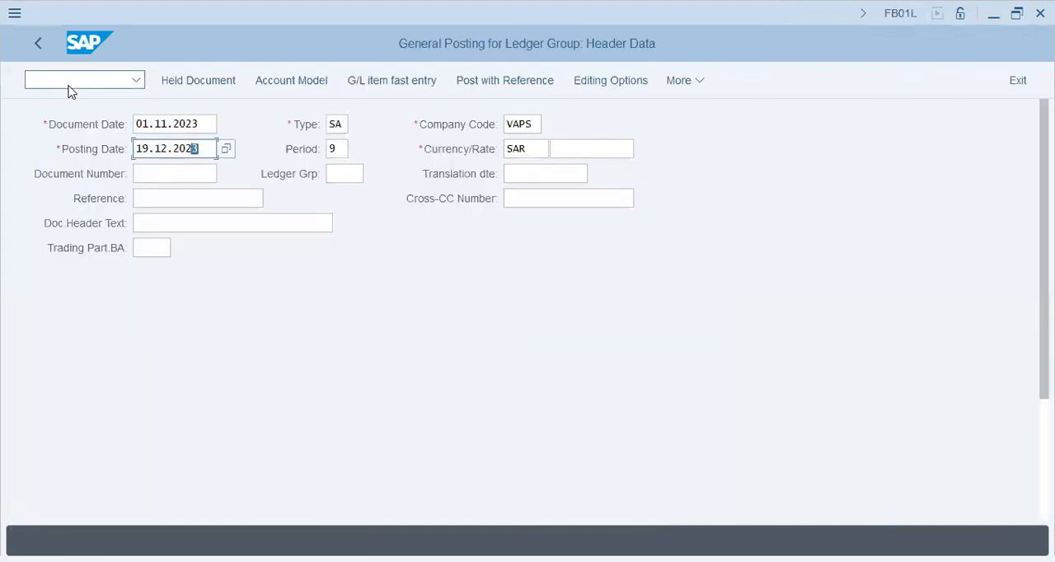
key("BackSpace")
key("Down")
key("Return")
key("Tab")
key("Tab")
key("Tab")
key("Tab")
key("Tab")
key("Tab")
key("Tab")
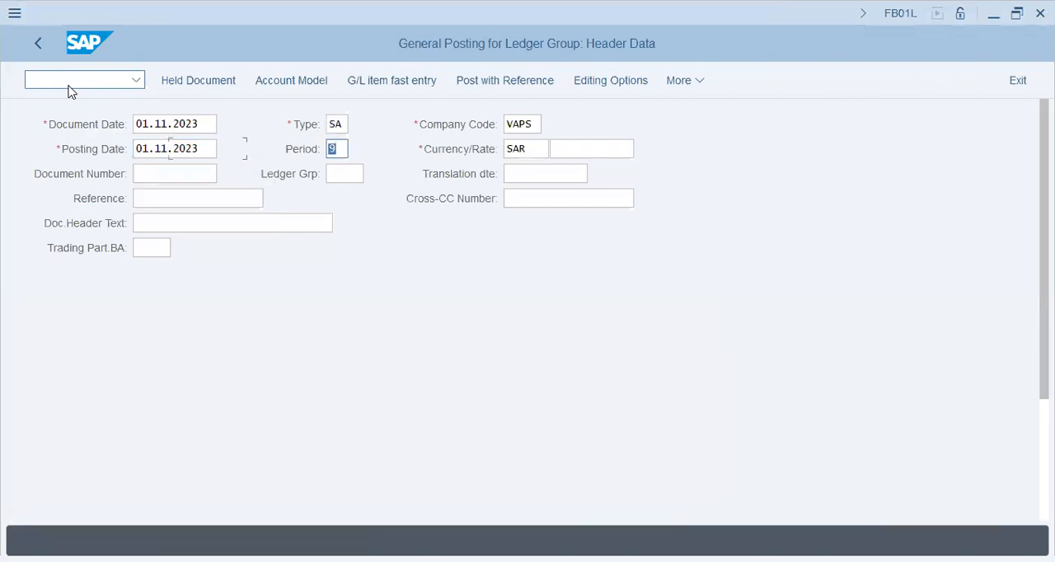
Enter G/L account 400392 for the first line item with posting key 40 and open its item details
key("Tab")
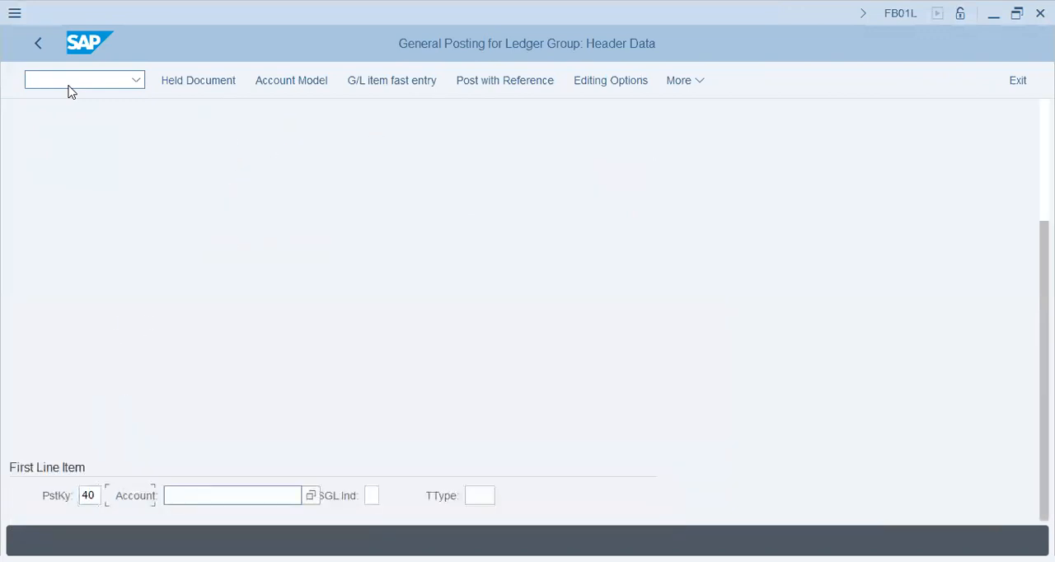
key("alt+Tab")
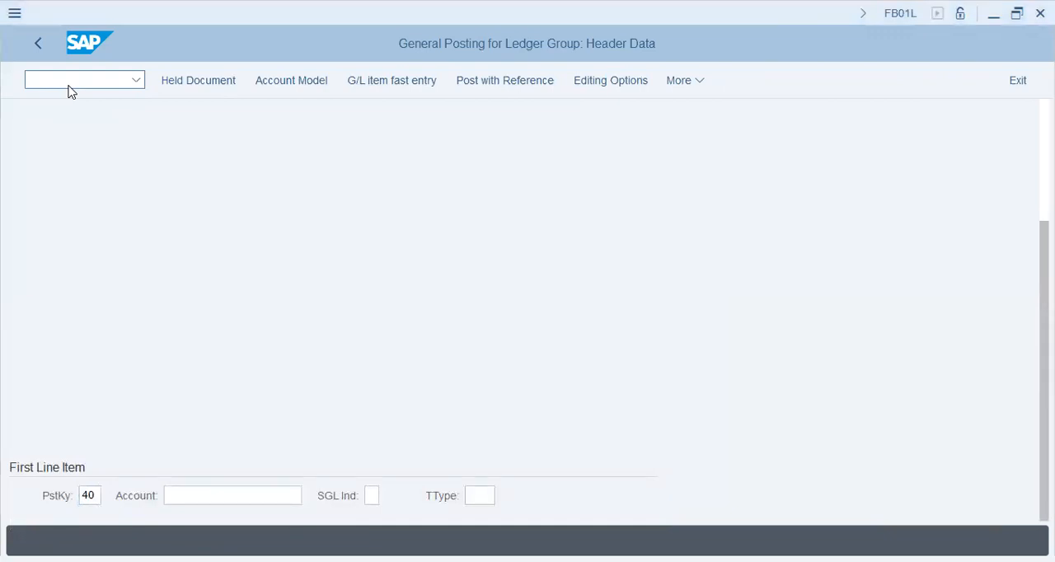
key("alt+Tab")
type("400392")
key("Return")
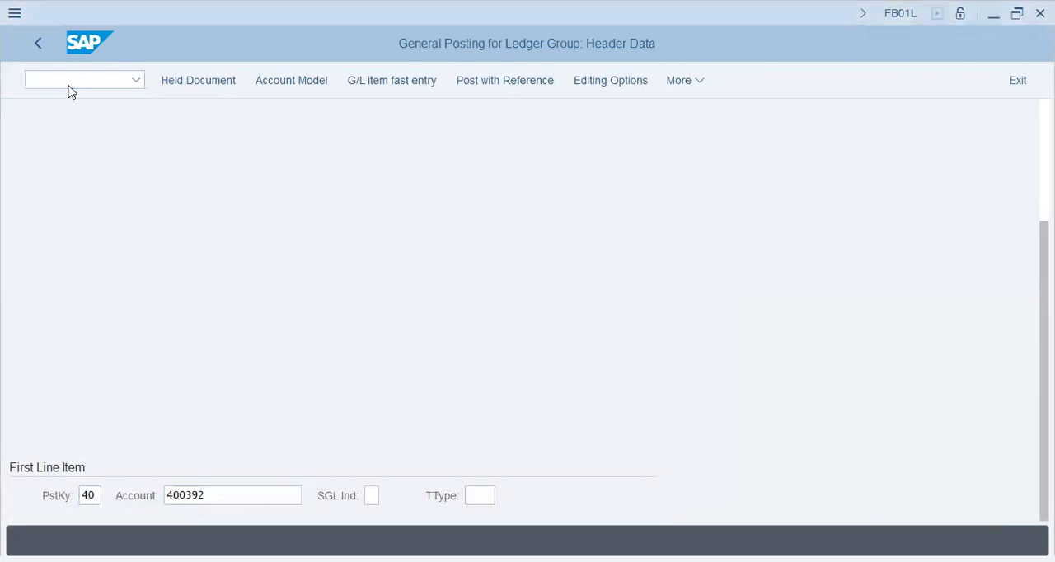
key("Return")
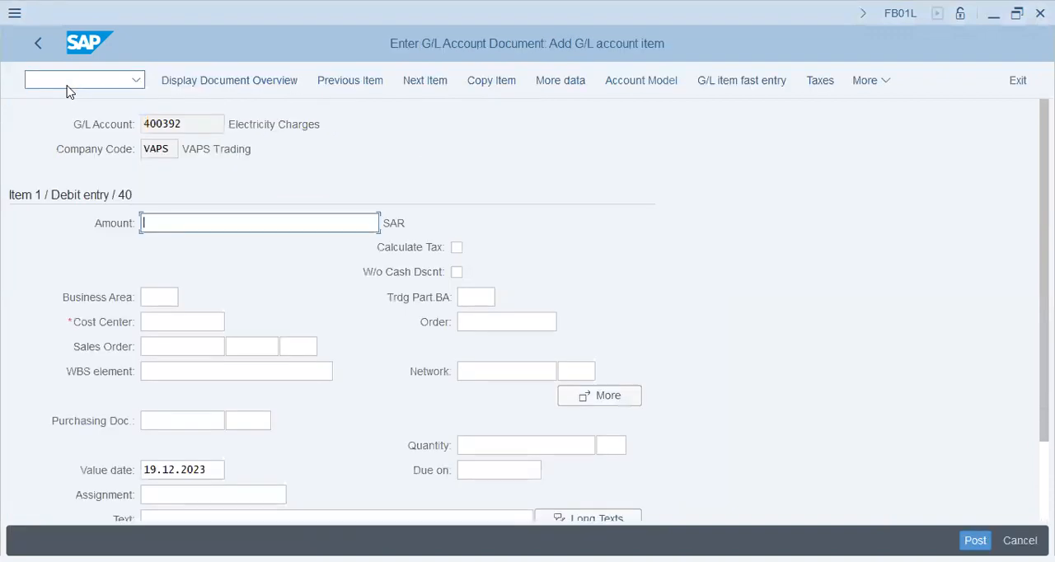
Set the electricity charges item's amount to 45000 SAR and its cost center to 1006
key("alt+Tab")
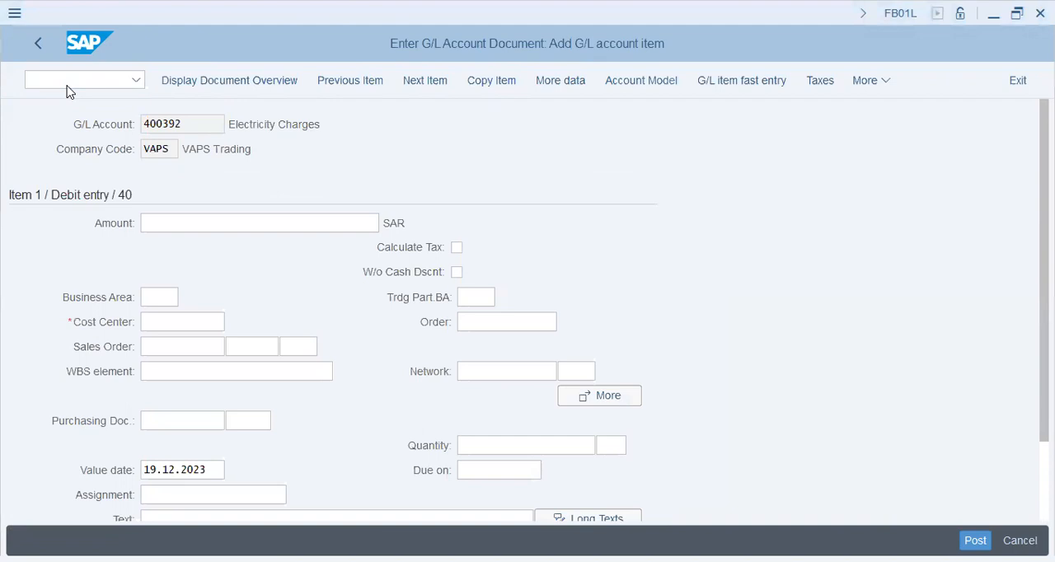
key("alt+Tab")
type("45000")
key("Tab")
key("Tab")
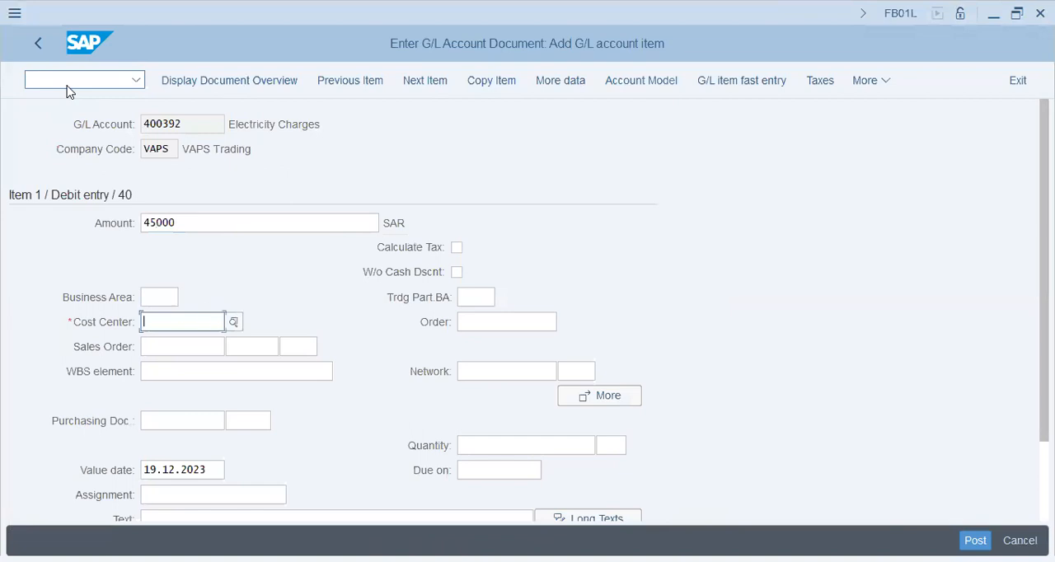
key("alt+Tab")
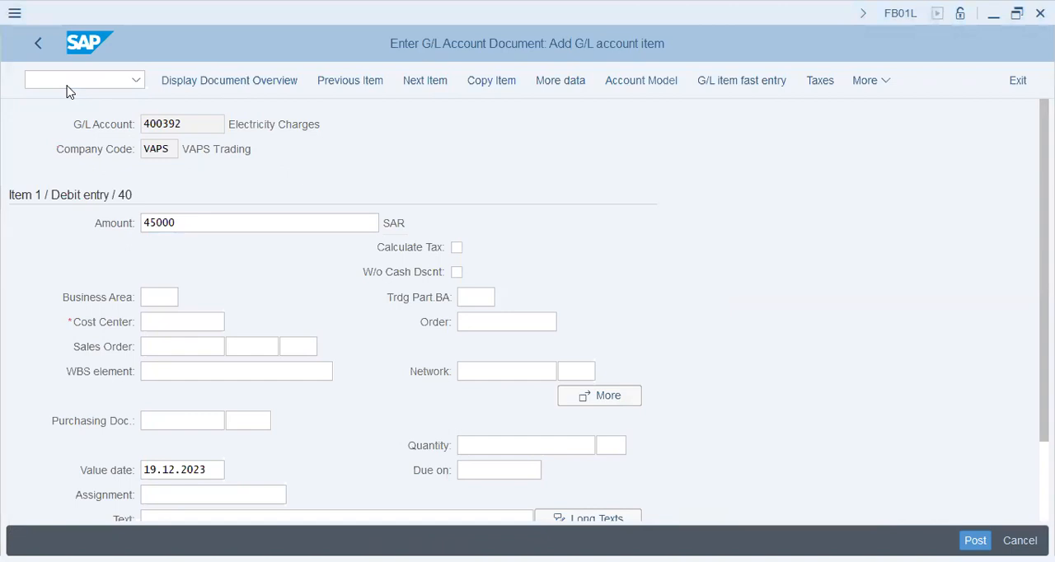
key("alt+Tab")
type("1006")
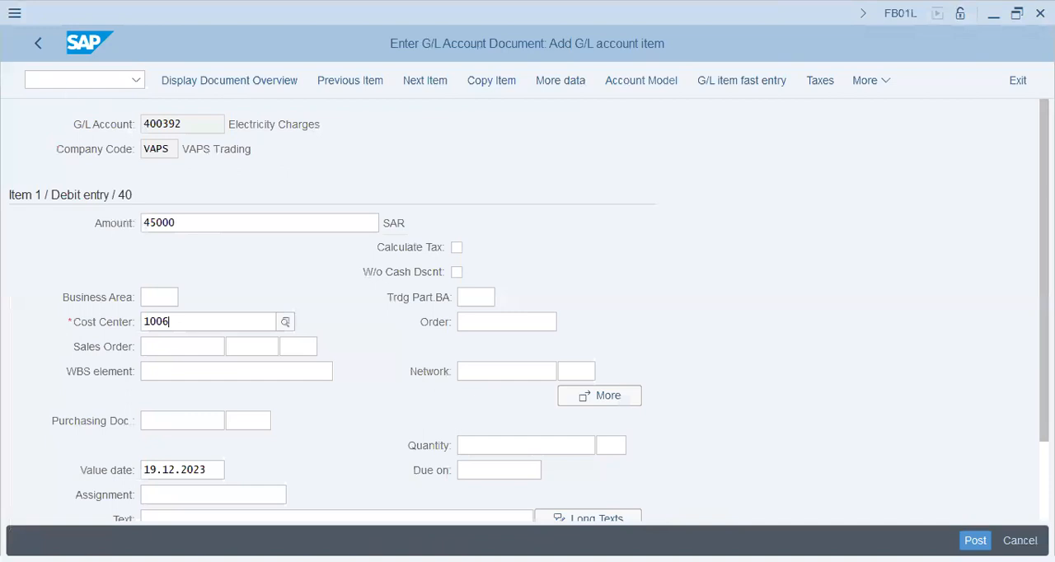
Enter "Elec/08/45000" as the text of the electricity charges item
key("Tab")
key("Tab")
key("Tab")
key("Tab")
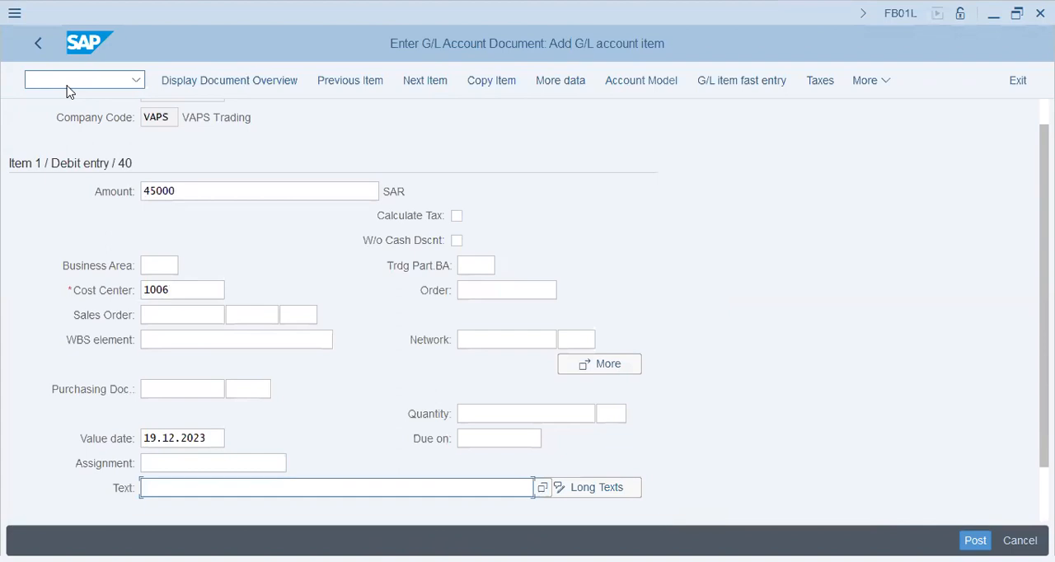
scroll(113, 284, "up", 1)
scroll(113, 284, "down", 2)
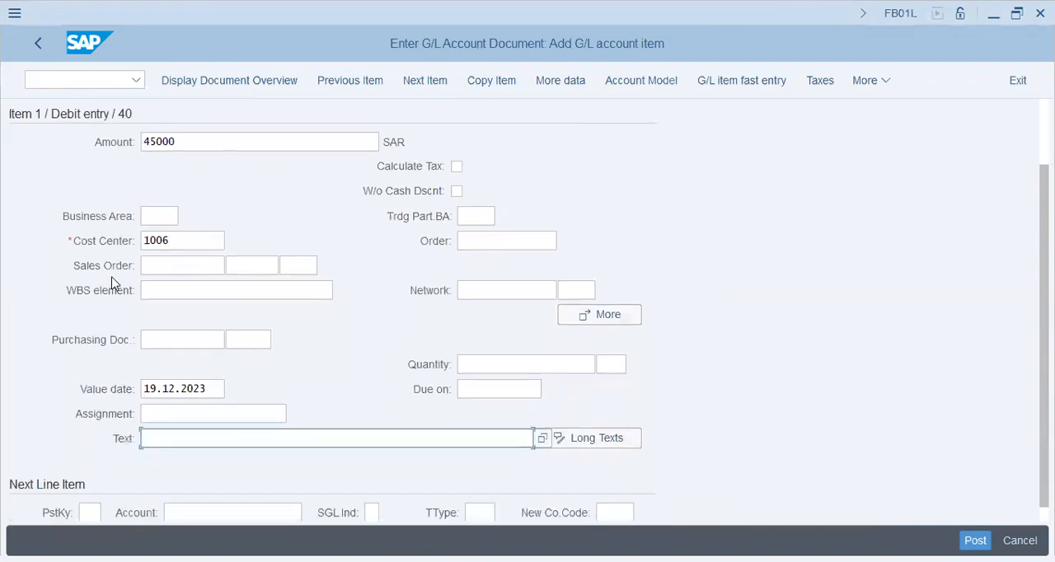
type("Elec/08/45000")
key("Return")
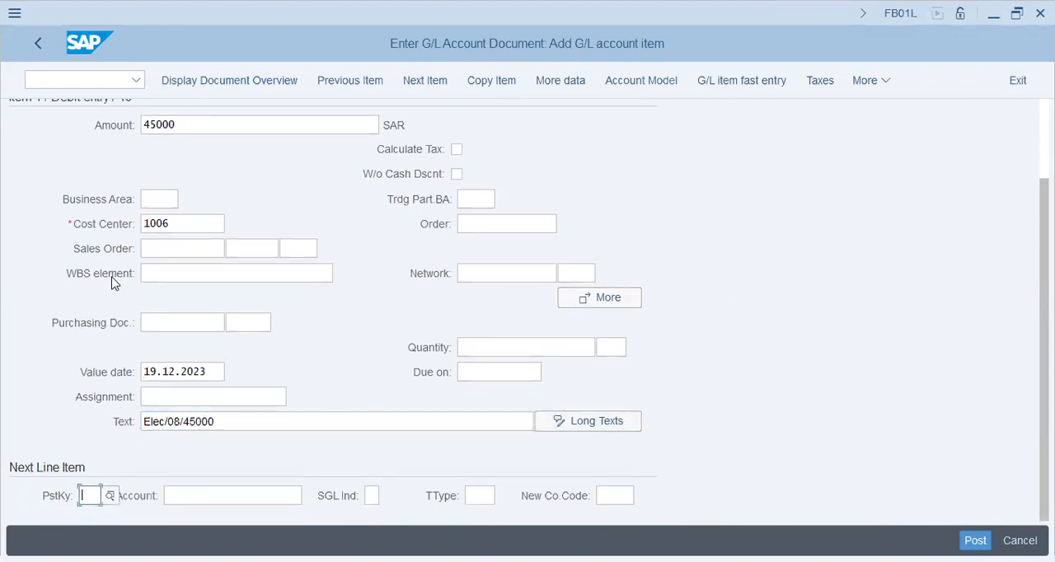
Try to add the next line item with posting key 40 and account 400600
type("40")
key("Tab")
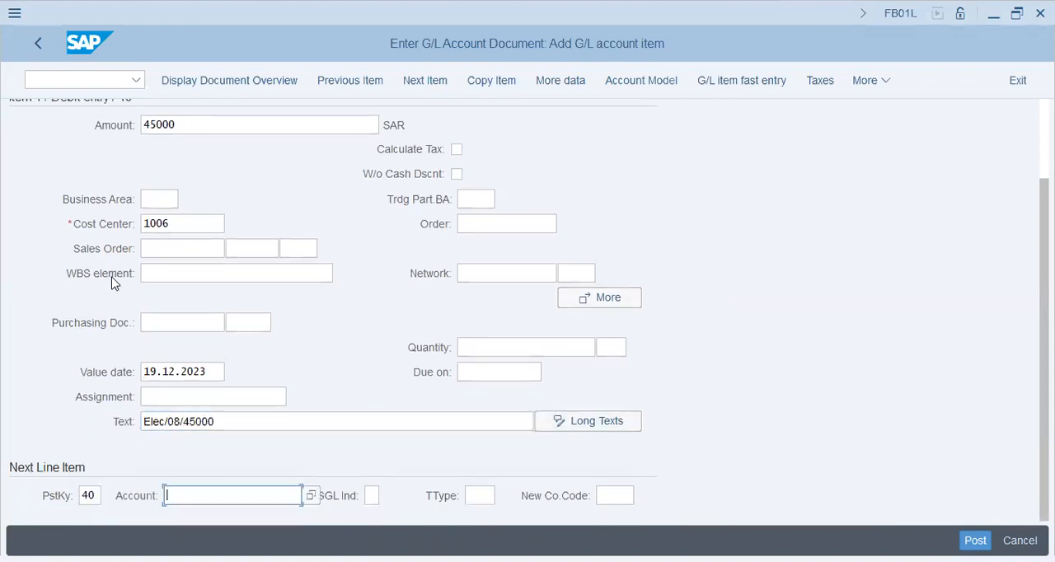
type("400600")
key("Return")
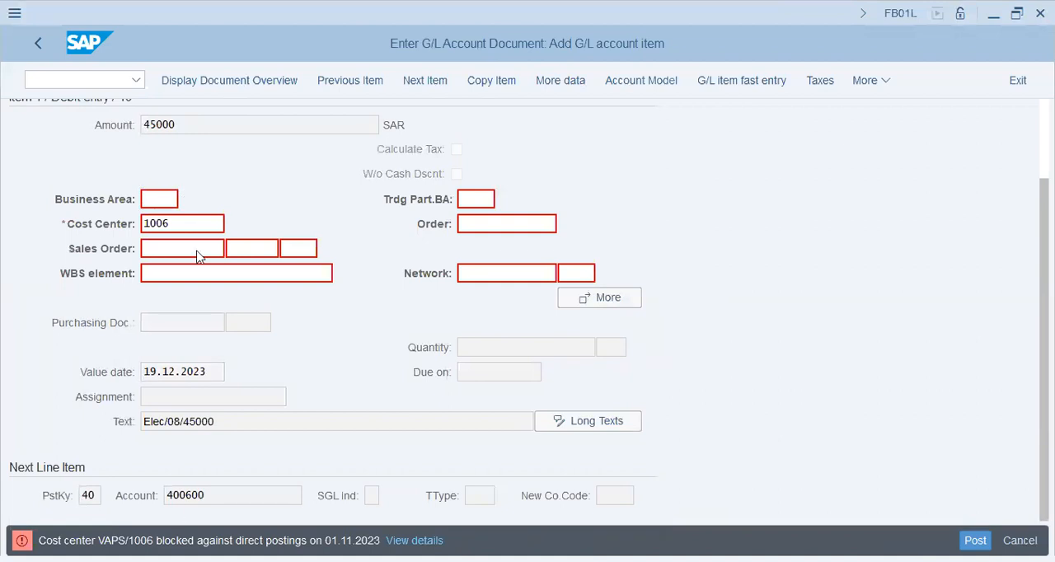
Open cost center 1006 for changes with transaction KS02 in a new session and go to its control indicators
left_click(102, 82)
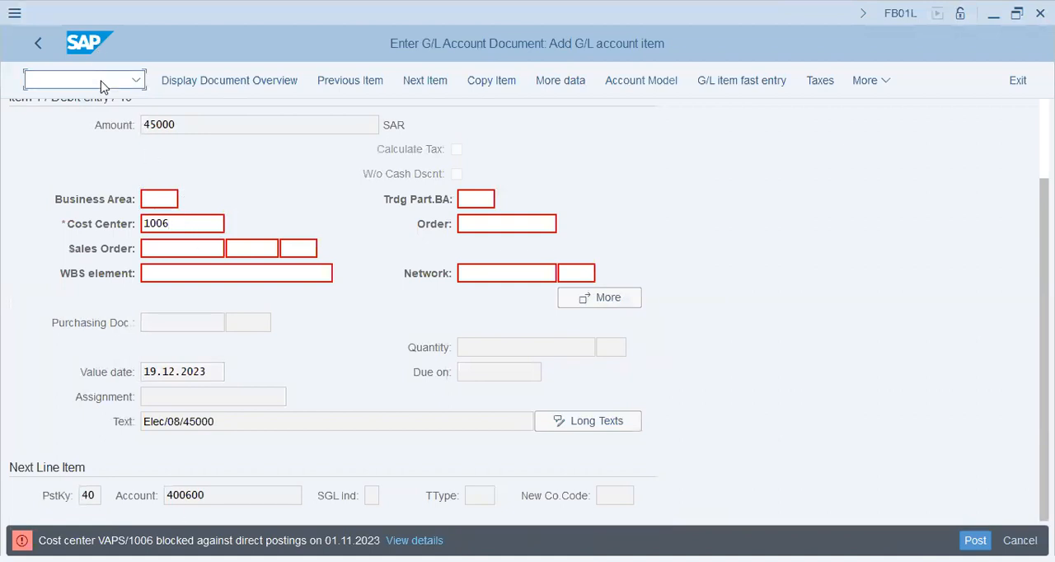
type("/oks01")
key("BackSpace")
type("2")
key("Return")
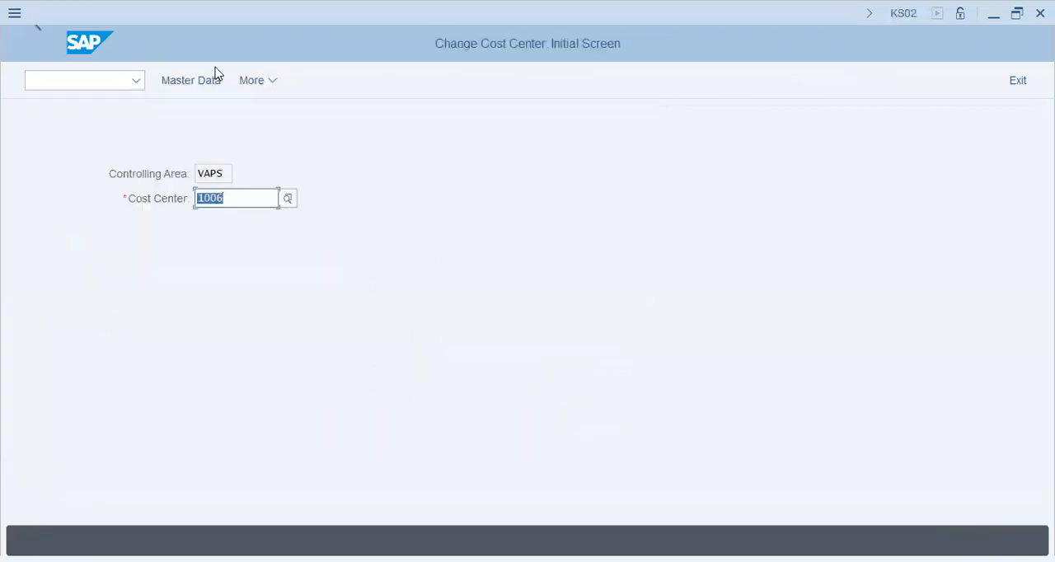
left_click(212, 79)
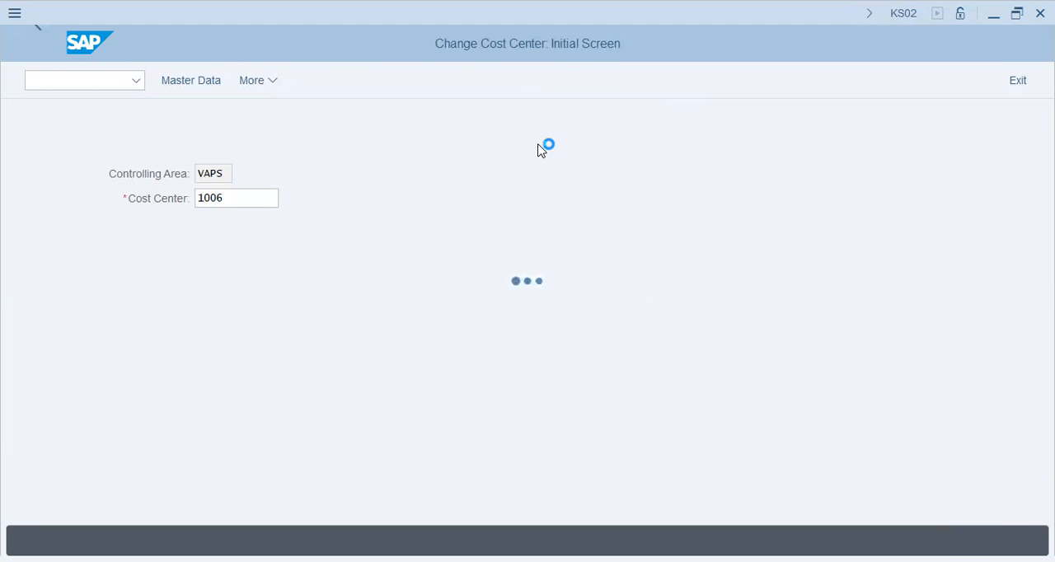
key("Return")
scroll(254, 385, "down", 2)
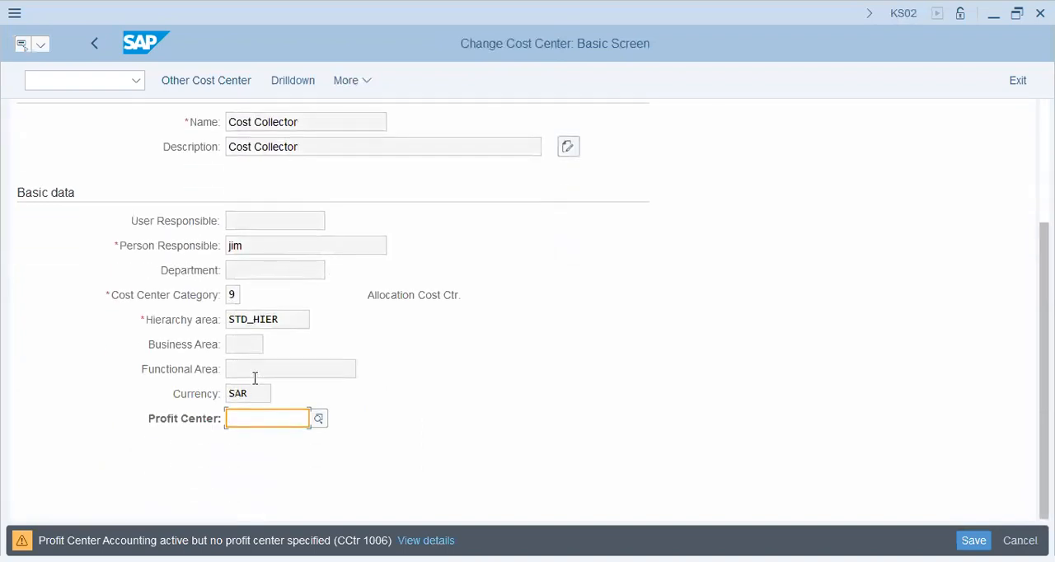
key("Return")
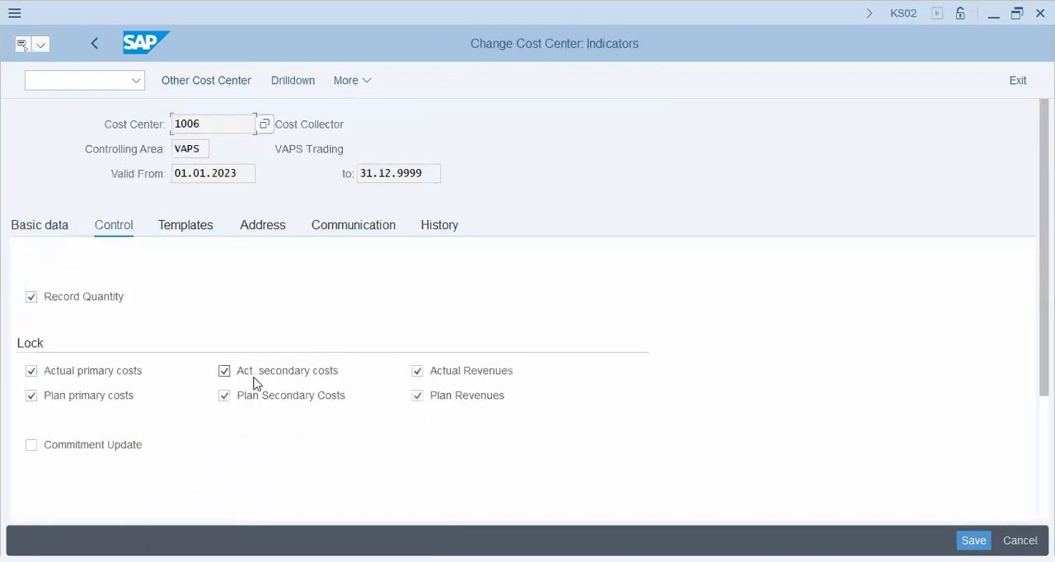
Remove the actual and plan locks for primary costs, secondary costs and revenues from cost center 1006, save, and close the session
left_click(102, 372)
left_click(107, 396)
left_click(257, 375)
left_click(282, 400)
left_click(475, 375)
left_click(467, 396)
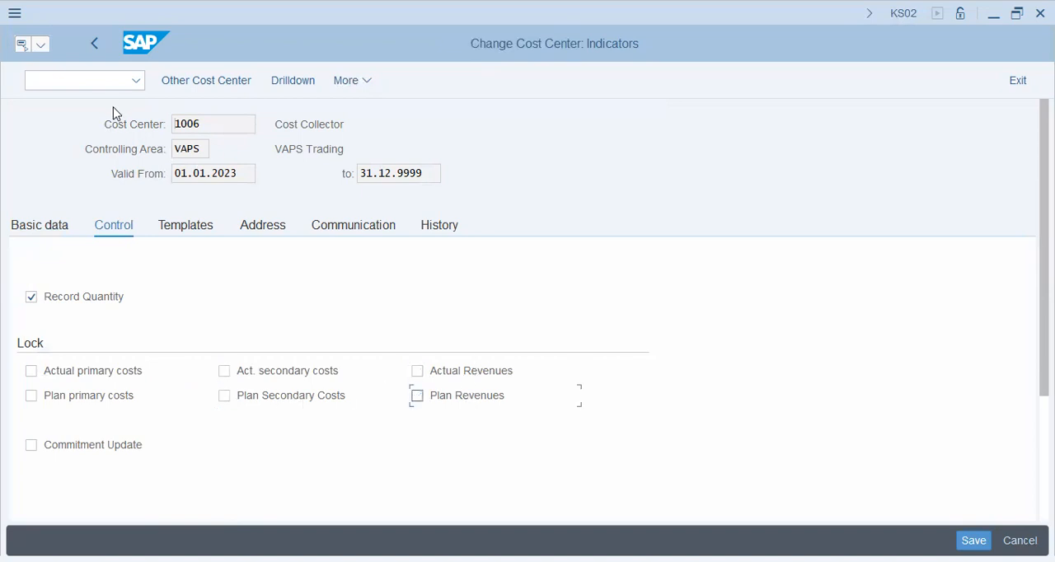
key("ctrl+s")
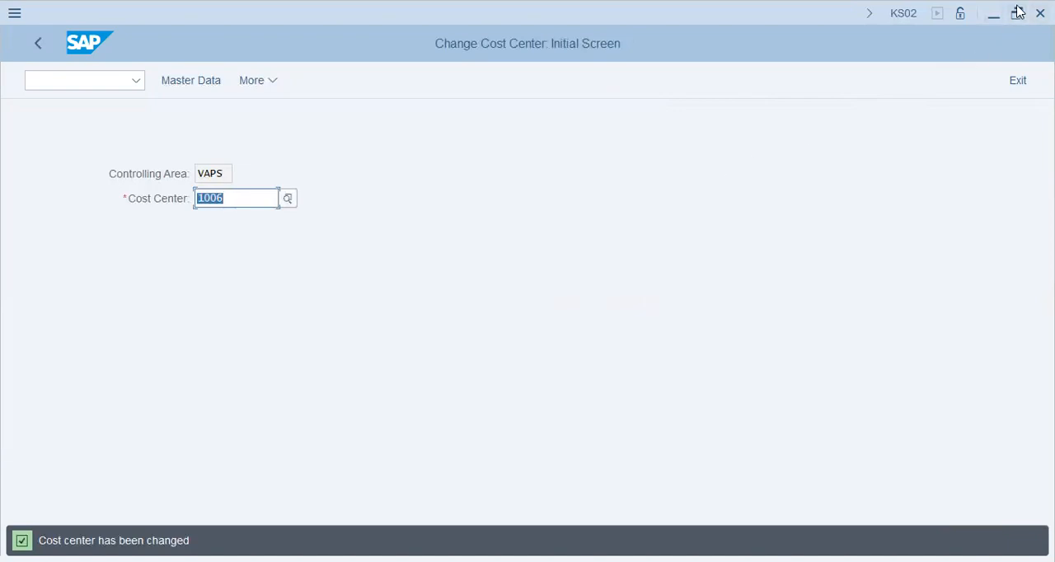
left_click(1041, 13)
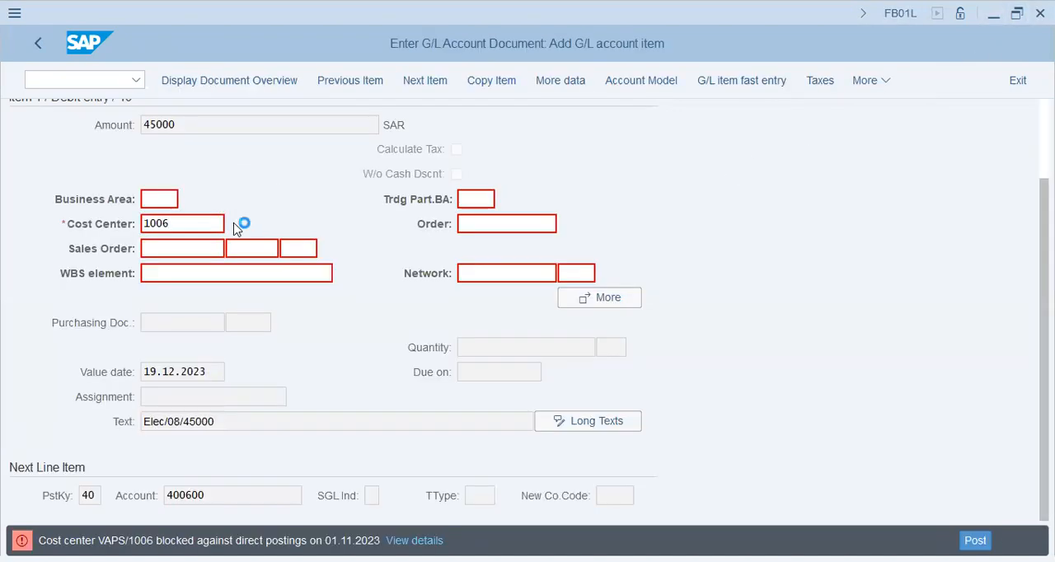
Continue to the rent account item and set its amount to 27000 SAR and its cost center to 1006
key("Return")
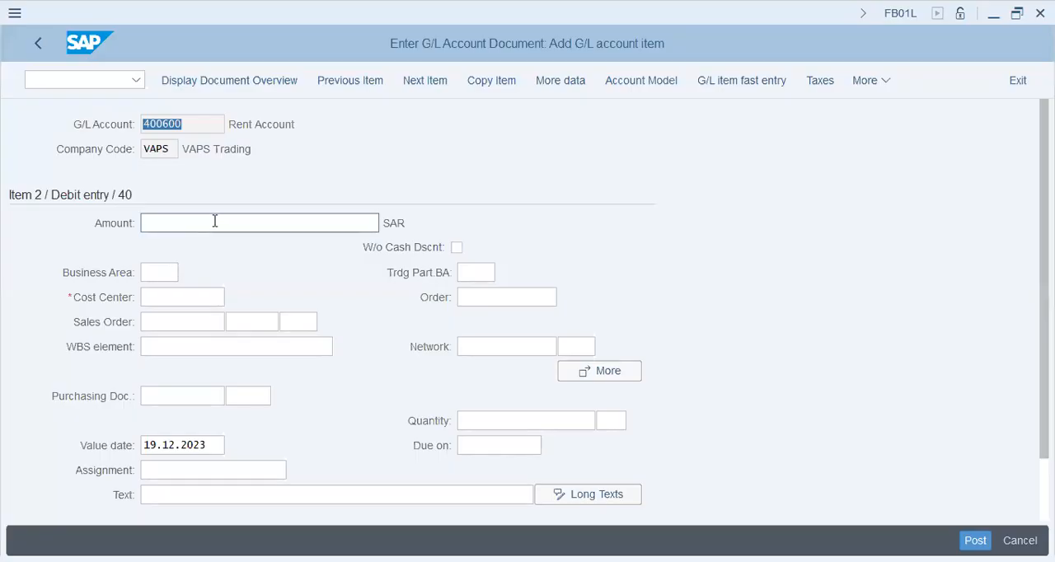
left_click(214, 221)
type("27000")
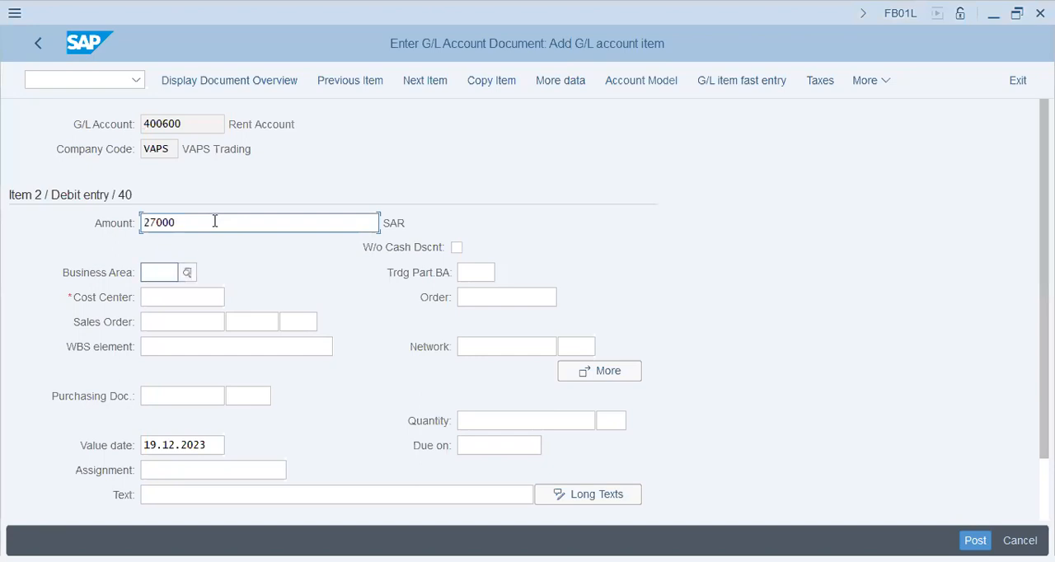
key("Tab")
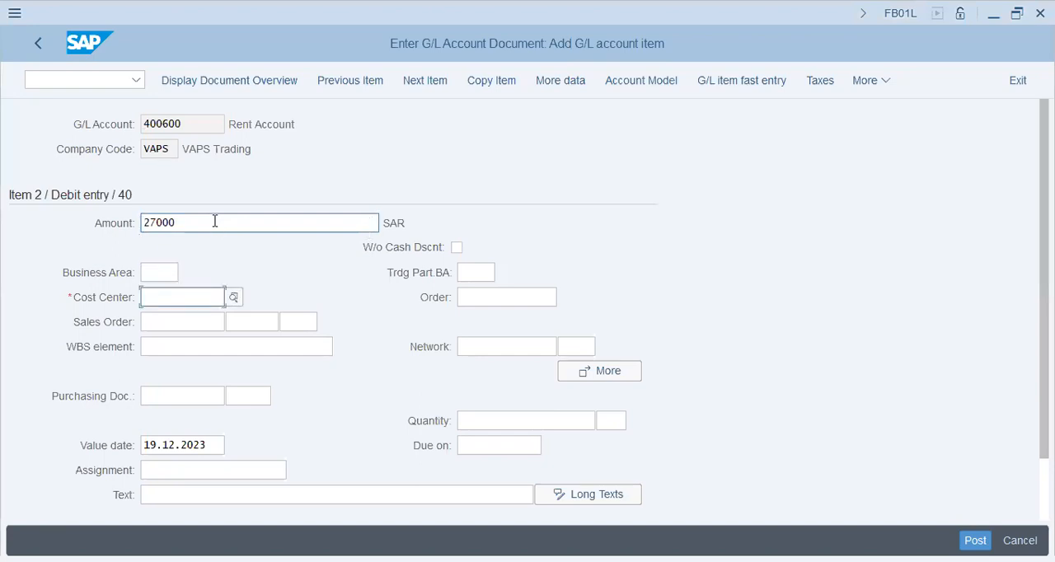
type("1006")
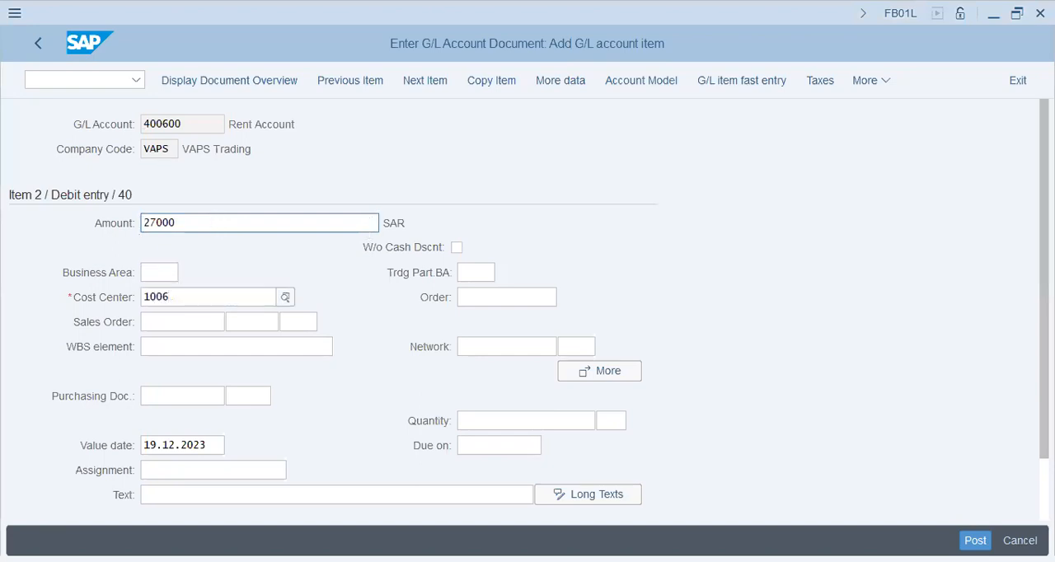
Enter "Rent/08/27000" as the text of the rent item and confirm it
left_click(207, 493)
type("Ren")
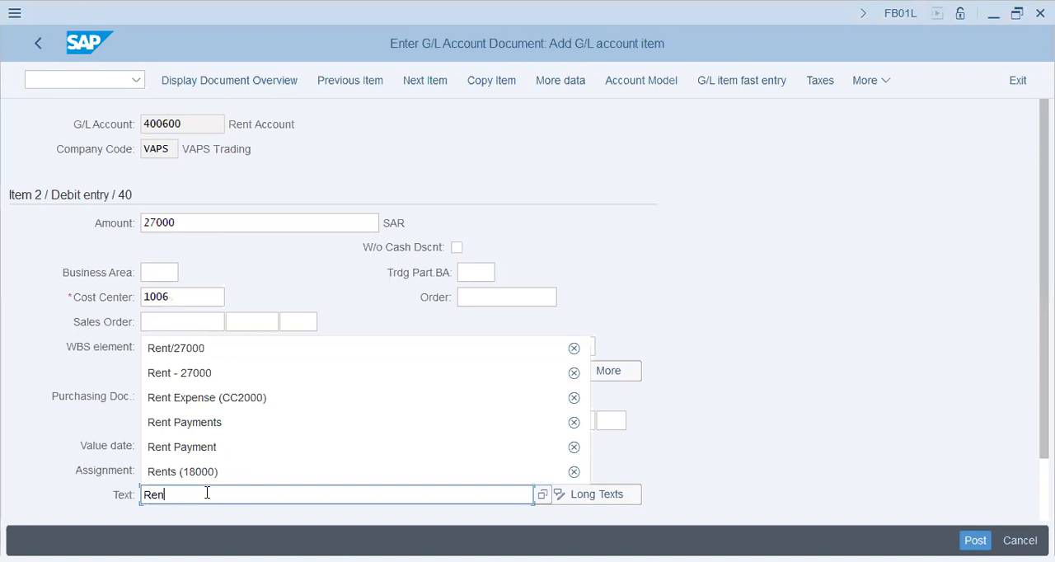
type("t/08/27000")
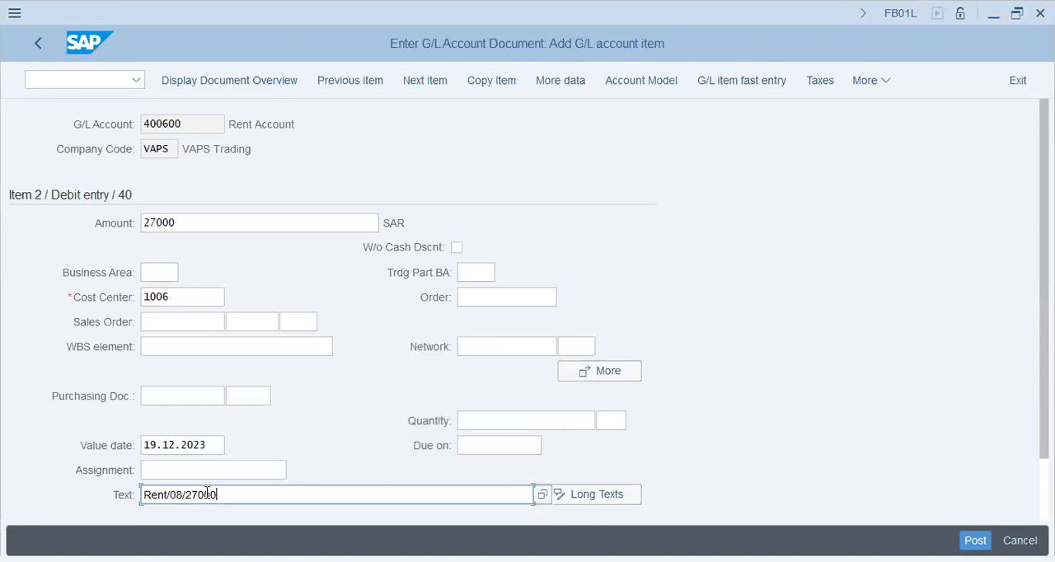
key("Return")
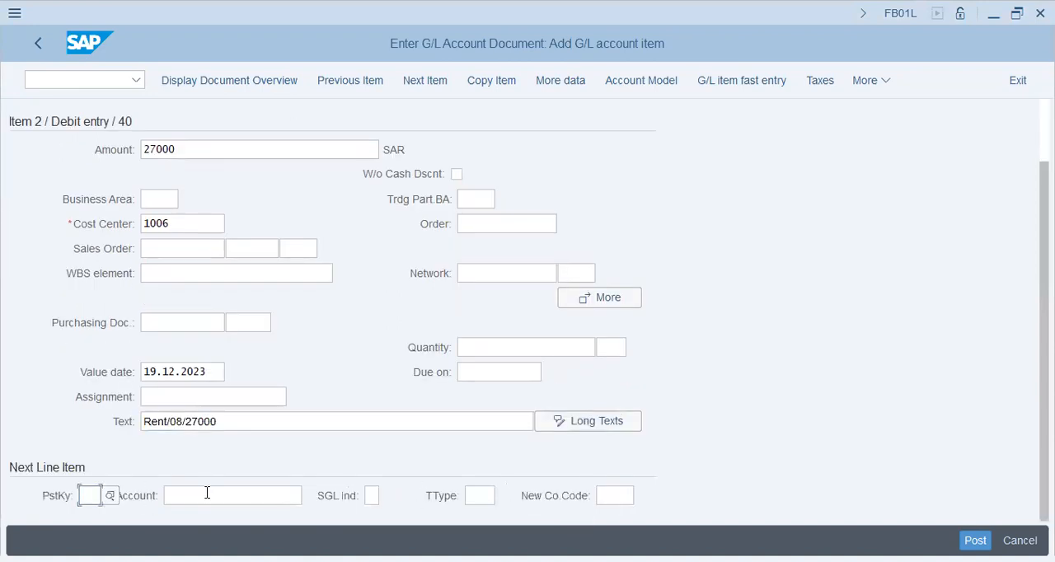
Add the next line item with posting key 50 and cash account 200691
type("4050")
key("Tab")
type("200")
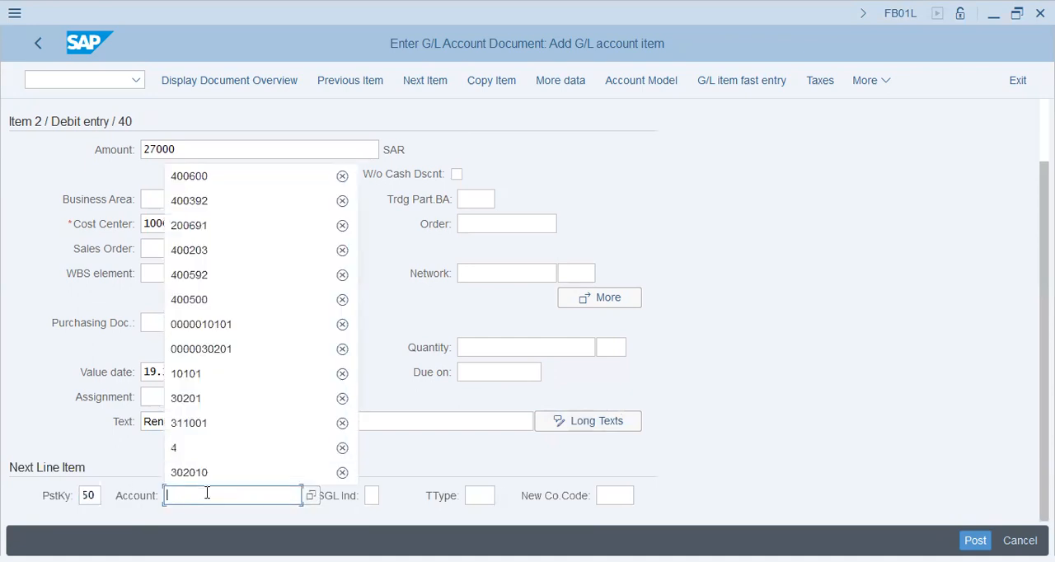
key("Down")
key("Return")
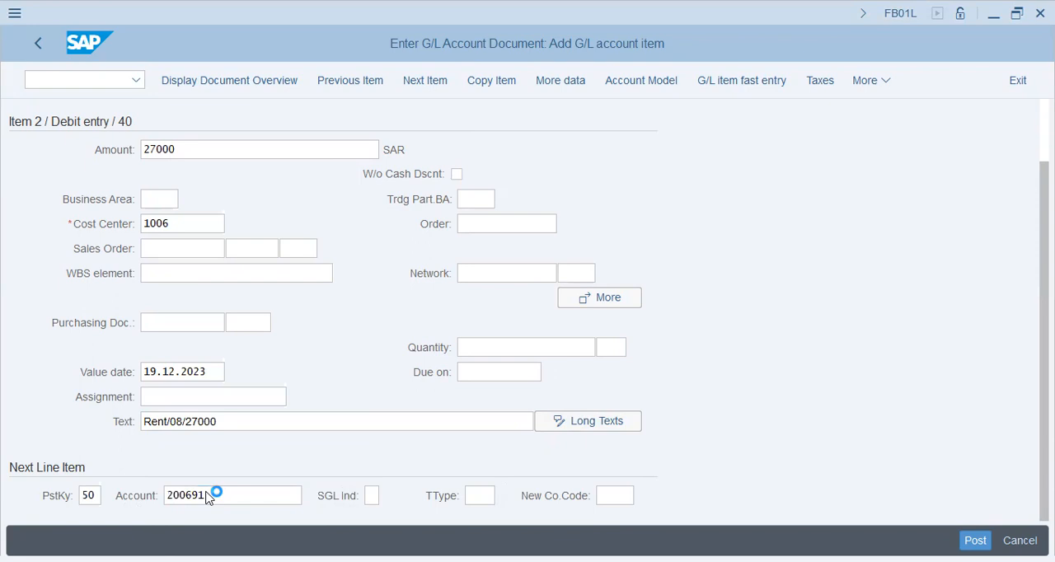
Enter * as the cash item's amount to fill in the balance and "Rent+Electricity" as its text
type("*")
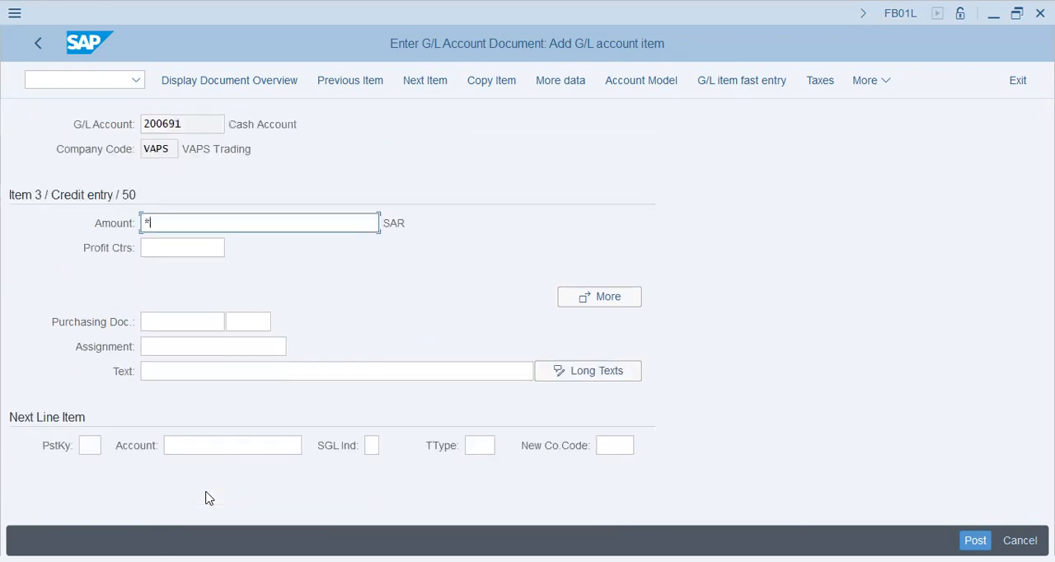
key("Tab")
key("Tab")
key("Tab")
key("Tab")
key("Tab")
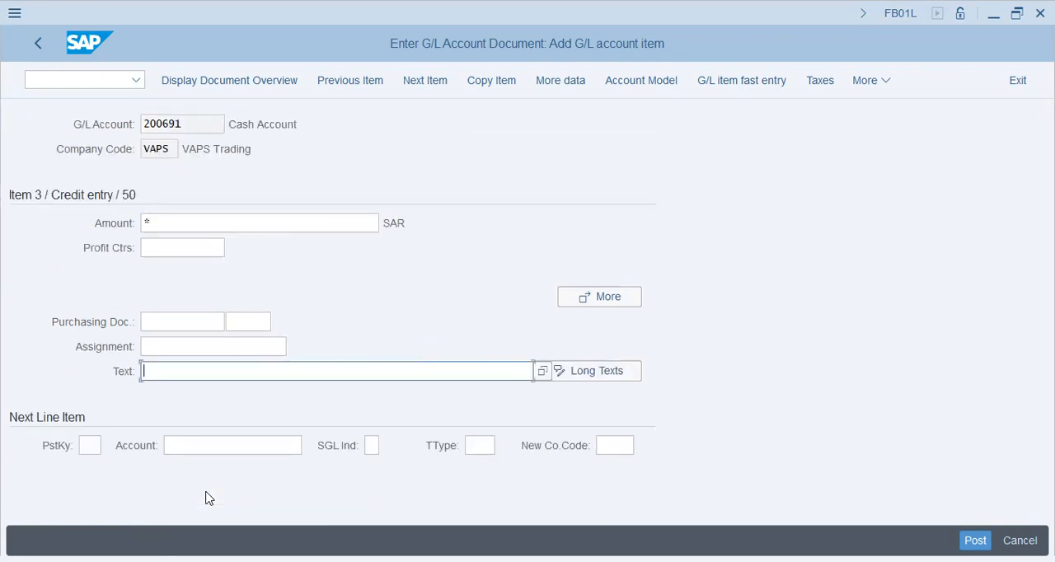
type("Rent+Electricity")
key("Return")
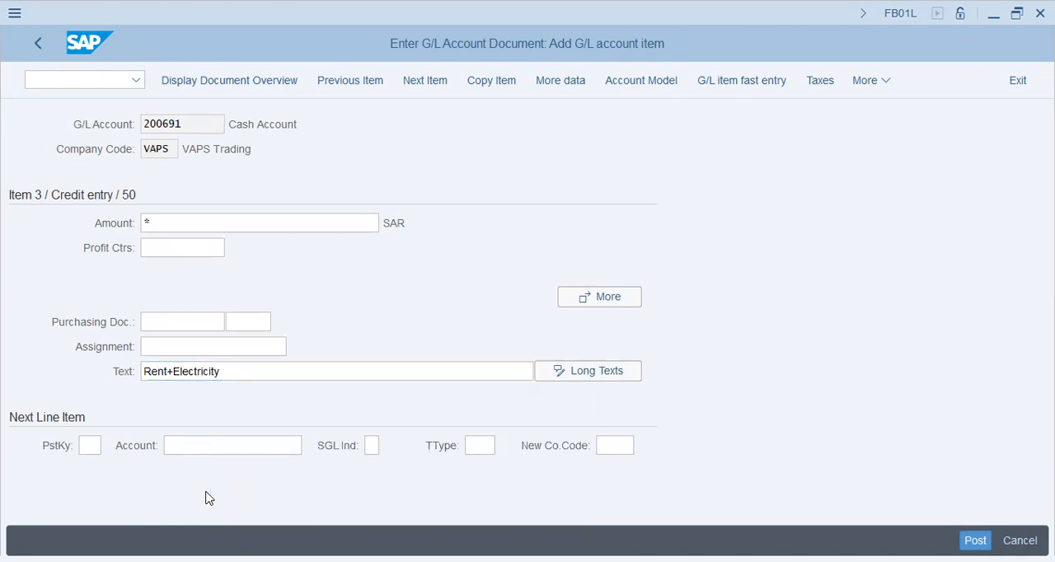
Review the line items in the document overview and post the G/L document
left_click(244, 80)
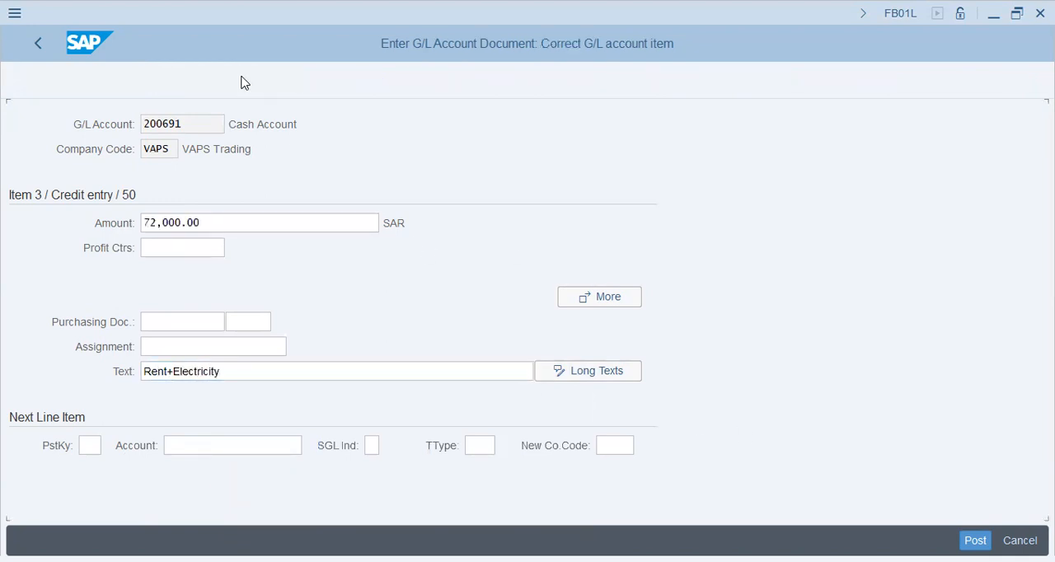
left_click(354, 347)
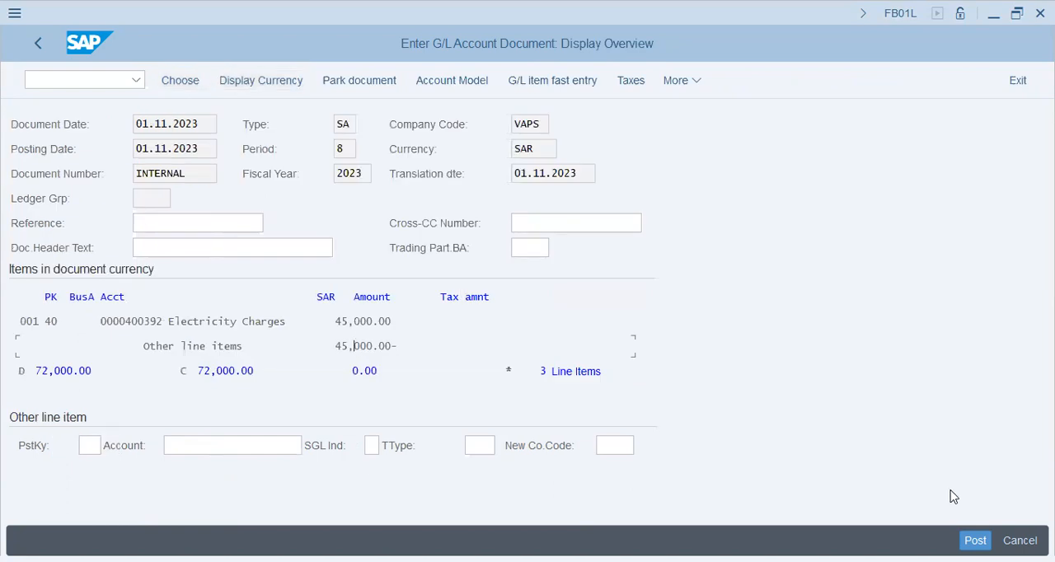
double_click(617, 350)
left_click(171, 225)
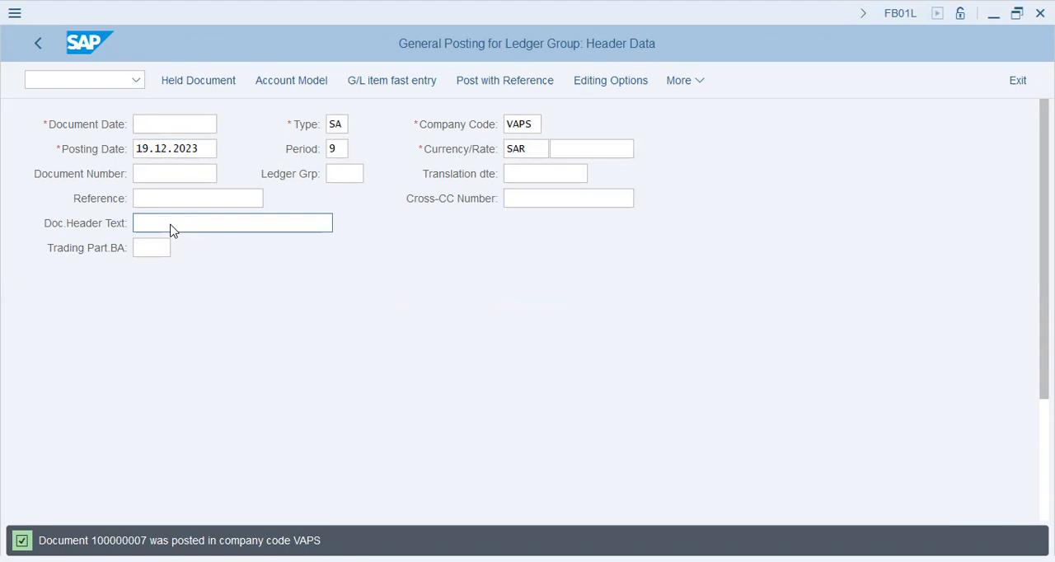
Leave the posting transaction and open the CO document number range groups (KANK) of CO area VAPS for changes
left_click(100, 88)
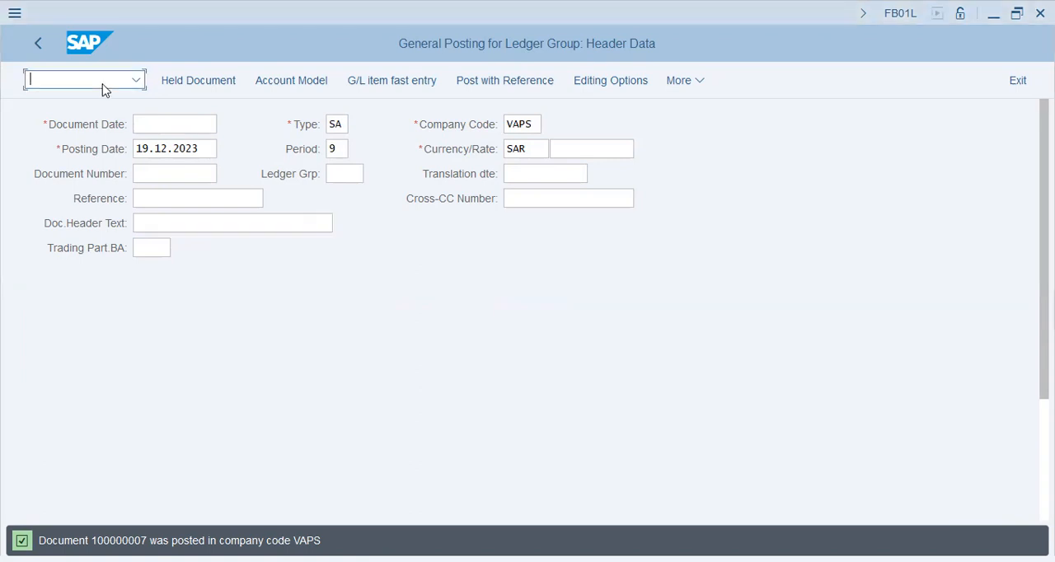
type("/n")
key("Return")
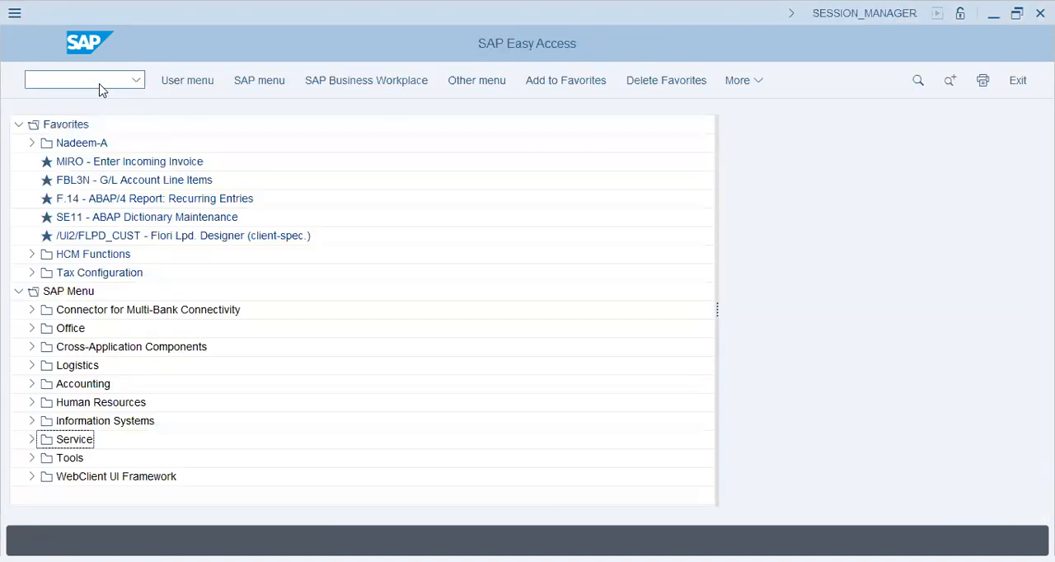
type("spro")
key("Return")
left_click(215, 178)
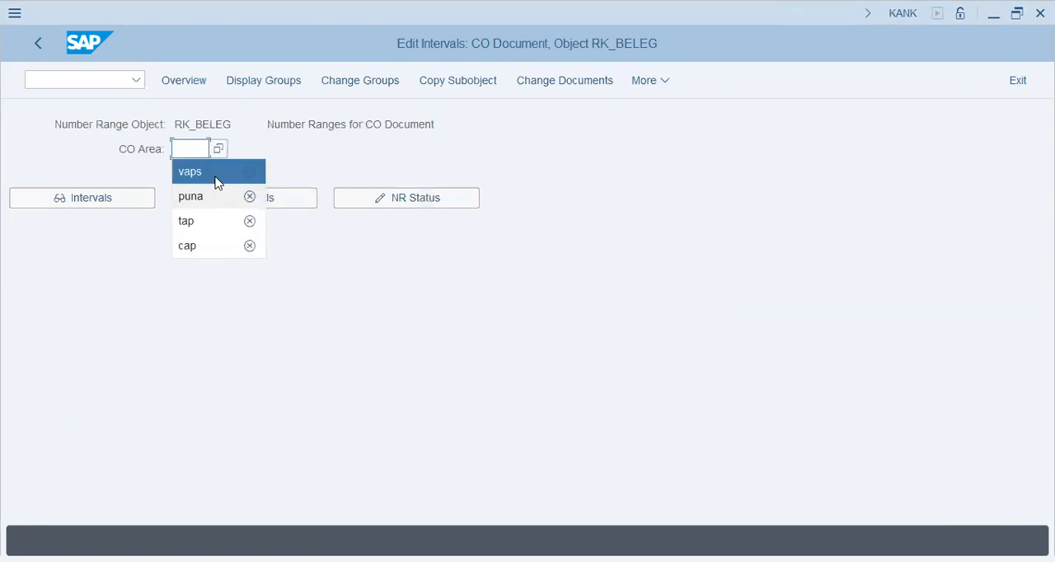
left_click(382, 82)
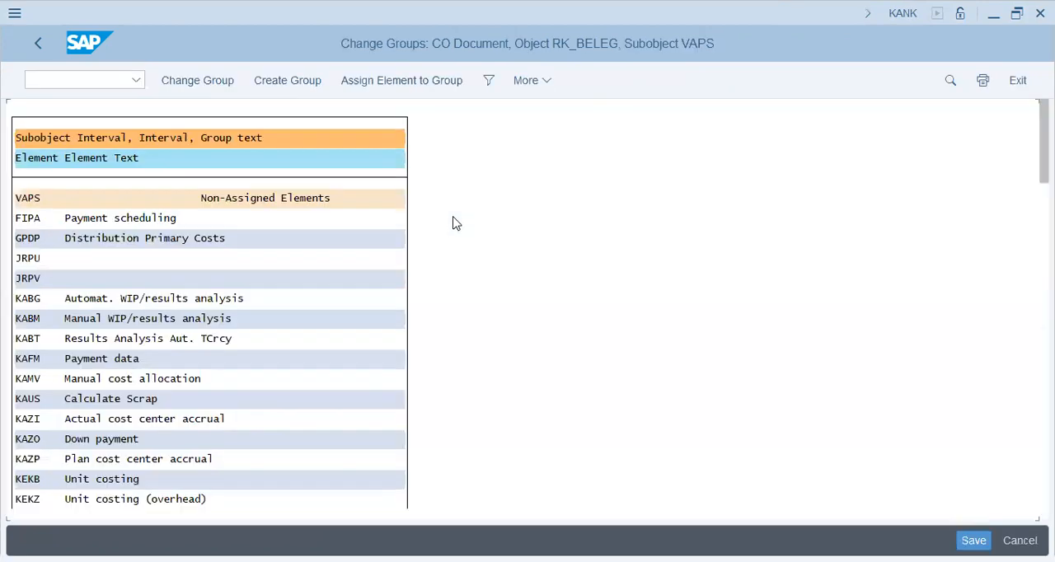
Find element RKIB, Actual Periodic Repostings, assign it to a number range group, save, and exit the transaction
left_click(137, 345)
left_click(260, 284)
key("ctrl+f")
type("r")
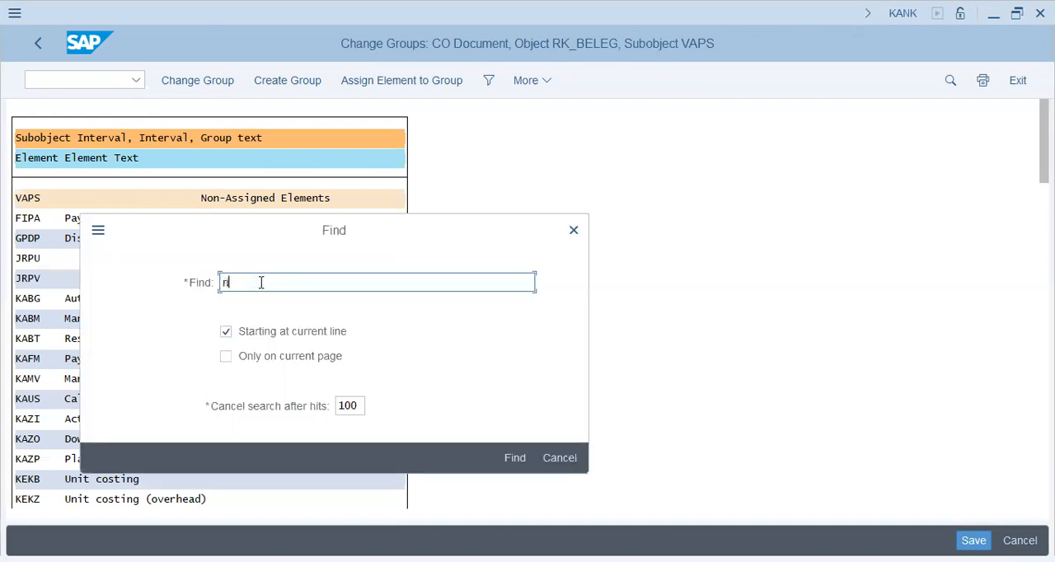
type("kib")
key("Return")
double_click(273, 105)
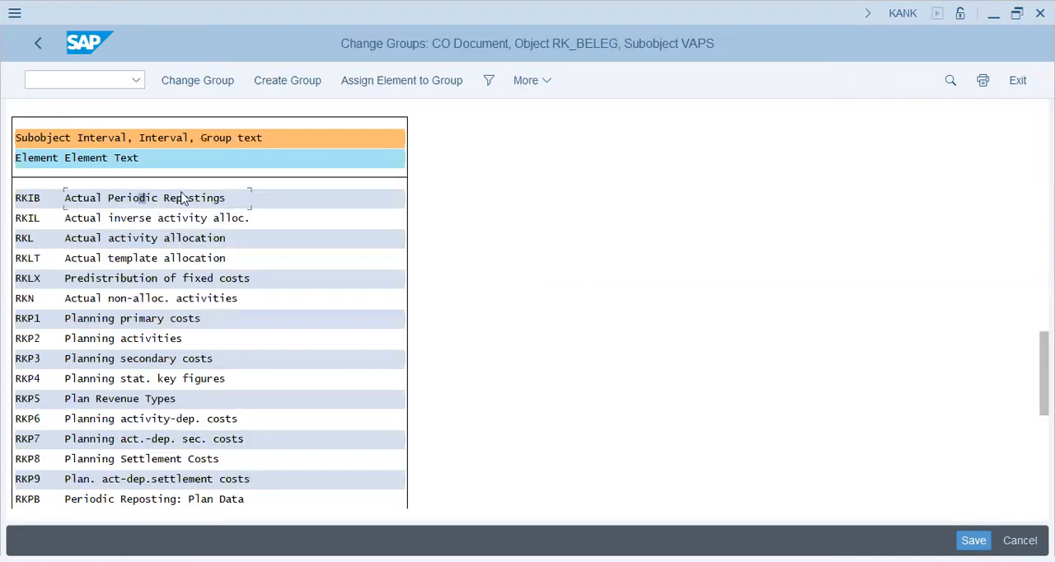
left_click(392, 80)
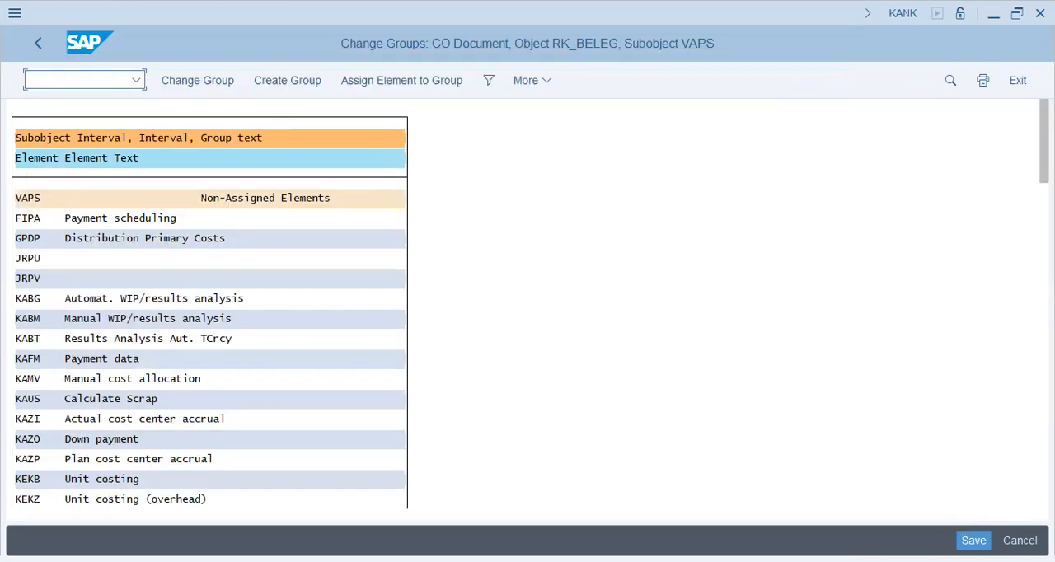
left_click(972, 540)
left_click(107, 83)
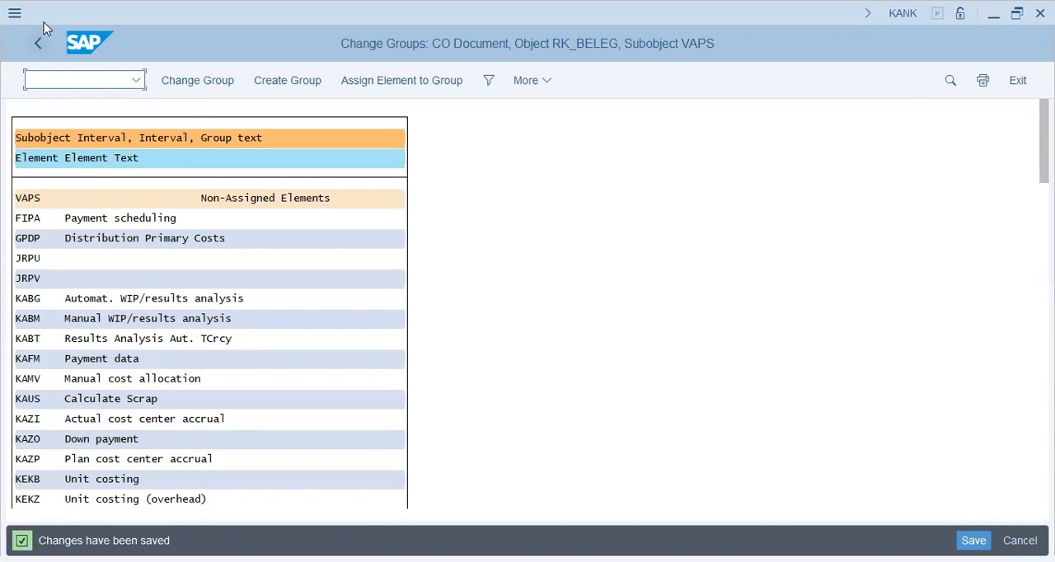
type("/n")
key("Return")
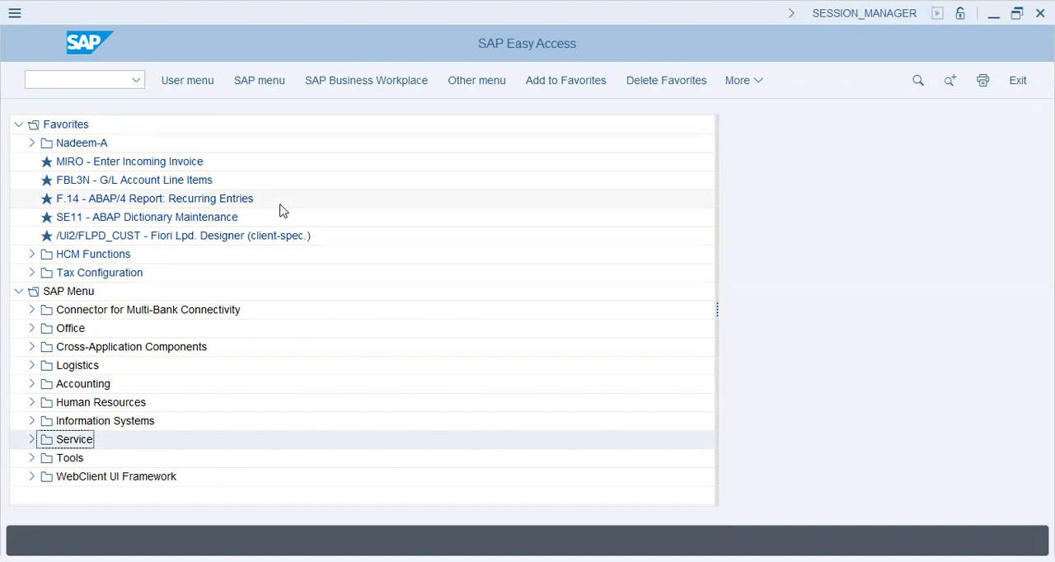
Open the execution of actual periodic repostings with transaction KSW5 and set the period range from 8 to 8
left_click(106, 79)
type("/nksw5")
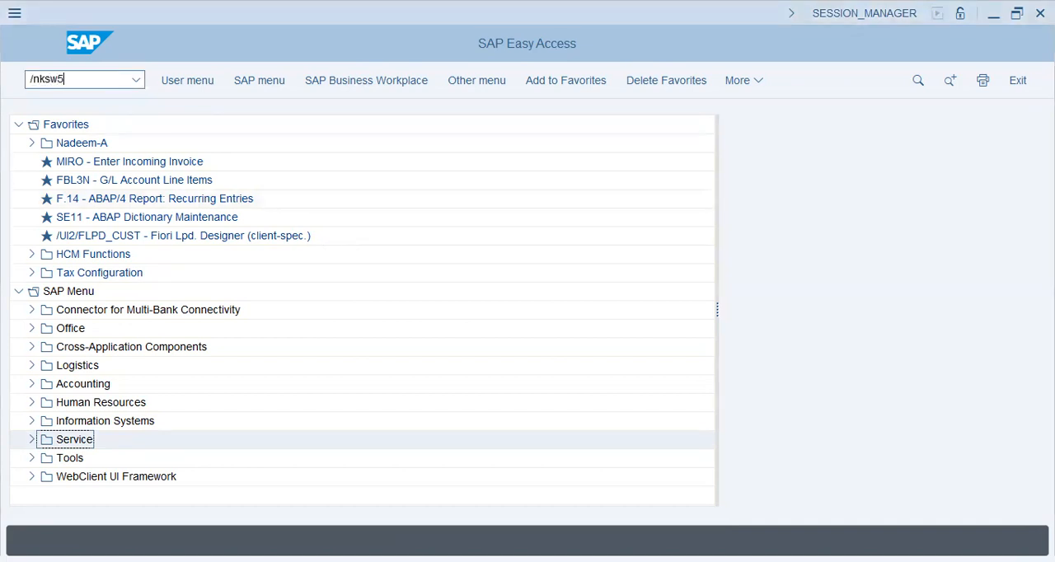
key("Return")
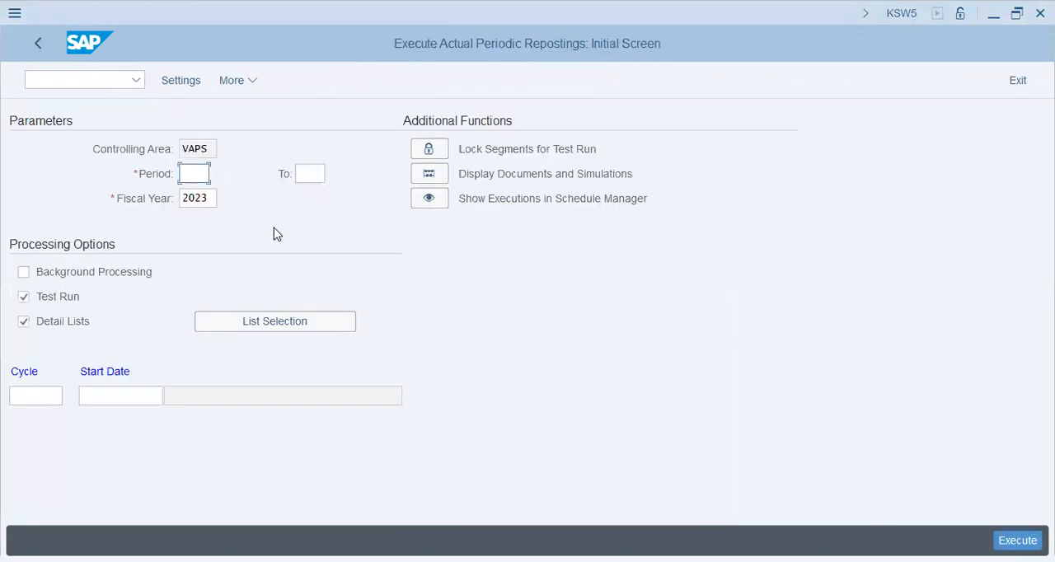
type("8")
key("Tab")
type("8")
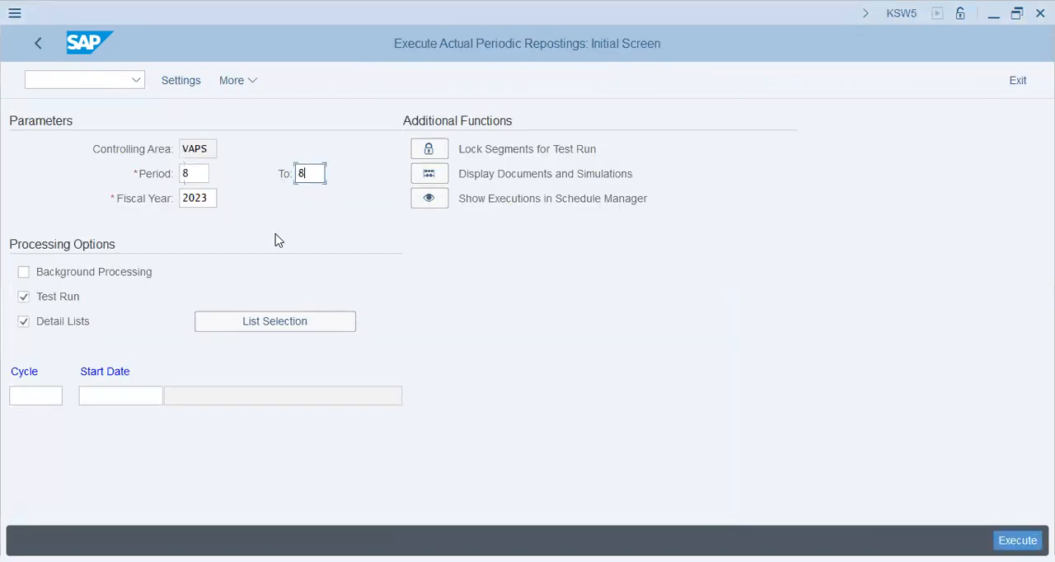
Execute the test run for cycle VAP3 with start date 01.11.2023 and close its message list
key("Tab")
left_click(51, 395)
type("vap3")
key("Tab")
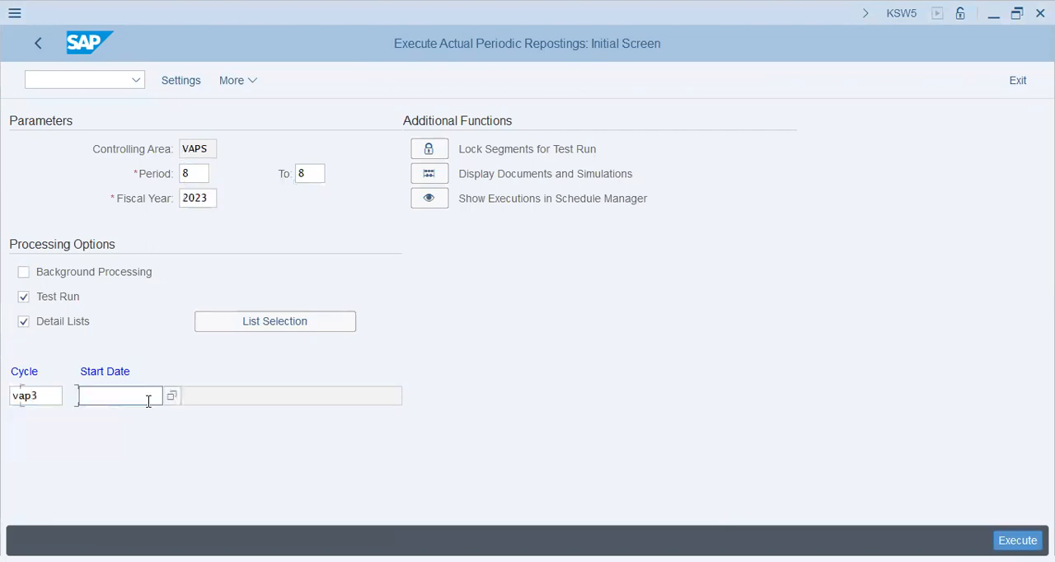
type("01.11.2023")
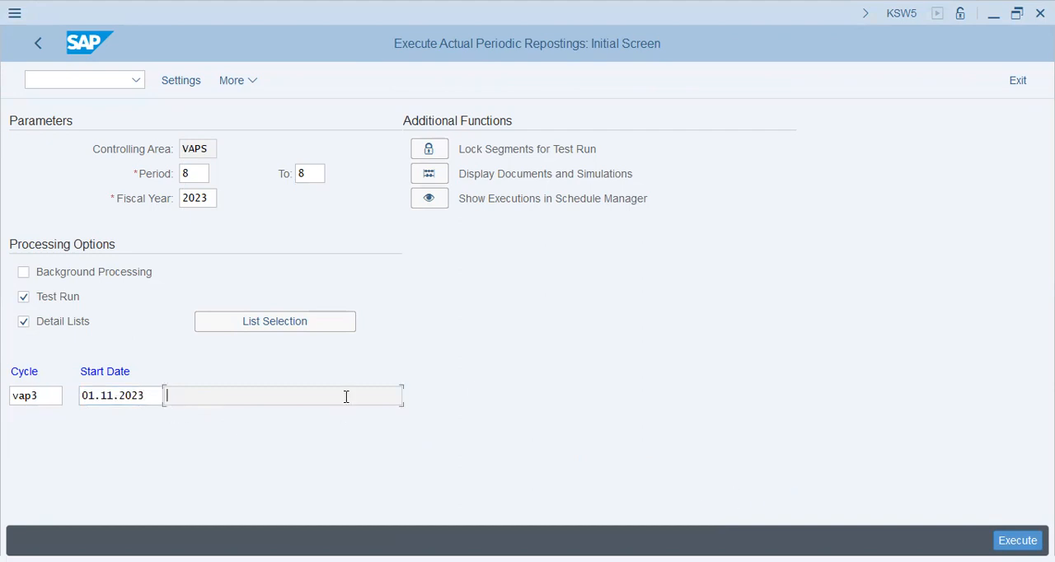
key("Return")
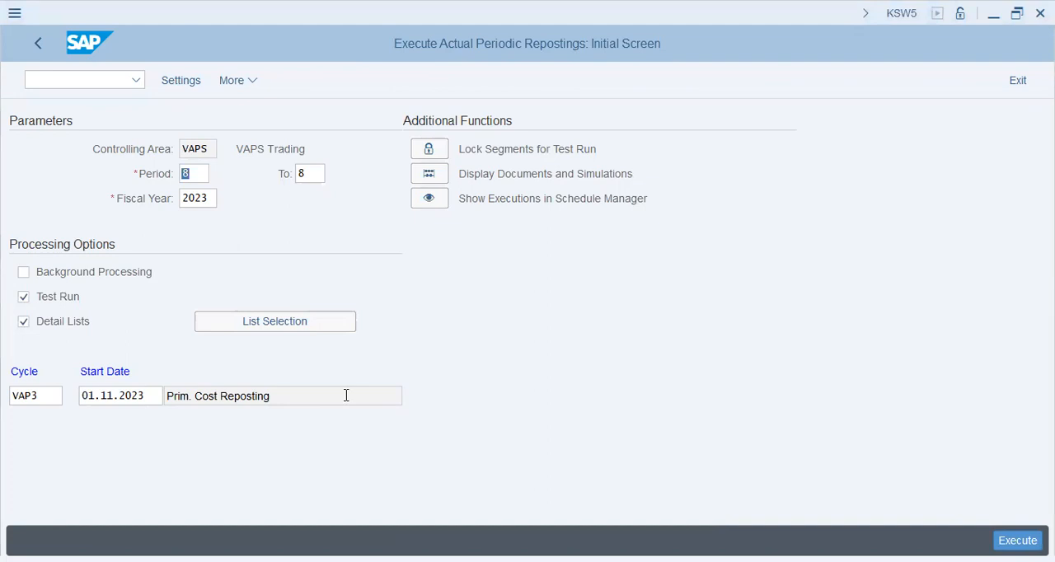
left_click(609, 455)
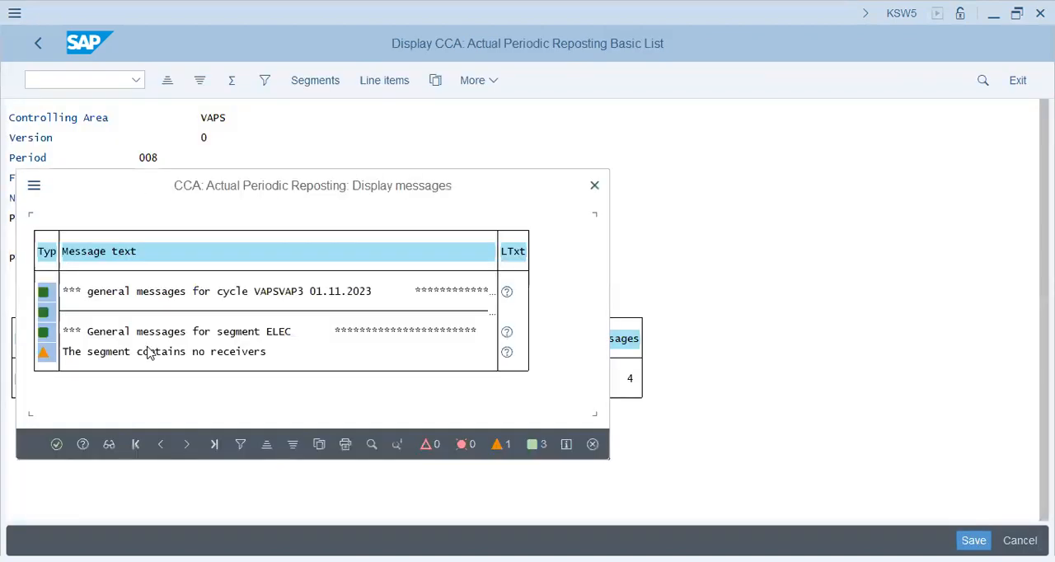
left_click(595, 186)
Open statistical key figure EU with transaction KK02 in a new session and check its key figure category
type("/o")
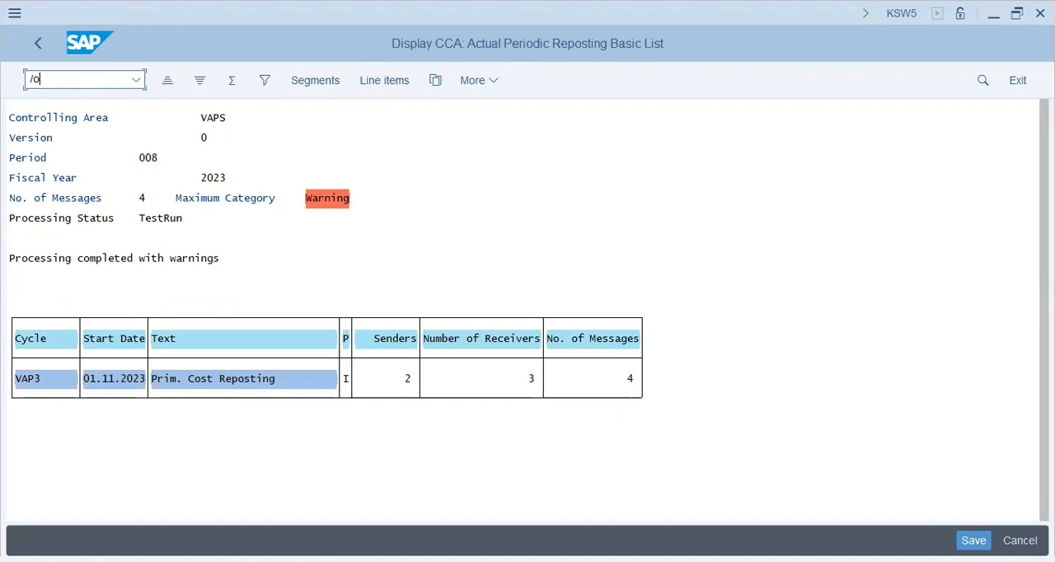
type("kk02")
key("Return")
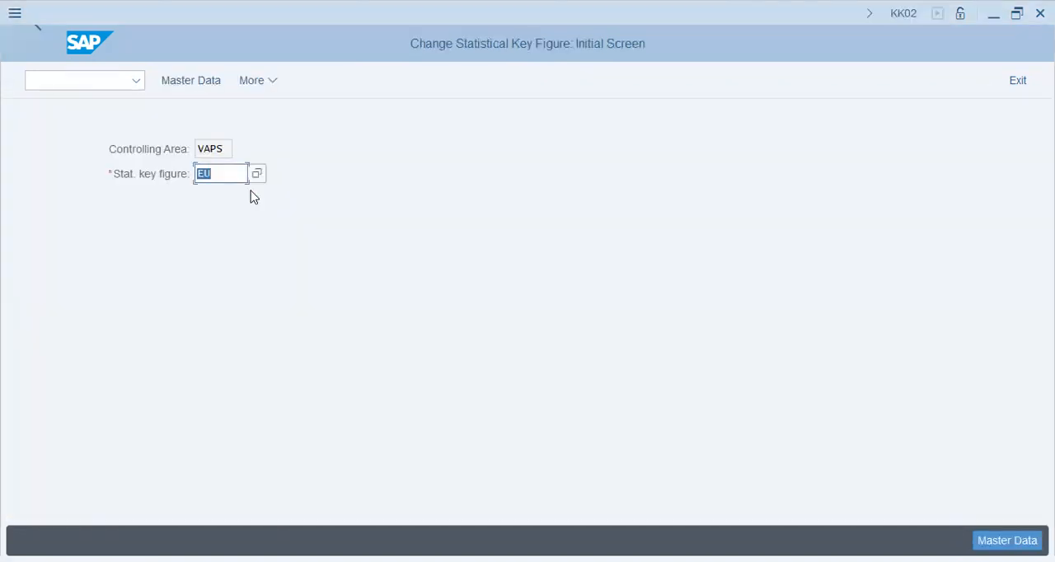
key("Return")
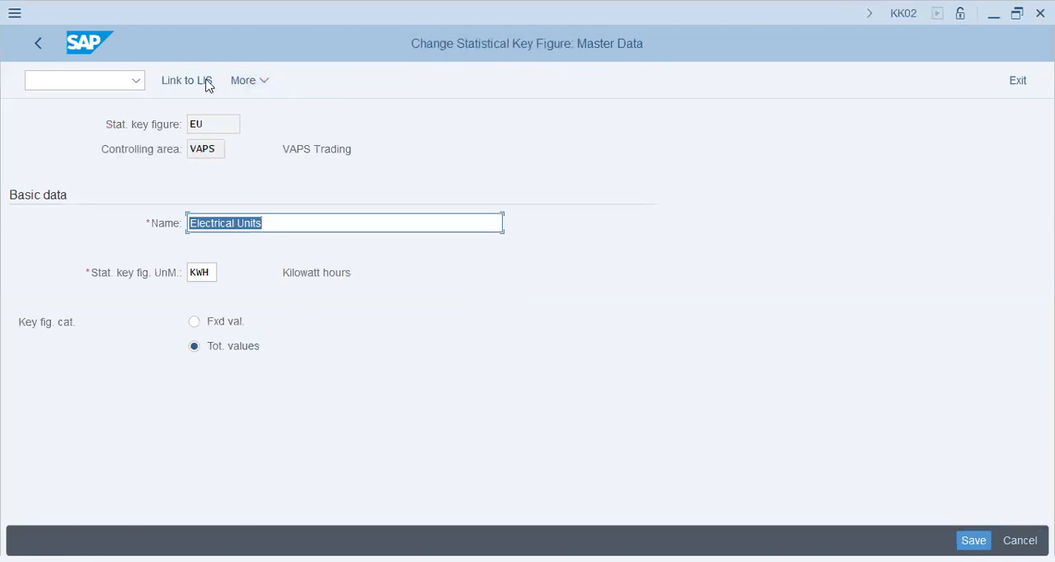
left_click(237, 349)
Open the entry of statistical key figures with transaction KB31N in the same session
left_click(87, 83)
type("/nkb31n")
key("Return")
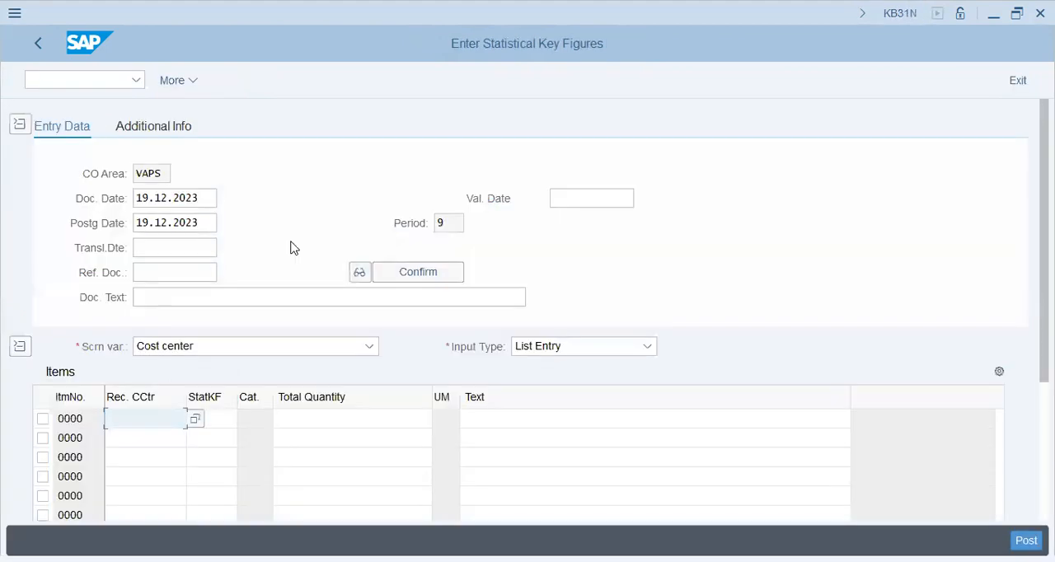
Set both the document date and the posting date to 01.11.2023
left_click(170, 252)
left_click_drag(217, 200, 0, 216)
key("BackSpace")
key("Down")
key("Tab")
key("Tab")
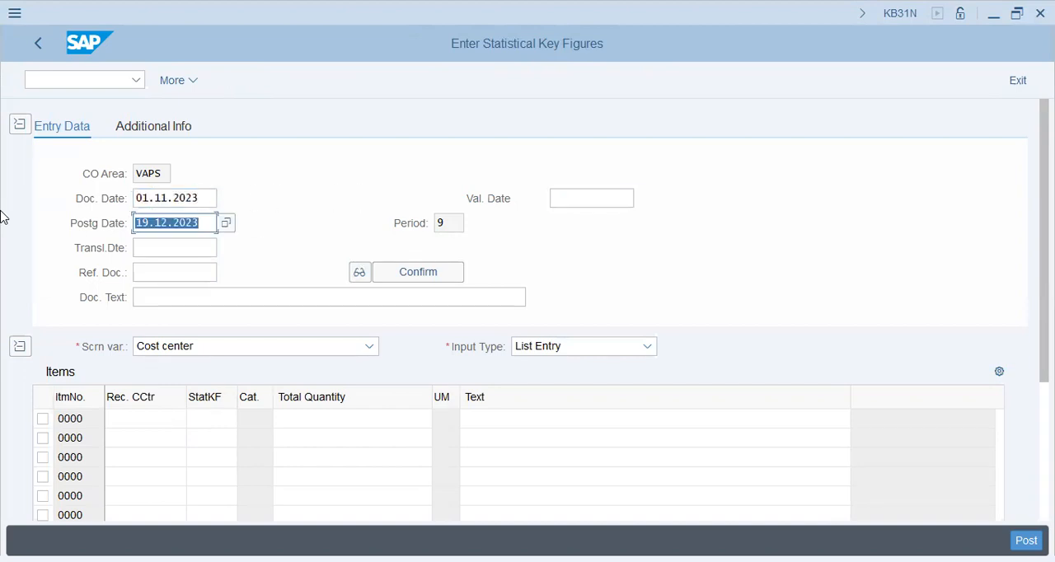
key("Down")
key("Return")
key("Tab")
key("Tab")
key("Tab")
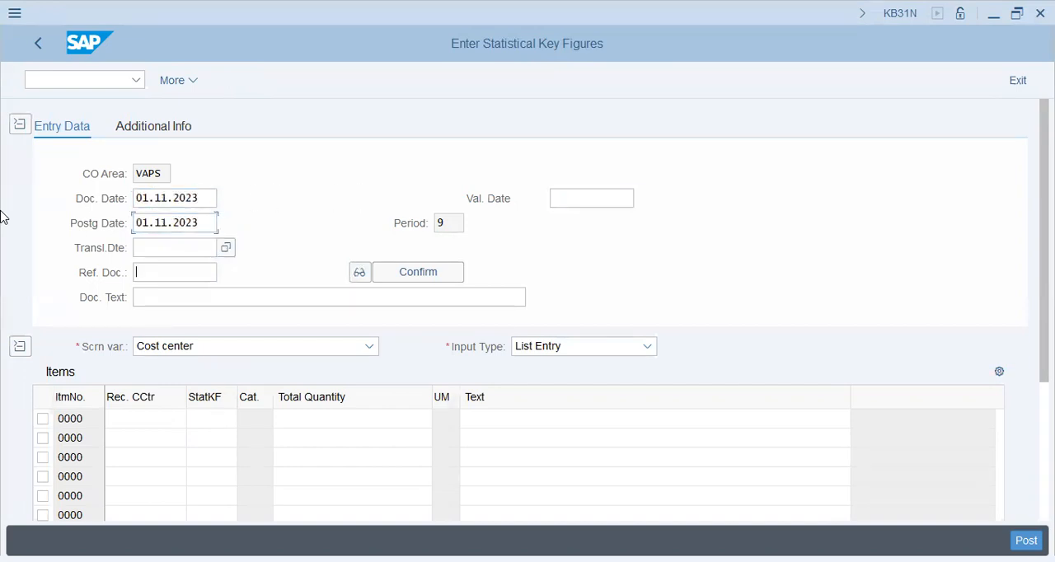
Enter the document text EU/08/Reposting and go to the first item's receiver cost center
type("EU/")
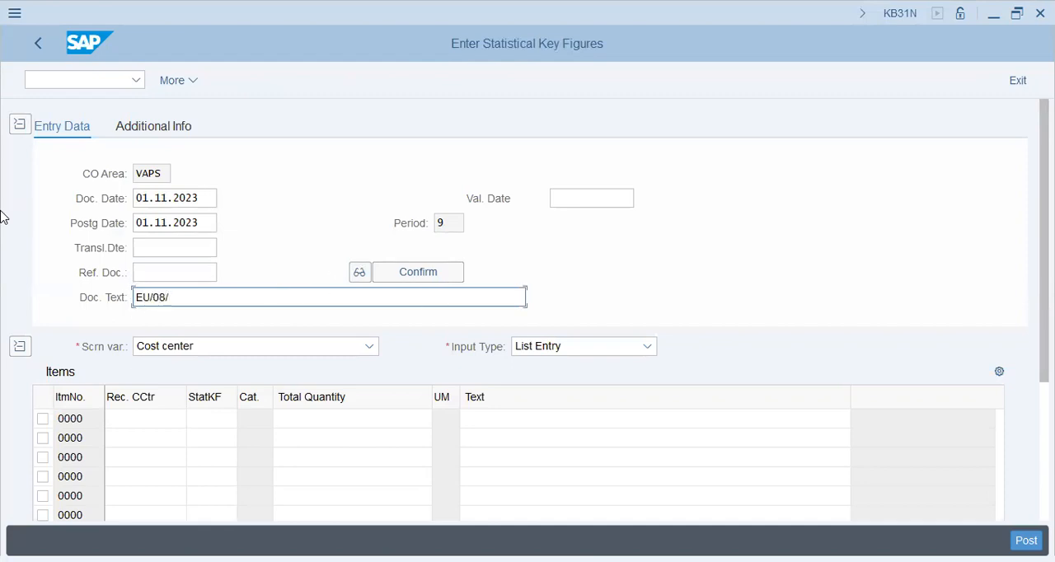
type("08/")
type("R")
type("Reposting")
key("Tab")
key("Tab")
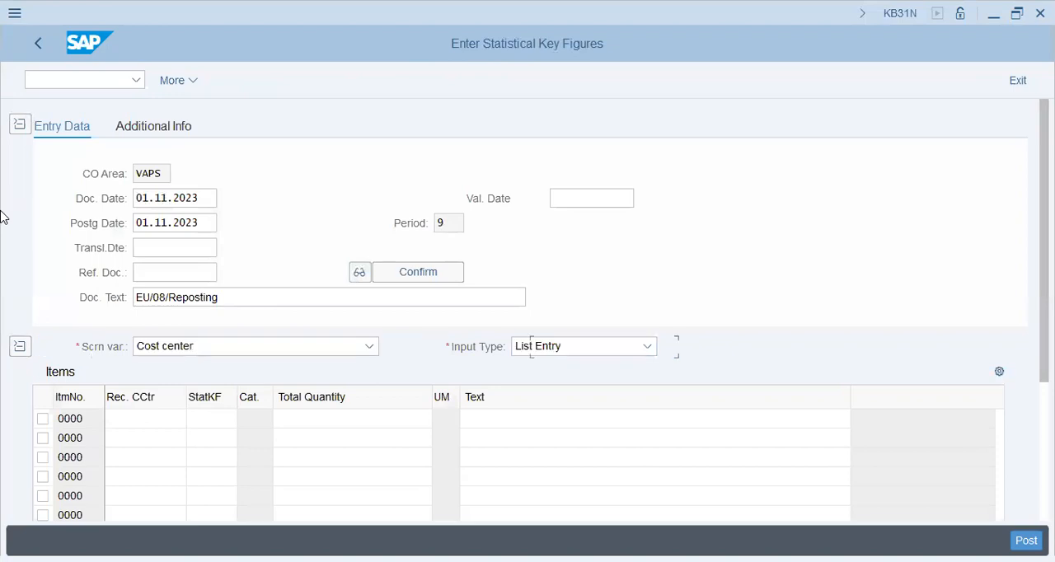
key("Tab")
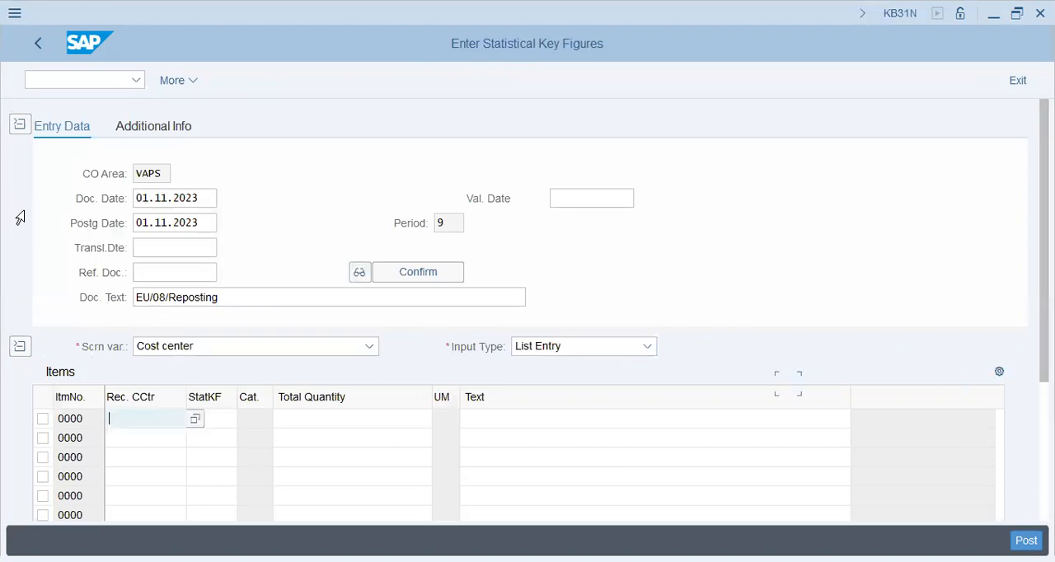
Enter receiver cost centers 1001 and 2001 in the first two item rows
key("alt+Tab")
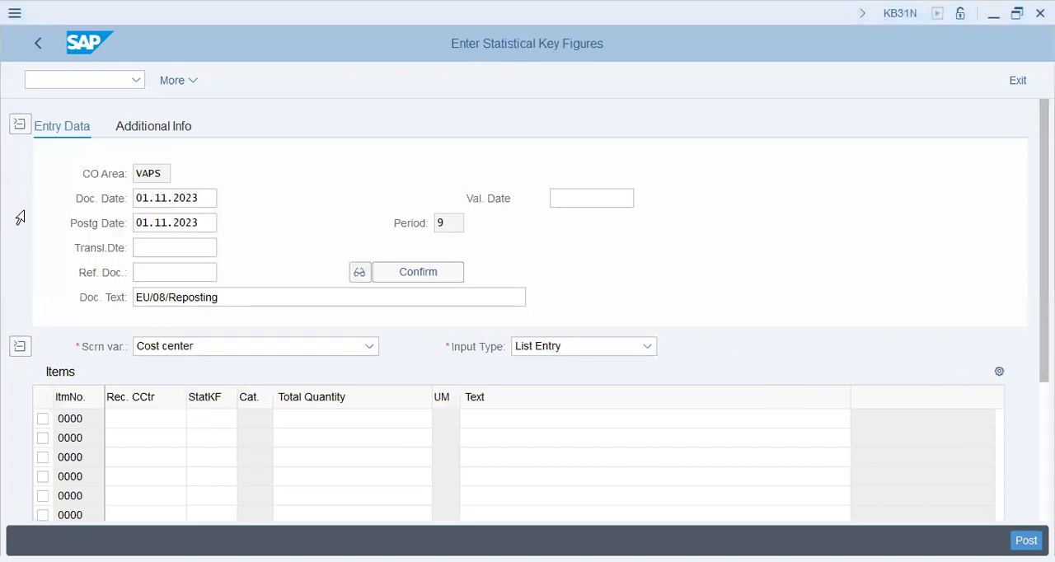
key("alt+Tab")
type("1001")
key("Tab")
key("shift+Tab")
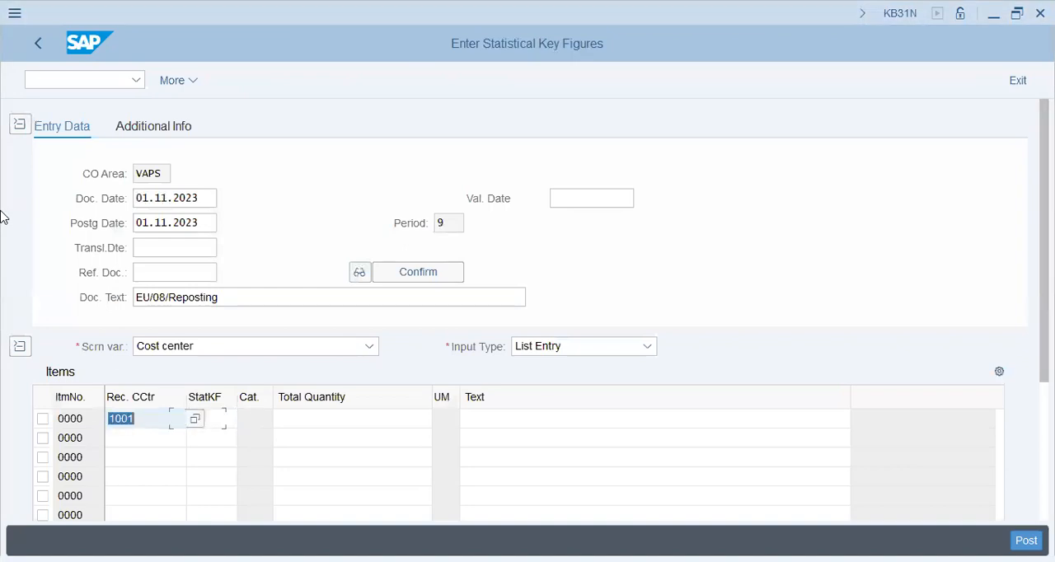
key("Down")
type("2001")
key("Tab")
key("shift+Tab")
key("Down")
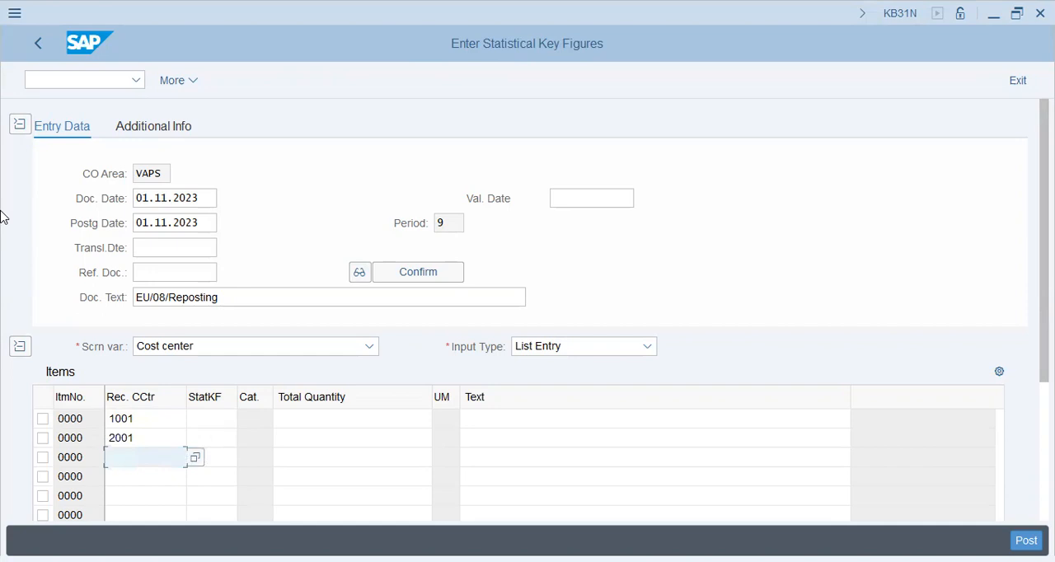
Enter receiver cost center 2001 in the third item row
type("2000")
key("Tab")
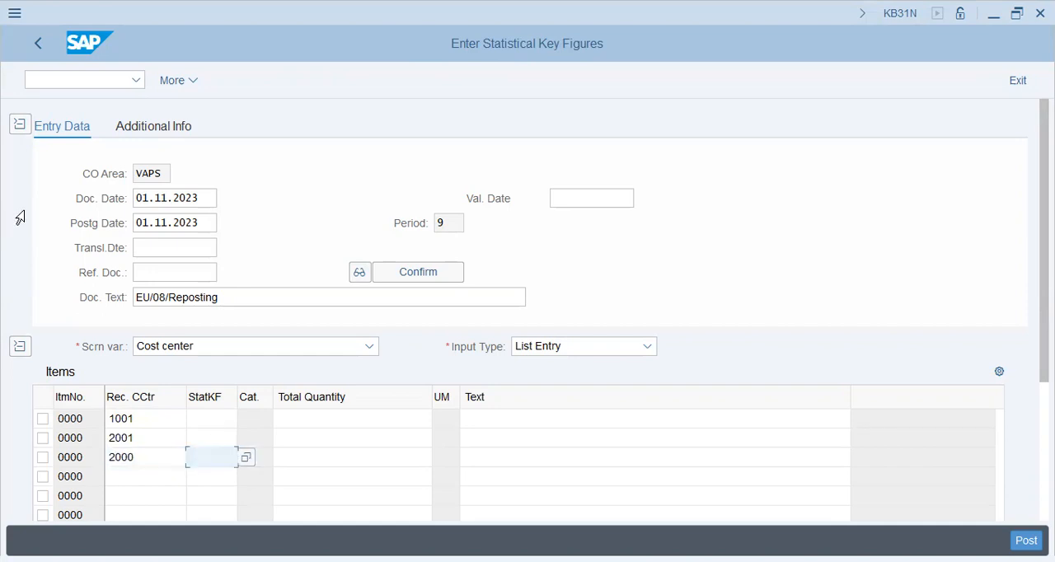
key("shift+Tab")
key("End")
key("shift+Left")
type("1")
key("Tab")
Assign statistical key figure EU to all three item rows
key("Up")
key("Up")
type("eu")
key("Down")
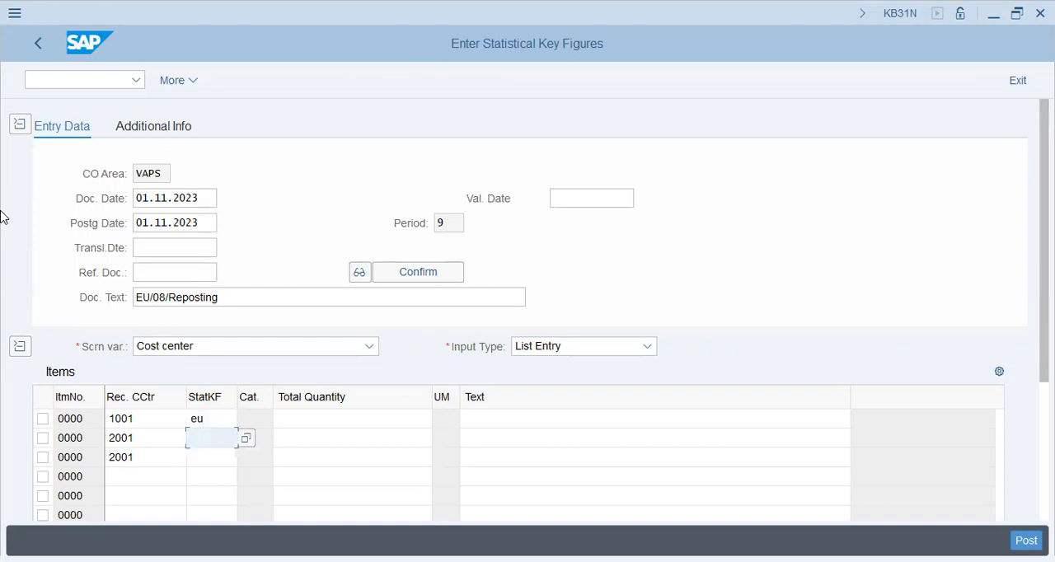
type("eu")
key("Down")
type("eu")
key("Tab")
Enter total quantities of 750, 250, and 200 for the three items in row order
key("Up")
key("Up")
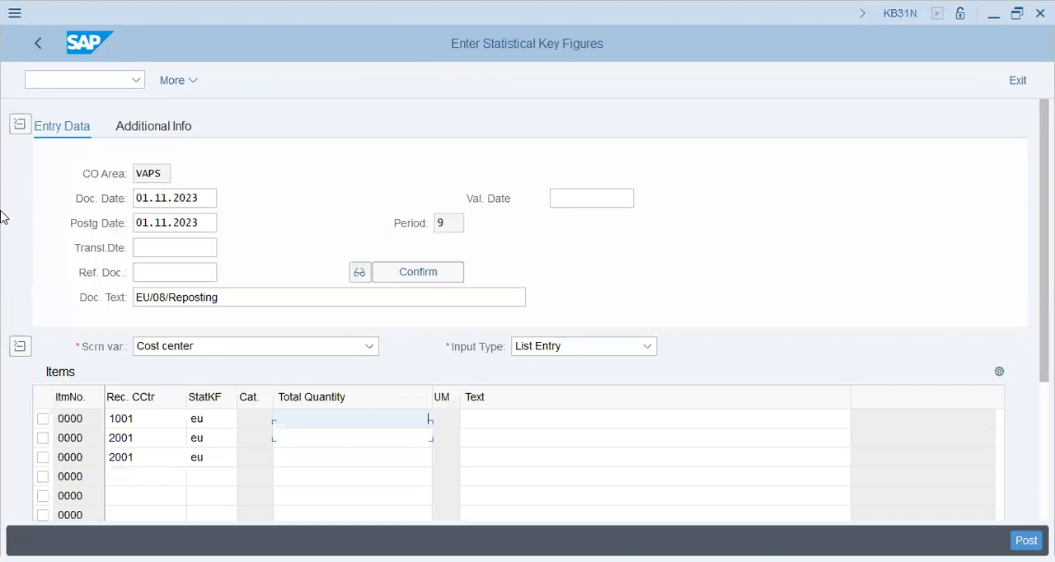
type("750")
key("Down")
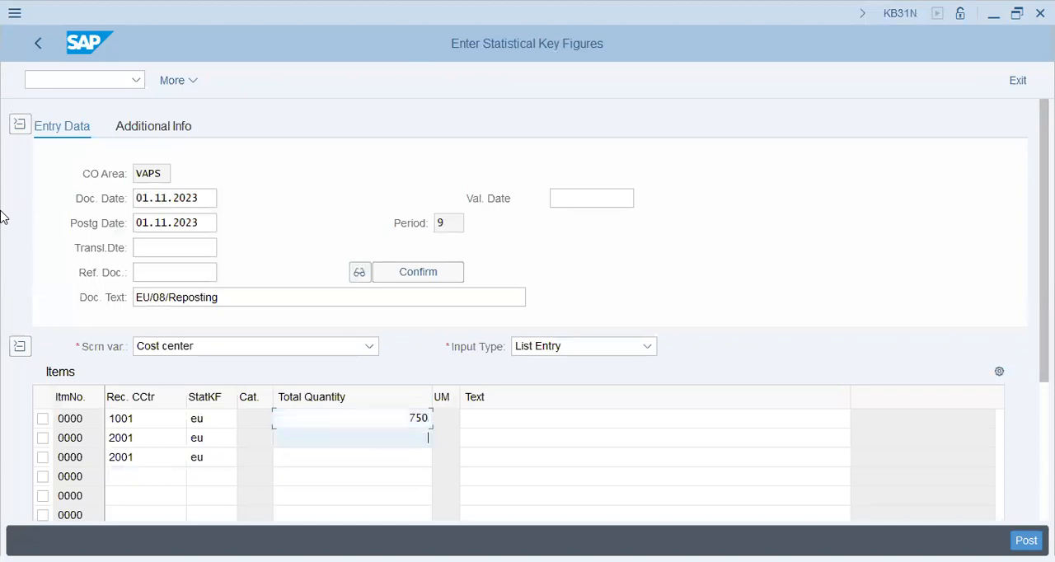
type("250")
key("Down")
type("200")
key("Tab")
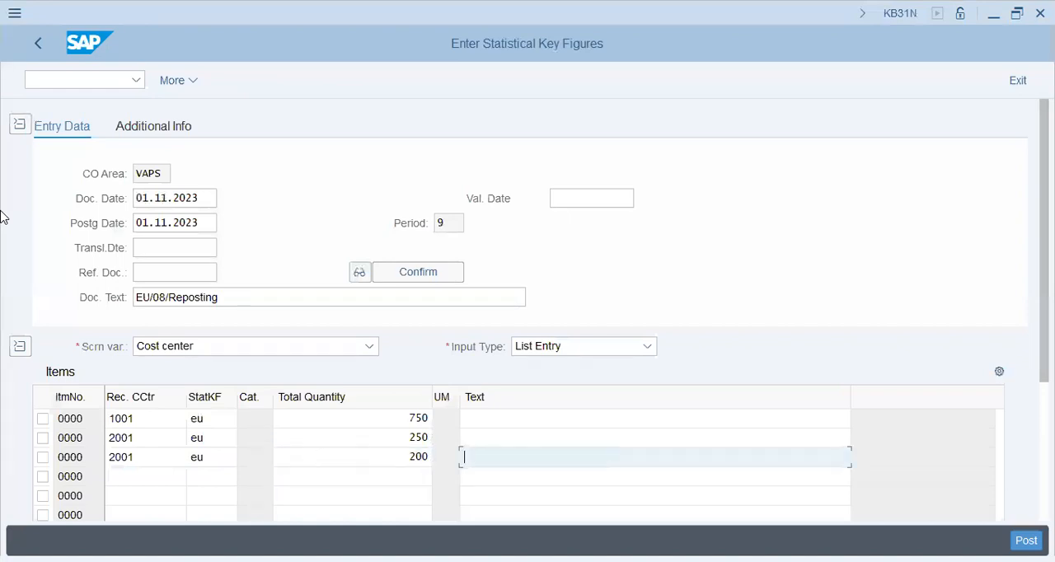
Set the third item's total quantity to 2000, review the items, and post the key figure document
key("shift+Tab")
type("2000")
key("Return")
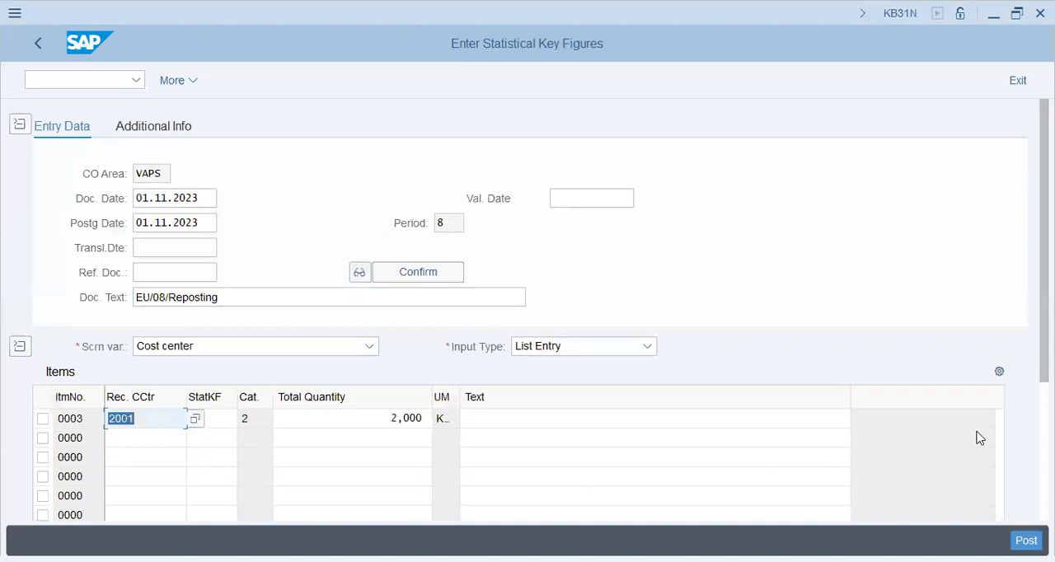
left_click(999, 416)
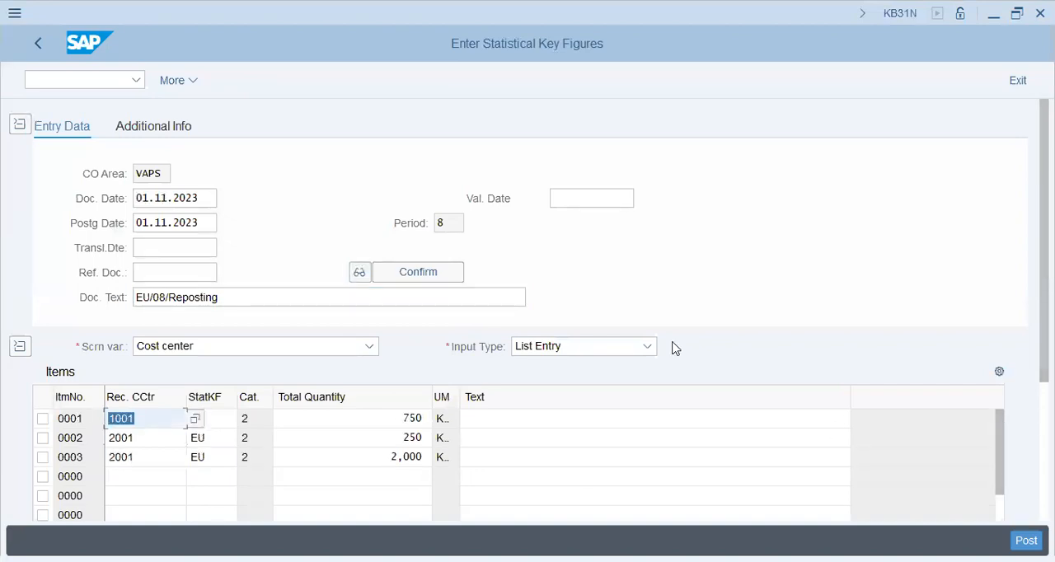
key("ctrl+s")
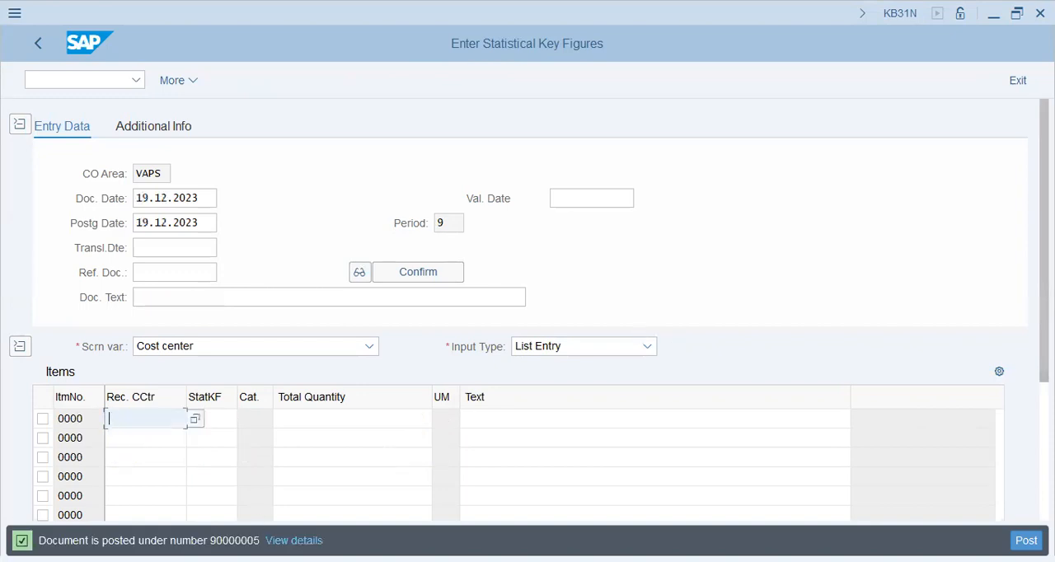
Read the detailed explanation of the document posting message, including its message number and procedure, and close it
double_click(235, 541)
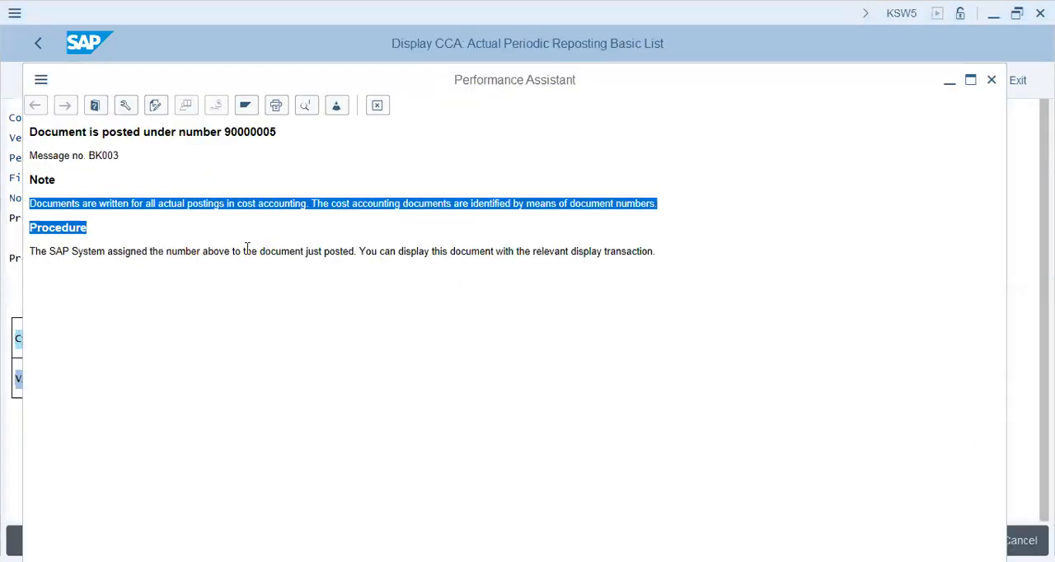
left_click_drag(247, 250, 29, 251)
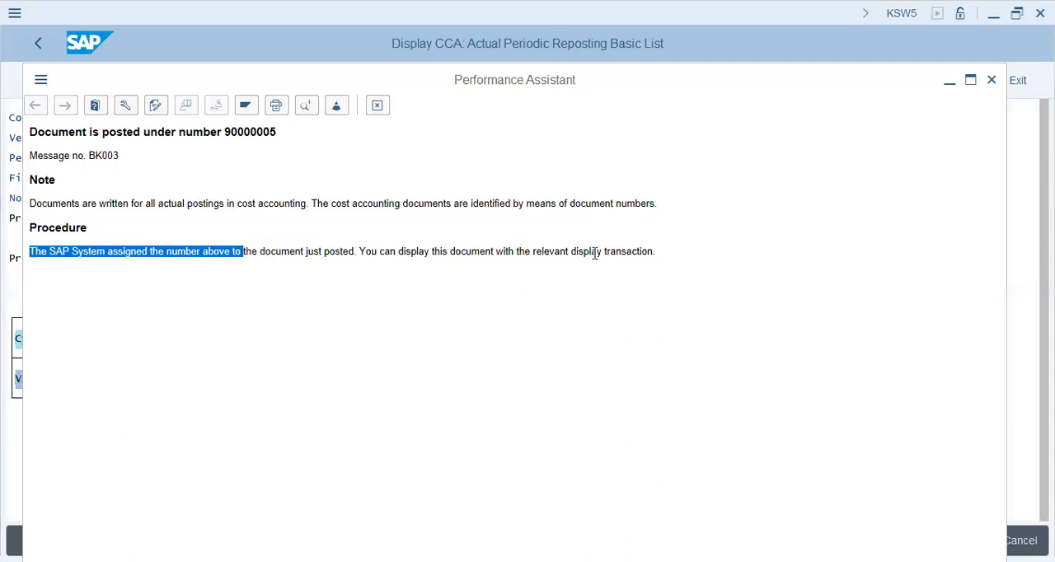
left_click_drag(101, 132, 322, 132)
left_click(216, 172)
left_click_drag(89, 155, 148, 155)
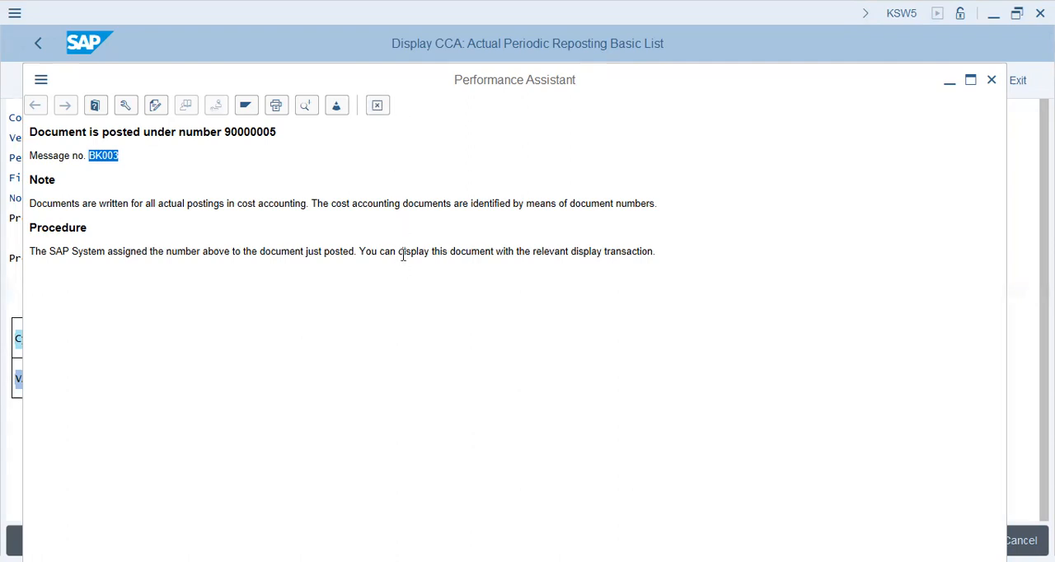
key("Escape")
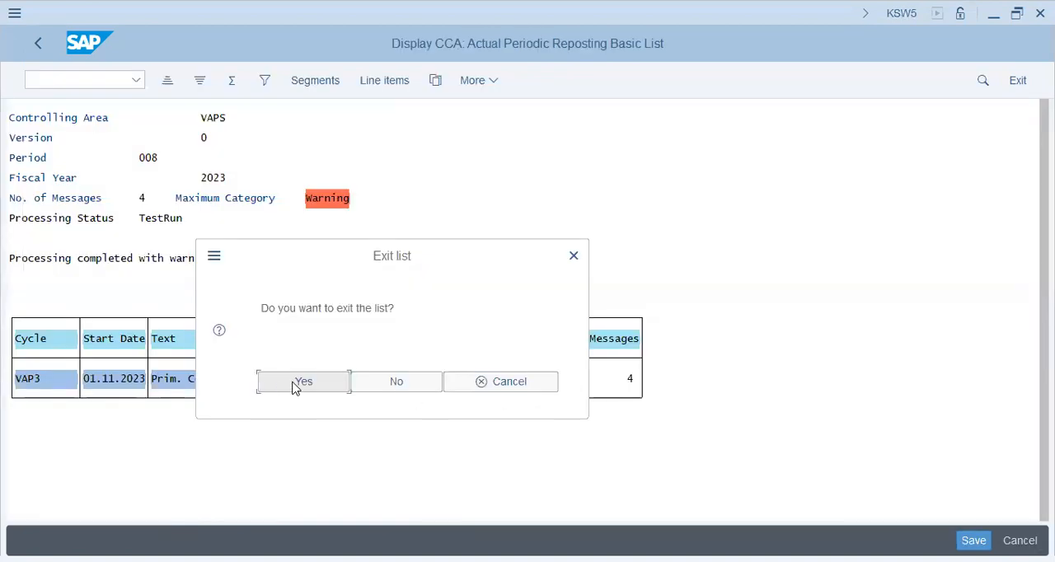
Return to the KSW5 session and examine the reposting line items' totals, amounts, and partner cost centers
left_click(294, 388)
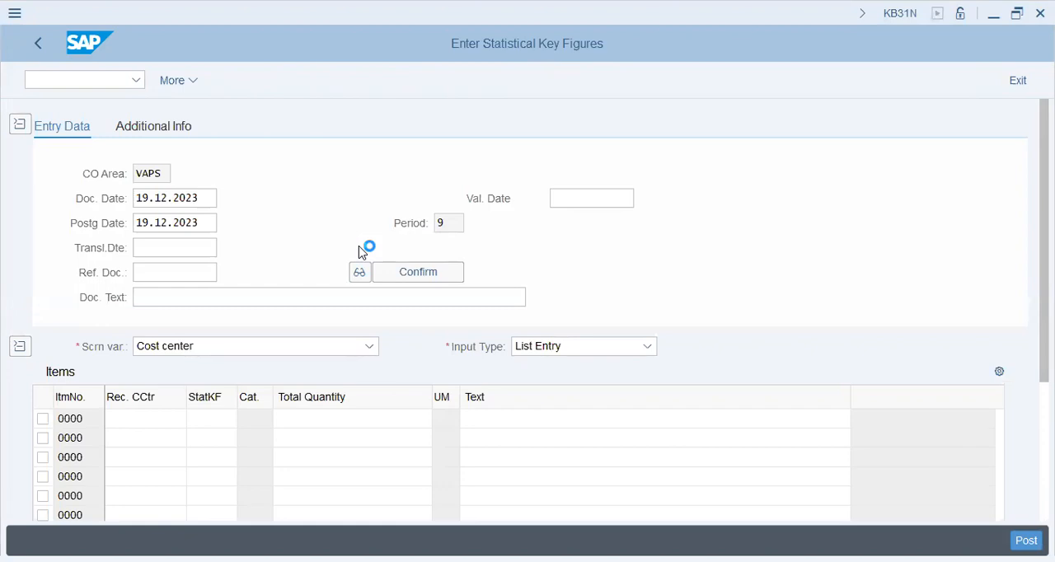
key("alt+Tab")
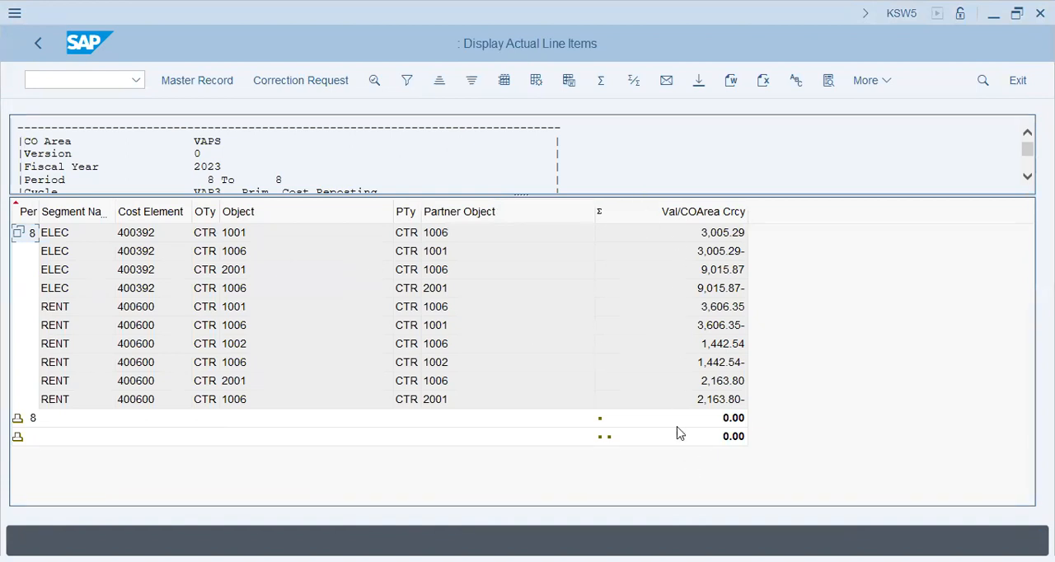
left_click(736, 437)
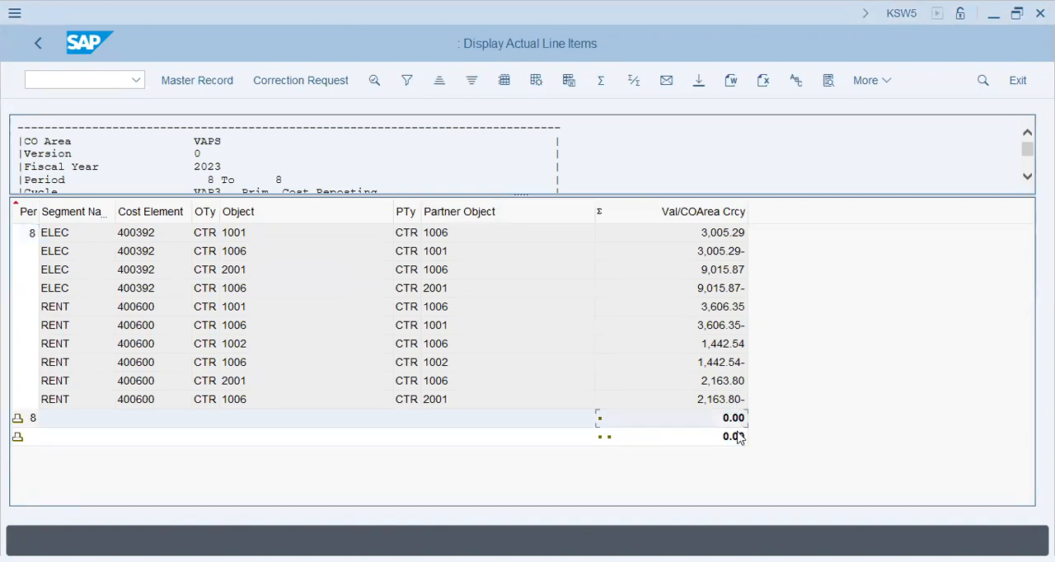
left_click(736, 419)
left_click(736, 237)
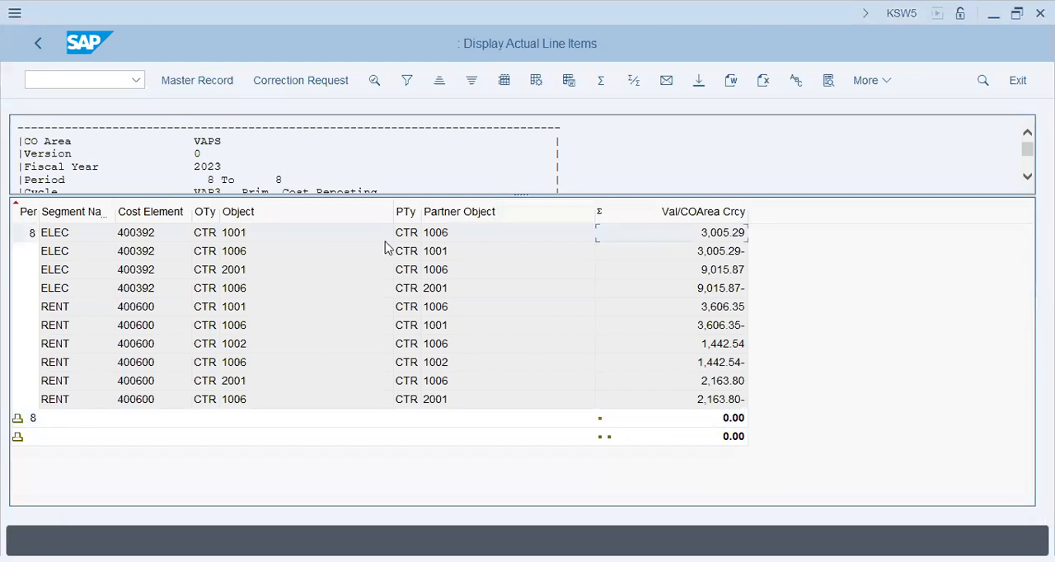
left_click(438, 253)
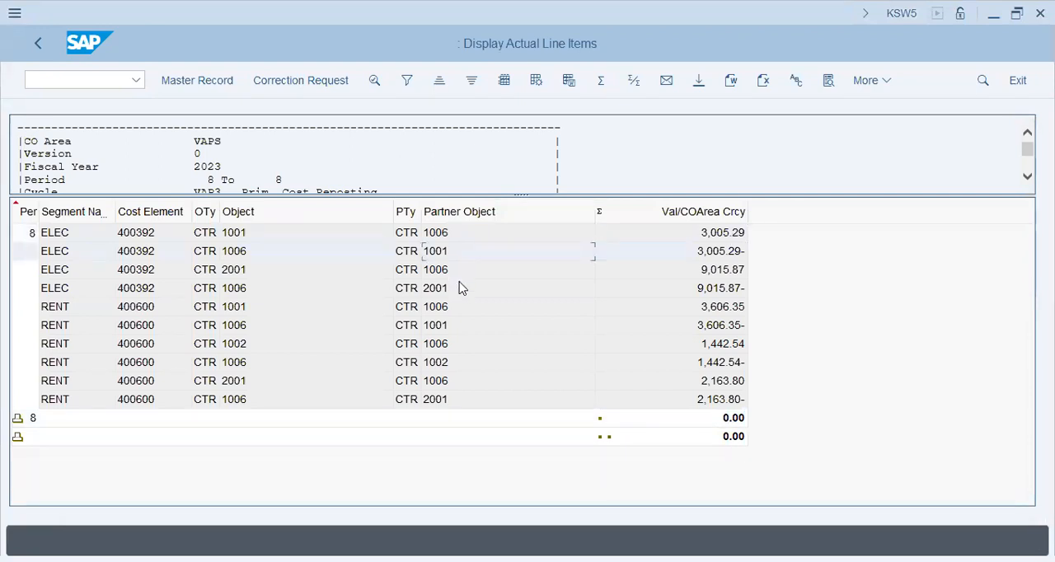
left_click(459, 290)
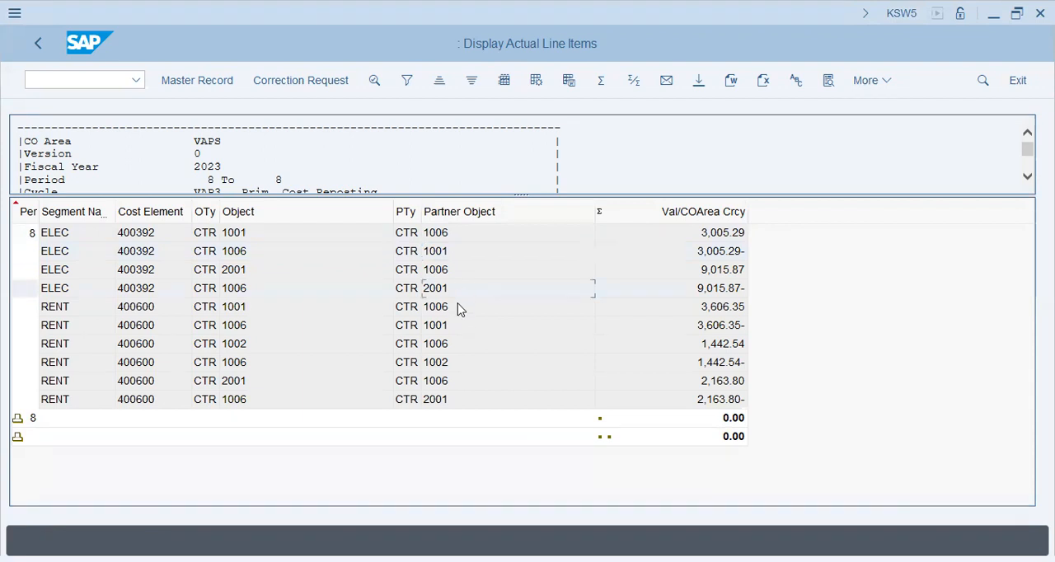
Examine the partner cost centers and the cost elements of the ELEC and RENT reposting line items
left_click(462, 365)
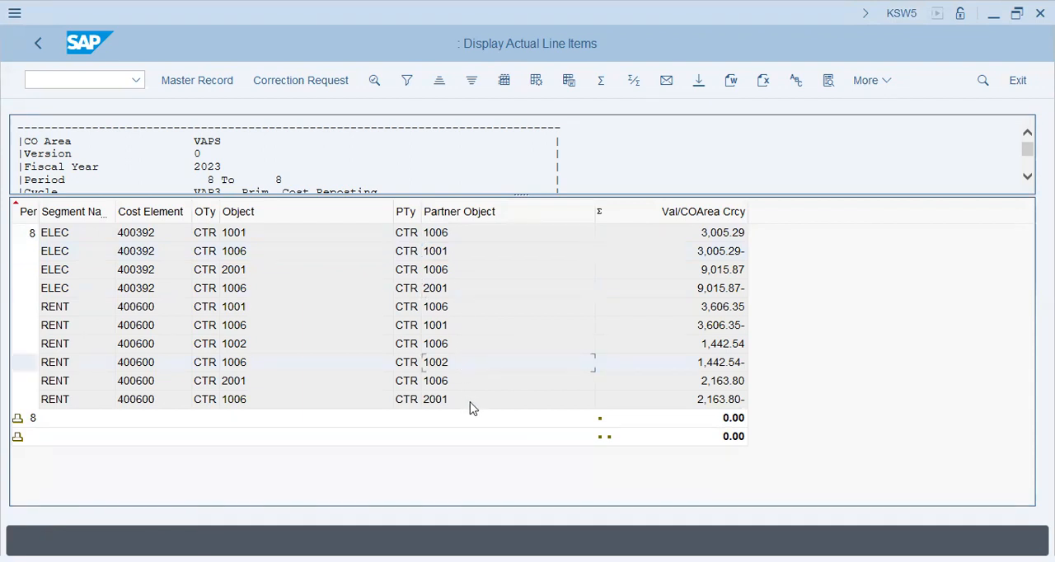
left_click(137, 400)
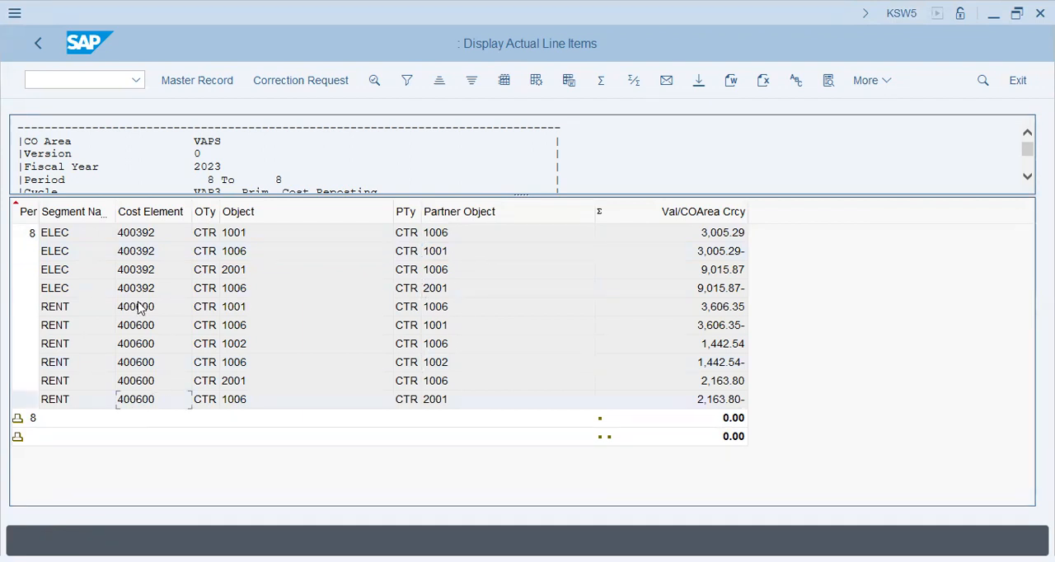
left_click(155, 270)
left_click(161, 290)
left_click(163, 325)
left_click(148, 367)
left_click(146, 400)
Exit the line item and test-run lists, and execute cycle VAP3 for period 8 with Test Run switched off
left_click(38, 45)
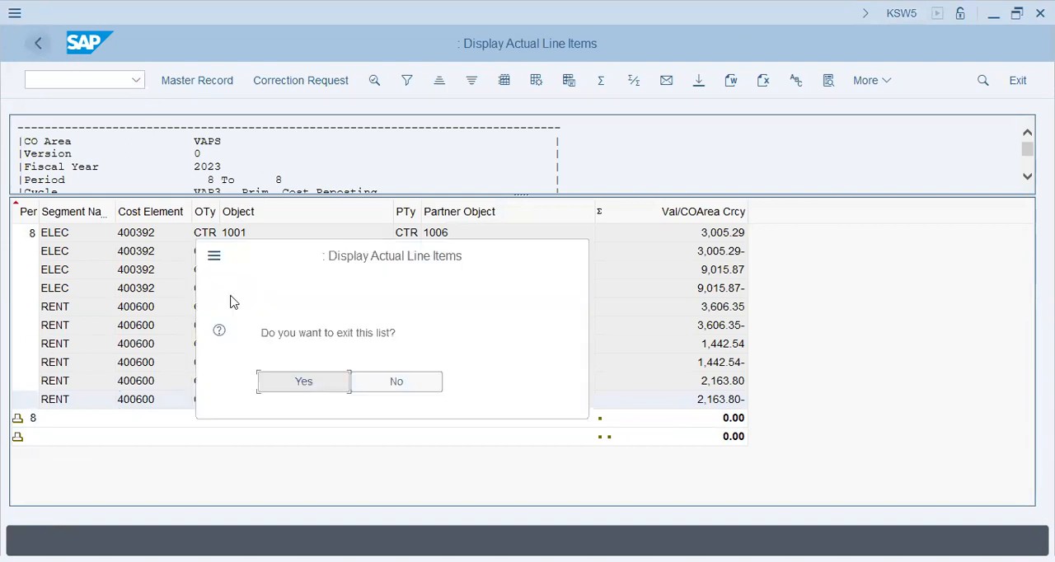
left_click(305, 383)
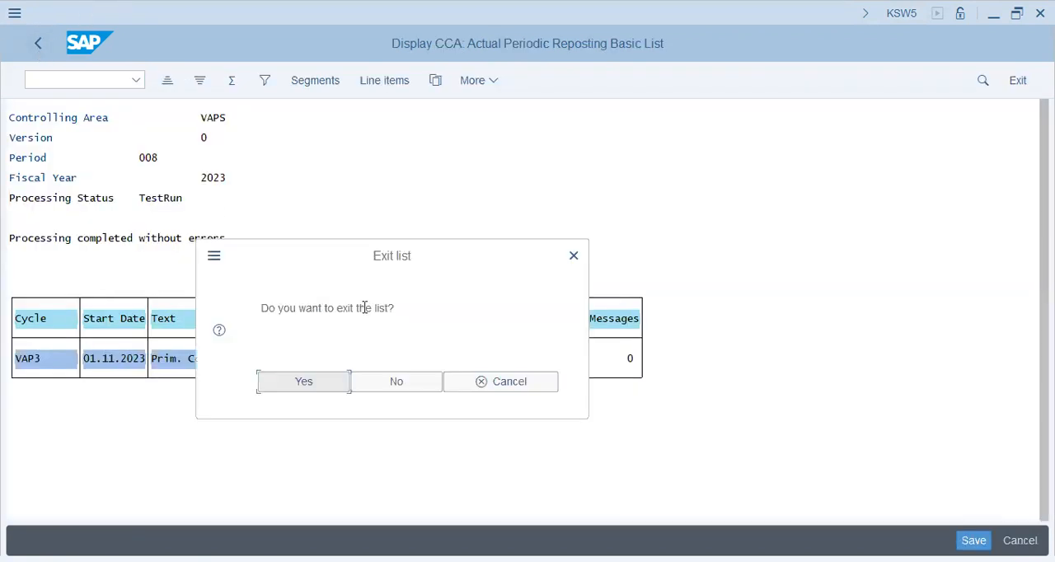
left_click(325, 380)
left_click(58, 297)
left_click(1018, 541)
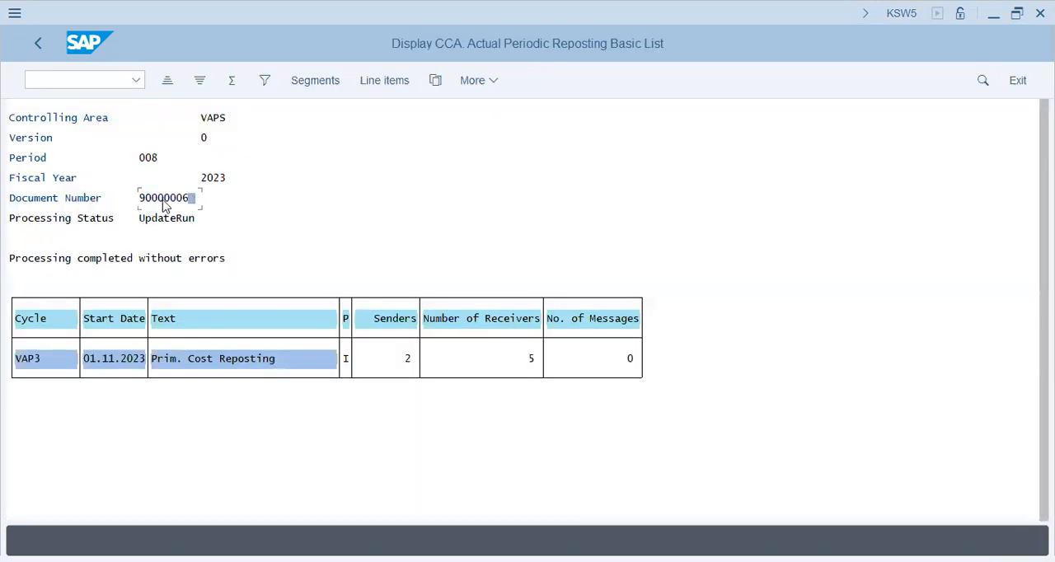
Check the posted document number in the results list, leave the list, and display the cycle's documents and simulations
left_click(188, 201)
left_click(42, 46)
left_click(291, 377)
left_click(428, 180)
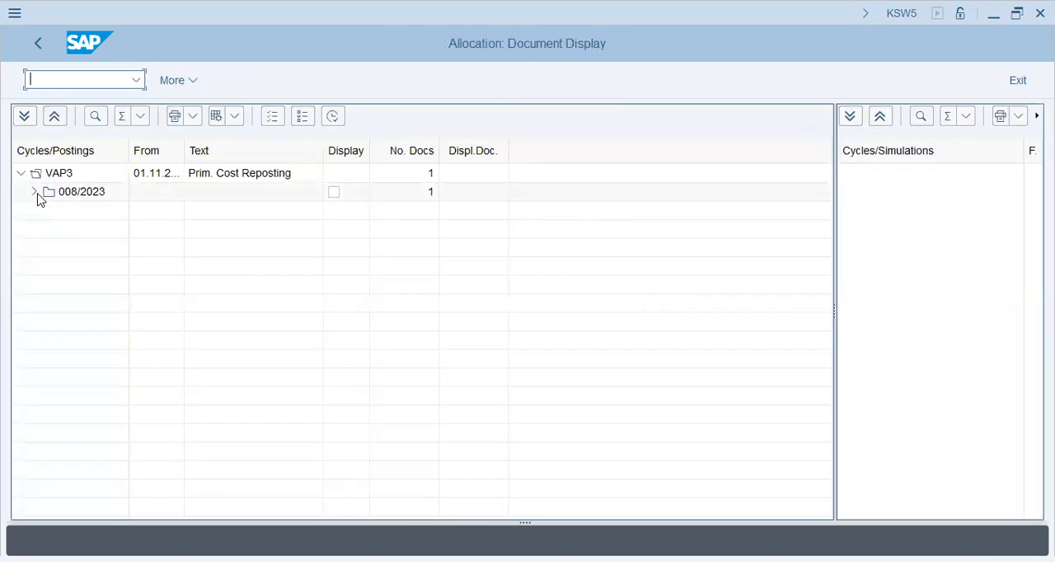
Expand period 008/2023 under VAP3 and display its posting's Controlling Document from the accounting documents
left_click(30, 195)
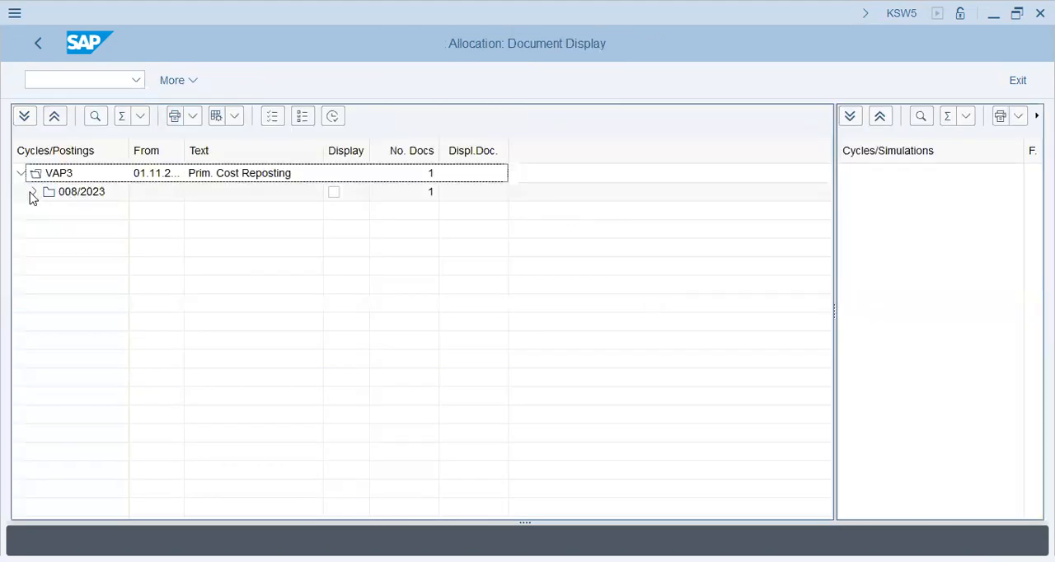
left_click(125, 212)
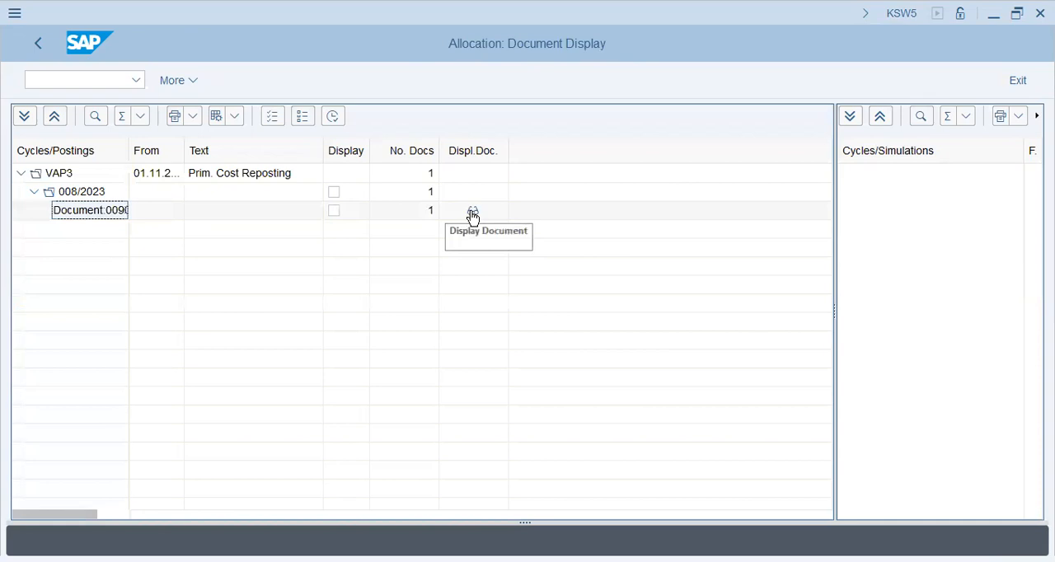
left_click(472, 214)
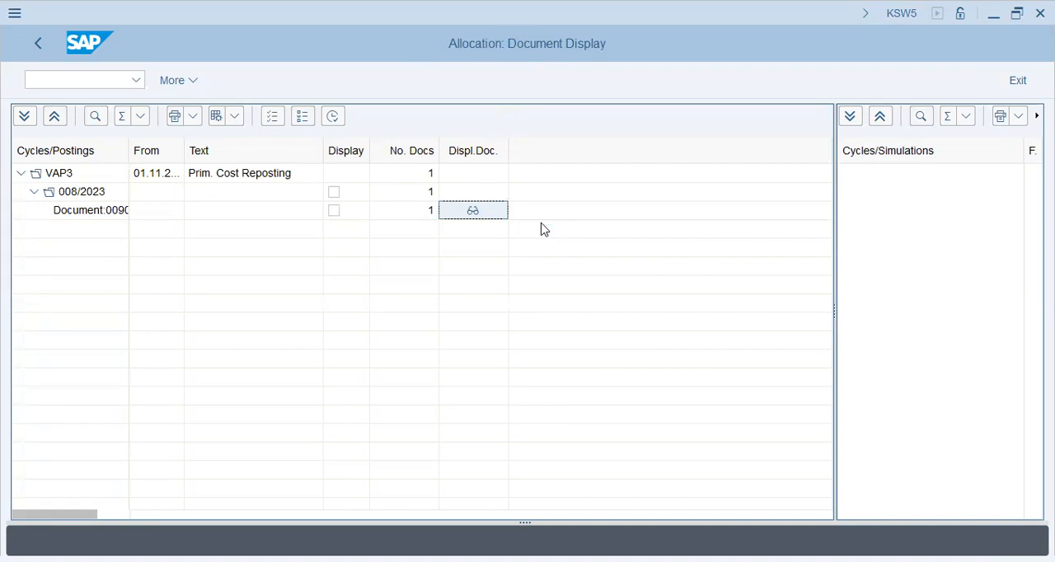
left_click(155, 263)
double_click(154, 268)
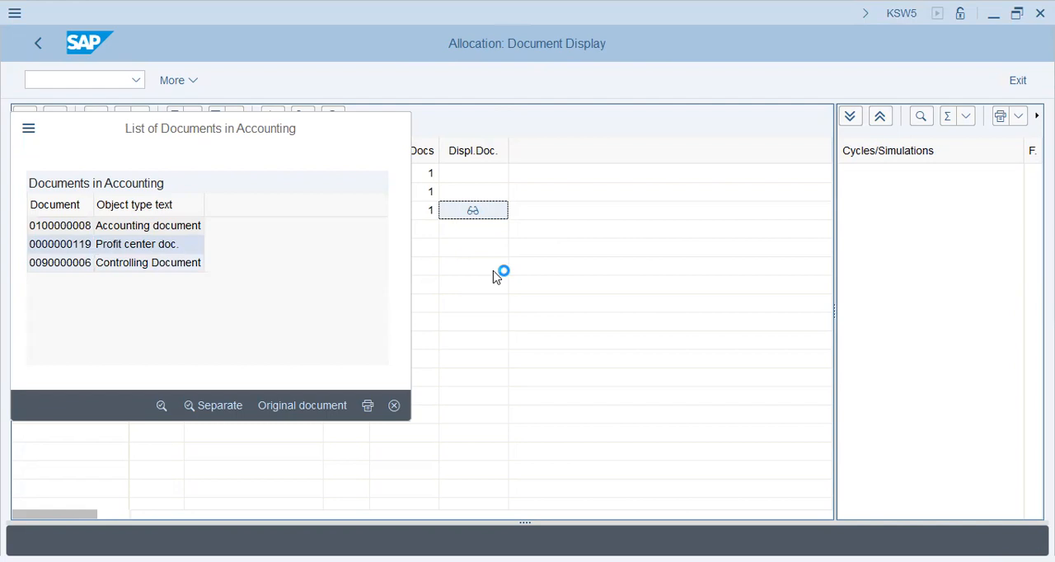
Expand the cost document's line items and look at the available layouts, closing the selection without changing the layout
left_click(21, 258)
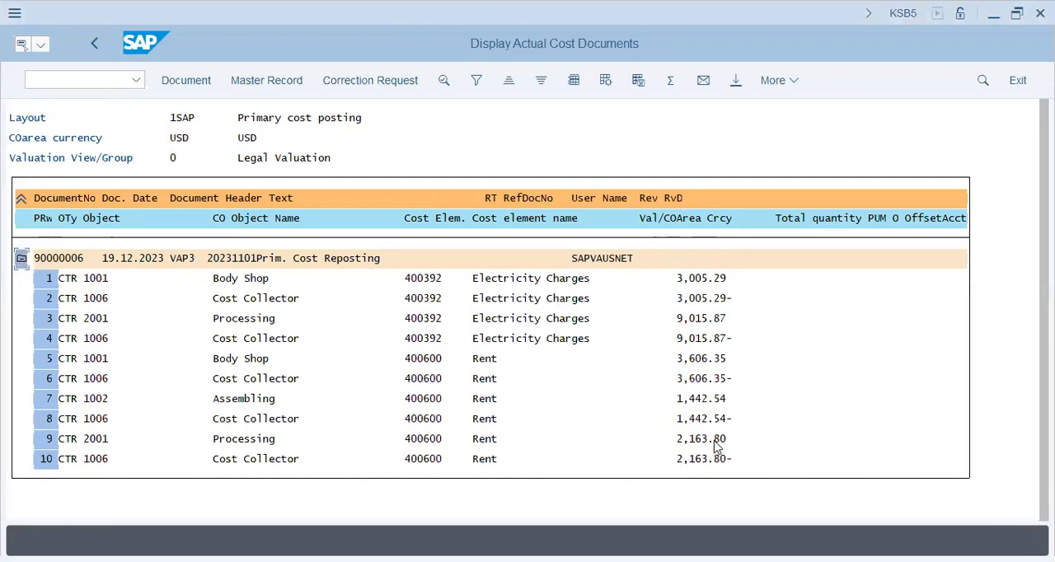
left_click(606, 80)
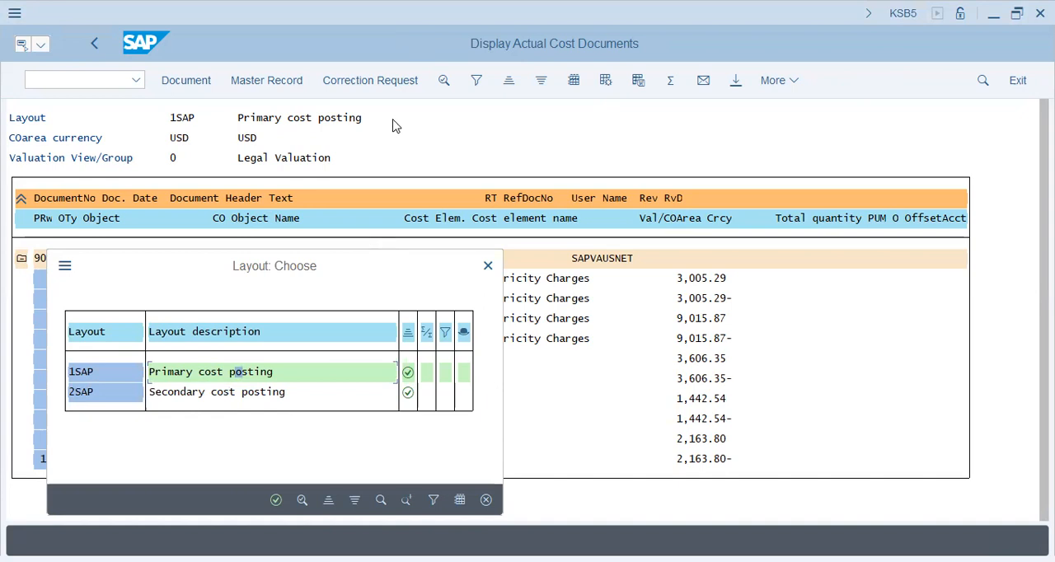
left_click(487, 266)
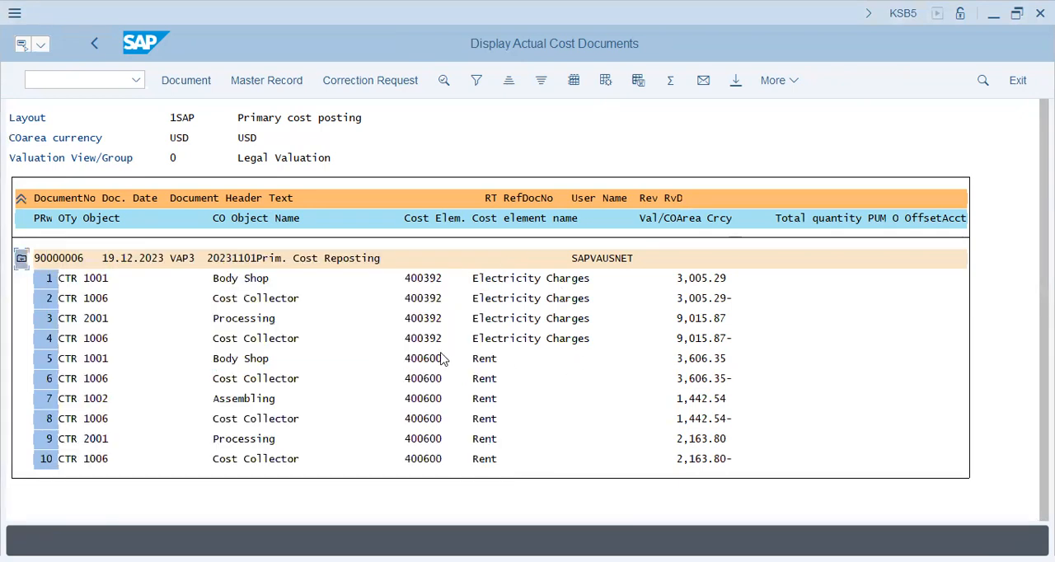
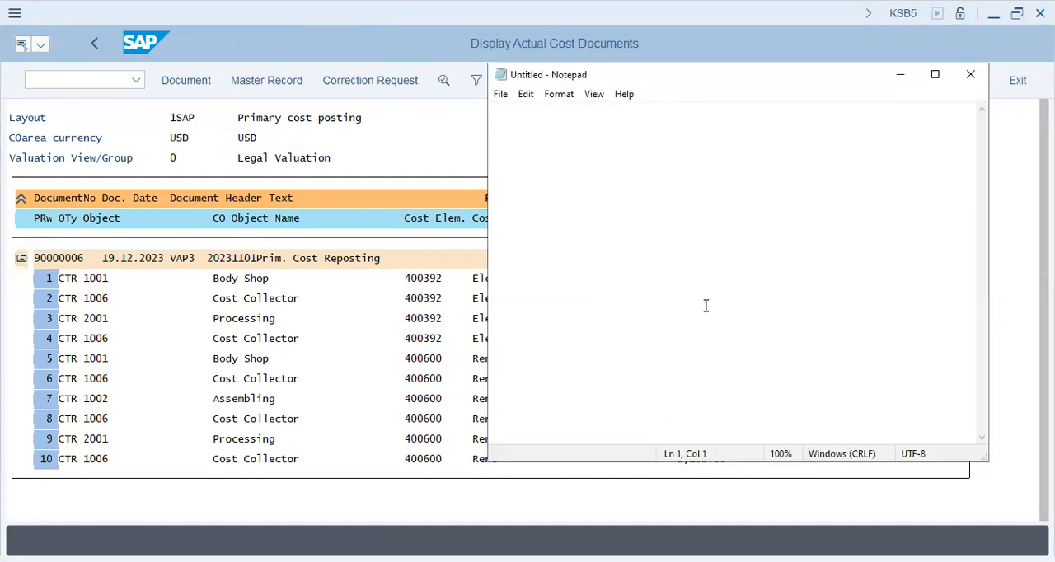
Write the heading "3 - Main Concepts - Activities" in the blank Notepad document
type("e3")
key("BackSpace")
key("BackSpace")
type("3")
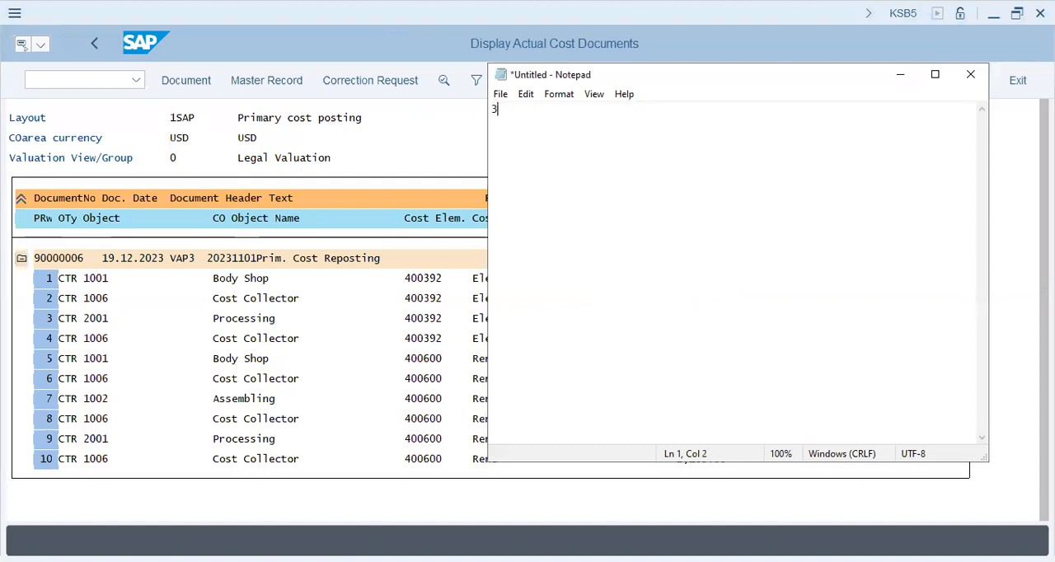
type(" - Main Elem")
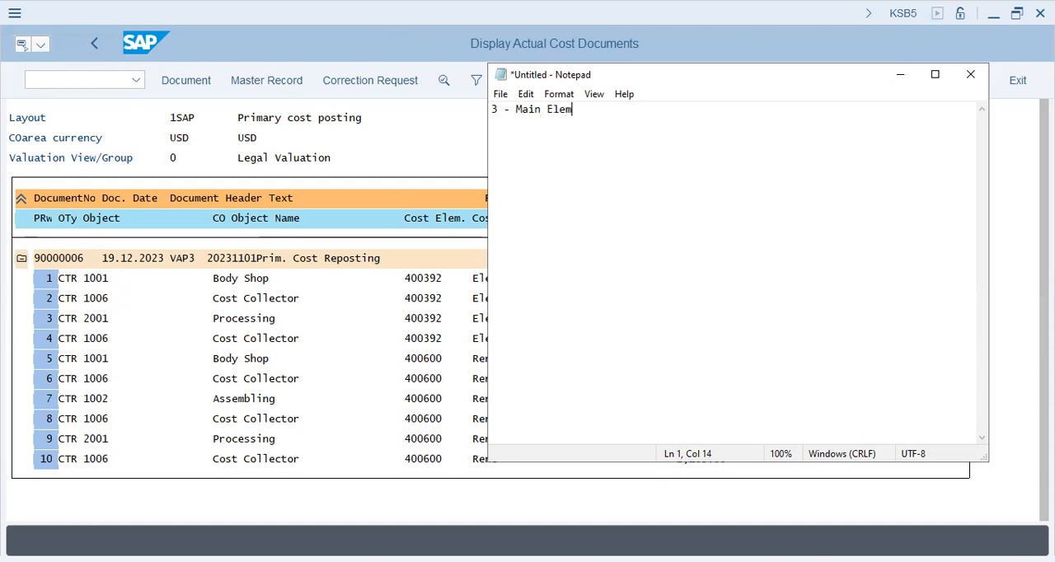
key("BackSpace")
key("BackSpace")
key("BackSpace")
key("BackSpace")
type("Concepts - Activities")
key("Return")
key("Return")
Add the indented item "> Primary Cost Reposting" below the heading, leaving blank lines between them
key("Tab")
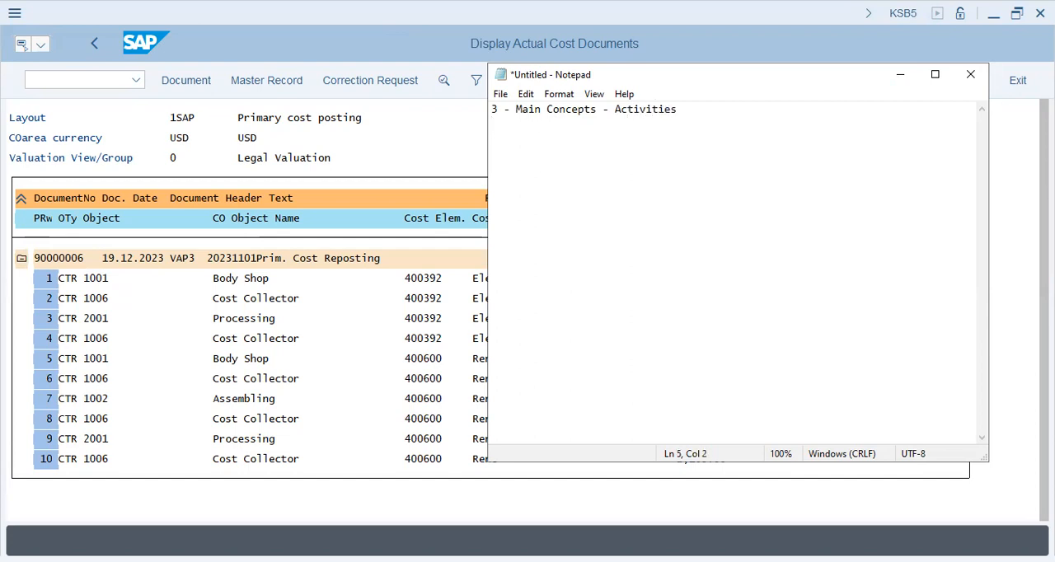
type("> Primary Cost Repst")
key("BackSpace")
key("BackSpace")
type("osting ")
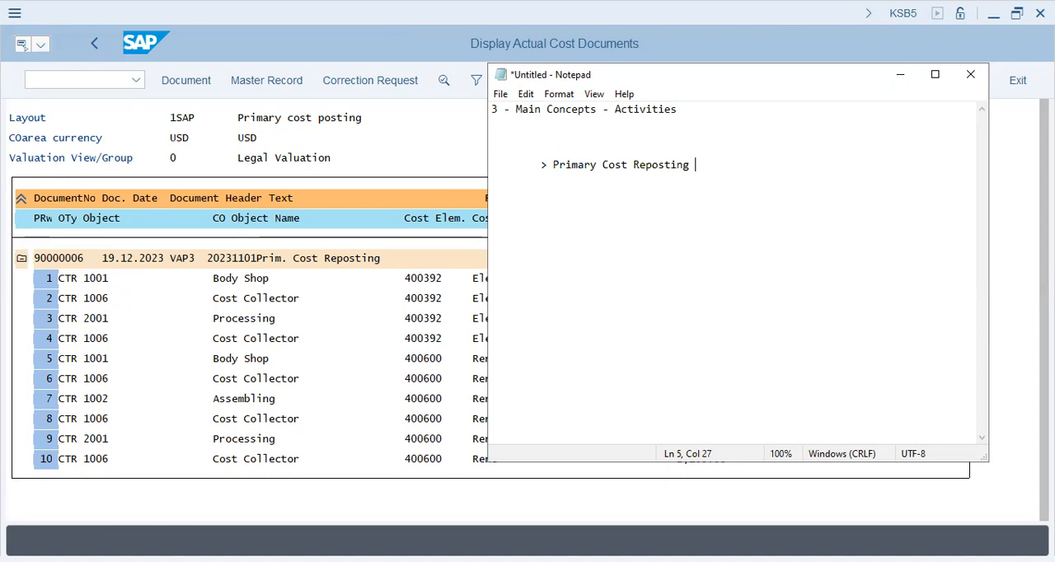
type("...")
Extend the Primary Cost Reposting item with "- Distribution, Reposting"
key("BackSpace")
key("BackSpace")
key("BackSpace")
type("- Distribution, ")
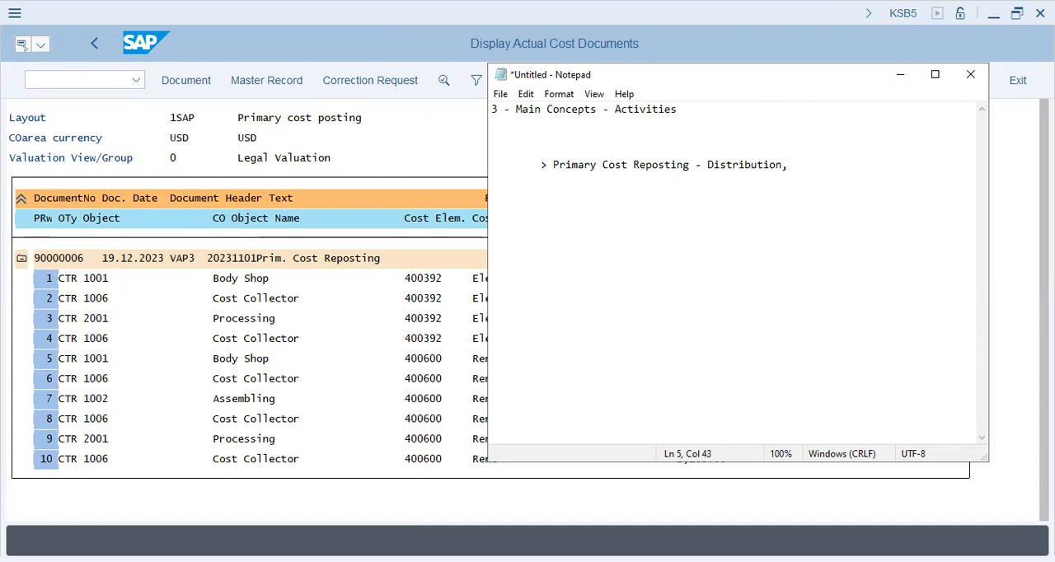
type("Repoting")
key("Return")
key("Tab")
key("BackSpace")
key("BackSpace")
key("BackSpace")
key("BackSpace")
key("BackSpace")
key("BackSpace")
type("sting")
Leave several blank lines and add the indented item "> COPA - Controlling, Profitability Analysis"
key("Return")
key("Tab")
type(">")
key("Return")
key("Tab")
key("BackSpace")
key("BackSpace")
key("BackSpace")
key("Return")
key("Return")
key("Return")
key("Return")
key("Return")
key("Return")
key("Tab")
type("> COPA - ")
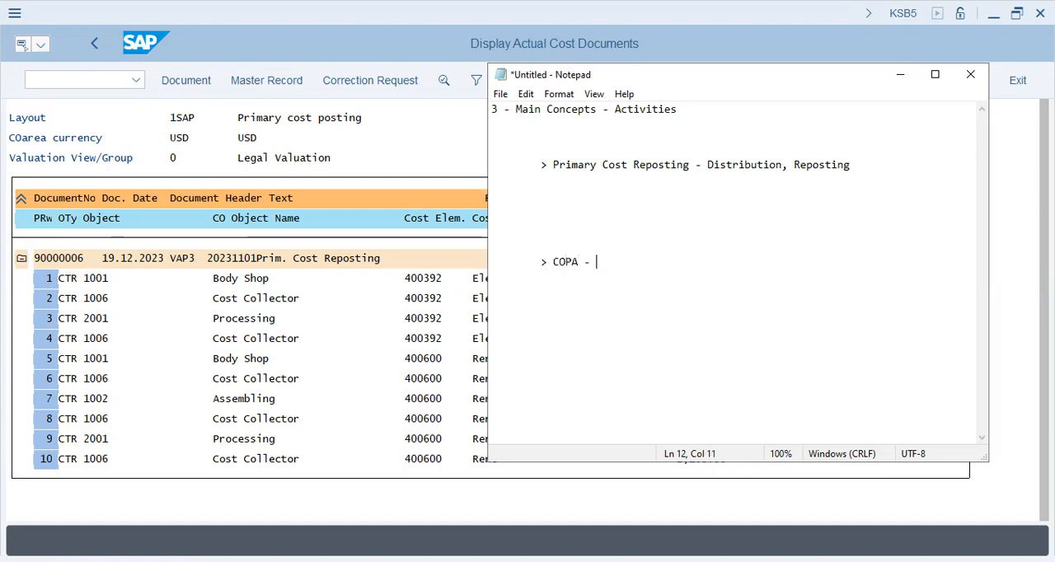
type("Controlling, Profit")
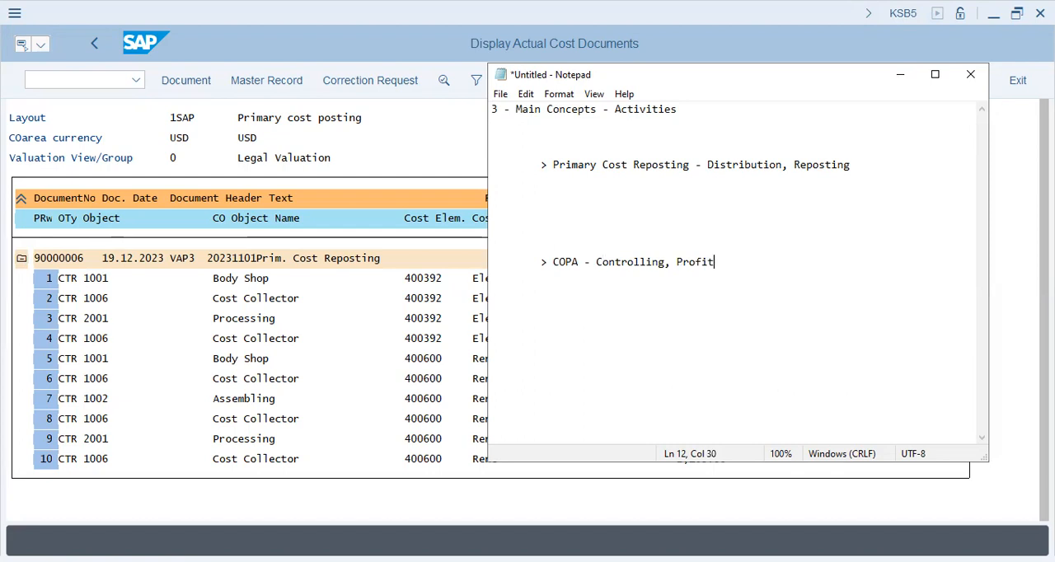
type("ability Analysis")
Add the further indented lines "FI-CO-SD" and "SD ----" under the COPA item
key("Return")
key("Tab")
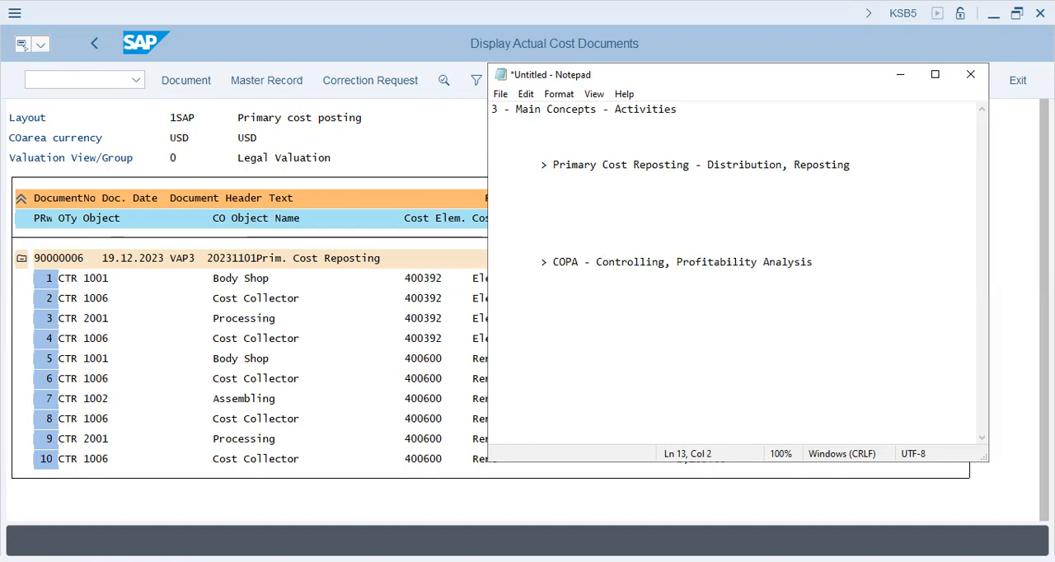
type("FI-M")
key("BackSpace")
type("CO-SD")
key("Return")
key("Tab")
key("Tab")
type("SD ----")
Add "Characteristic values" one indentation level below the "SD ----" line
key("Return")
key("Tab")
key("Tab")
key("Tab")
type("Value")
key("BackSpace")
key("BackSpace")
key("BackSpace")
key("BackSpace")
key("BackSpace")
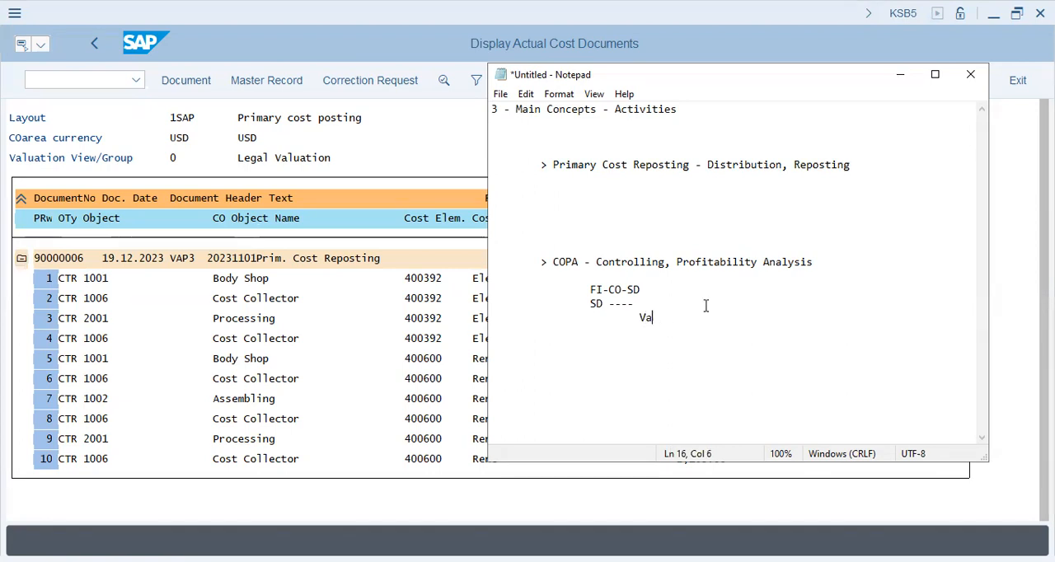
type("Characteristic vla")
key("BackSpace")
Leave a blank line under Value Segments and add the deeper indented item "> Sales"
key("BackSpace")
type("alues")
Add "Value Segments" at the same indentation below Characteristic values
key("Return")
key("Tab")
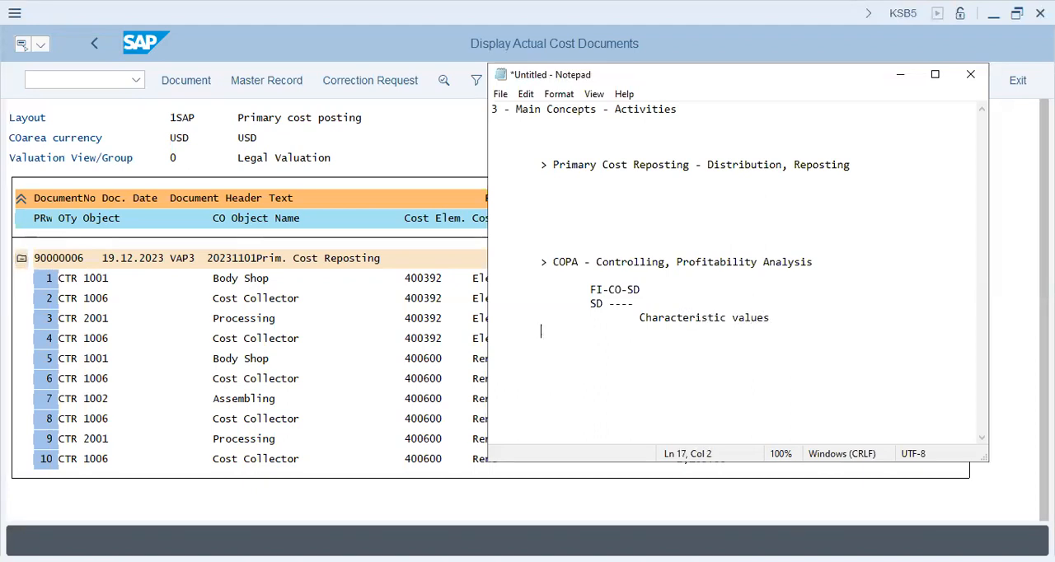
key("Tab")
type("Value Segments")
key("Return")
key("Tab")
key("BackSpace")
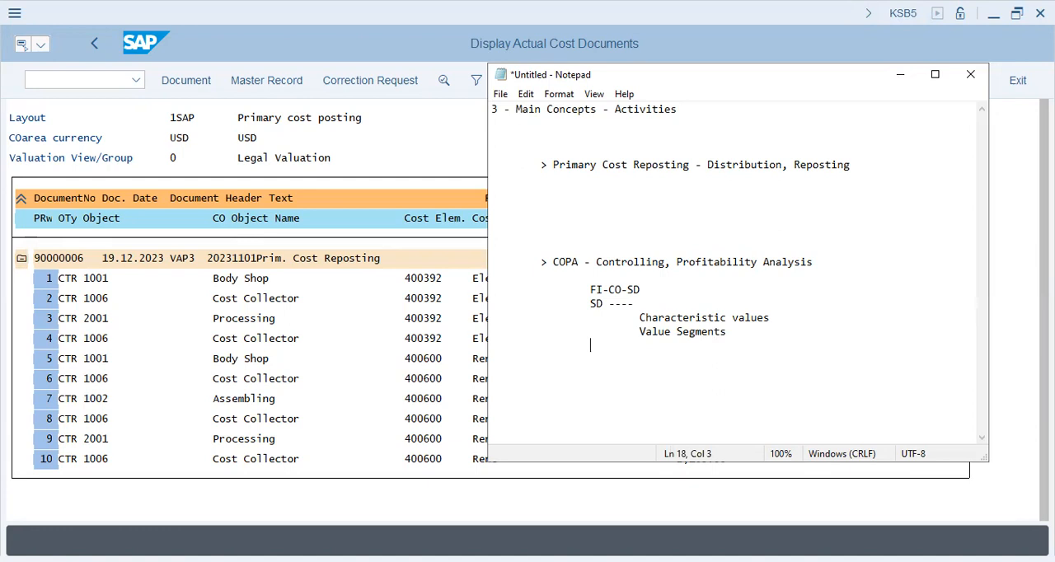
key("Up")
key("Up")
key("Down")
key("Down")
key("Up")
key("Up")
key("Down")
key("Down")
key("Down")
type(">")
type("Sales")
Add the item "> COS" directly below Sales at the same indentation
key("Return")
key("Tab")
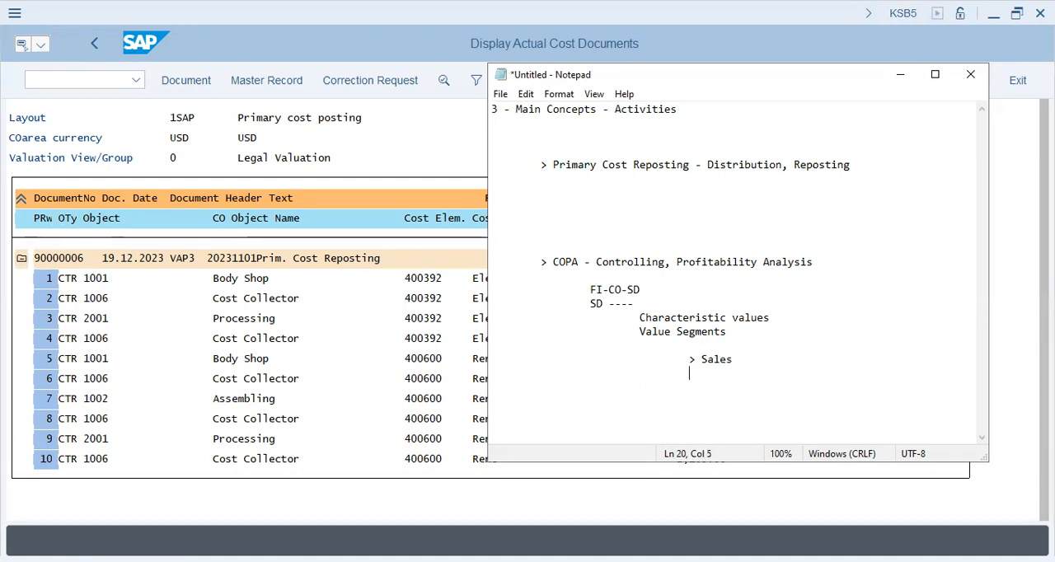
type("> Cost")
key("BackSpace")
Add a deeper indented item under COS reading "> Freight, Commission, shipping,"
key("BackSpace")
key("BackSpace")
type("OS")
key("Return")
key("Tab")
key("Tab")
key("Tab")
key("Tab")
key("Tab")
type("> fREIG")
key("BackSpace")
key("BackSpace")
key("BackSpace")
key("BackSpace")
key("BackSpace")
type("Freight, Co")
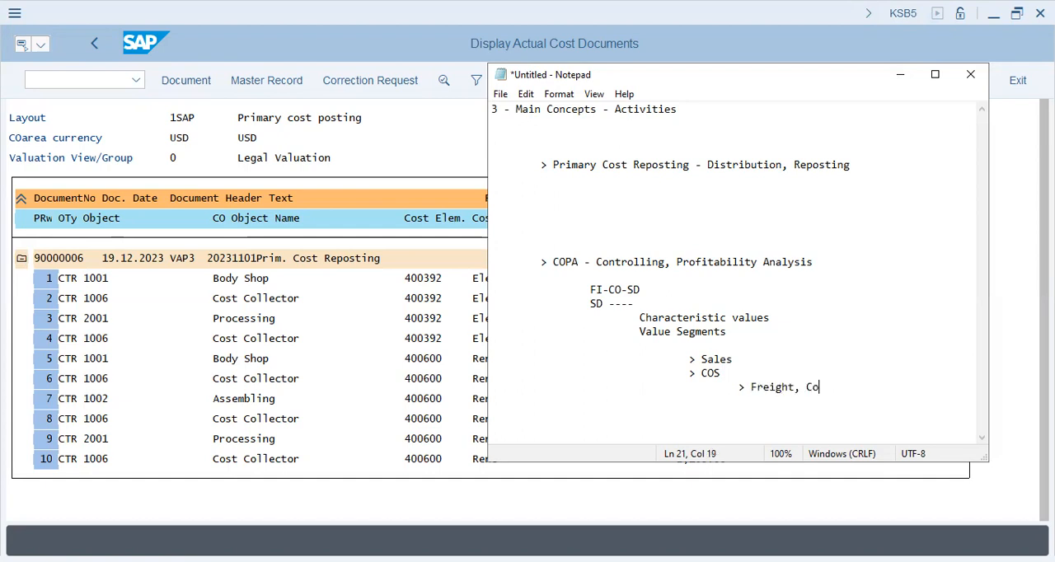
type("mmission,")
key("BackSpace")
type(", shipping, ")
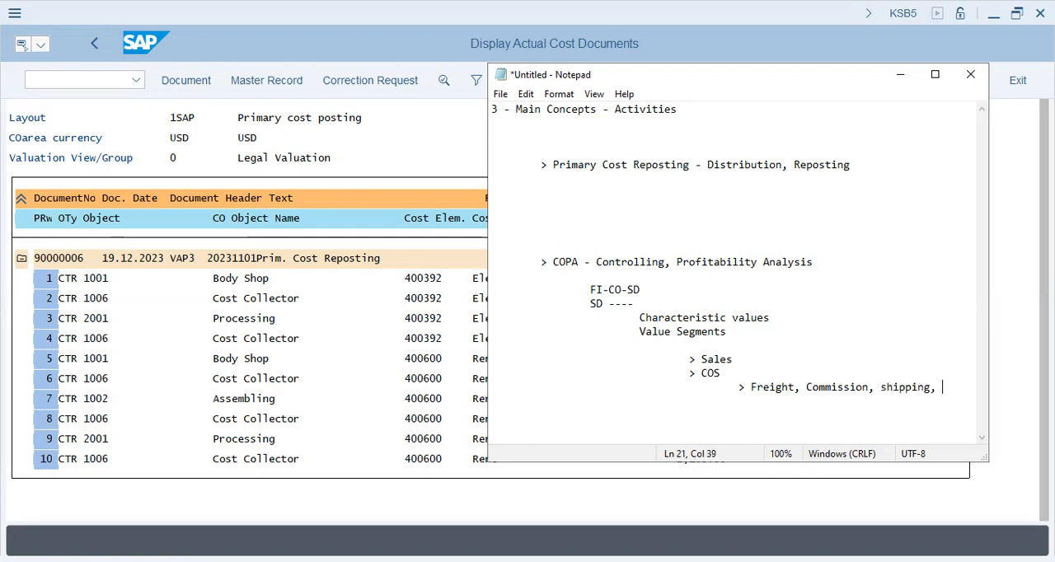
type("Delivery, Insurance, ...")
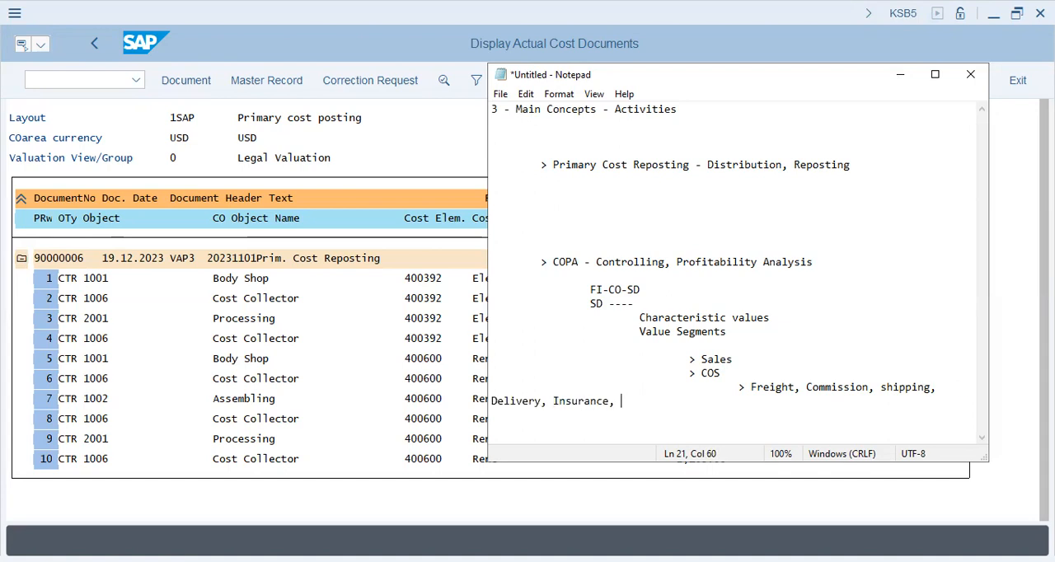
Continue the list of COS components with "Delivery, Insurance, ...,"
type(",")
Leave a blank line and add "> Product Costing" at the same indentation as the COPA item
key("Return")
key("Tab")
key("Tab")
key("Tab")
key("BackSpace")
key("BackSpace")
key("Return")
key("Tab")
type("> Product Costing")
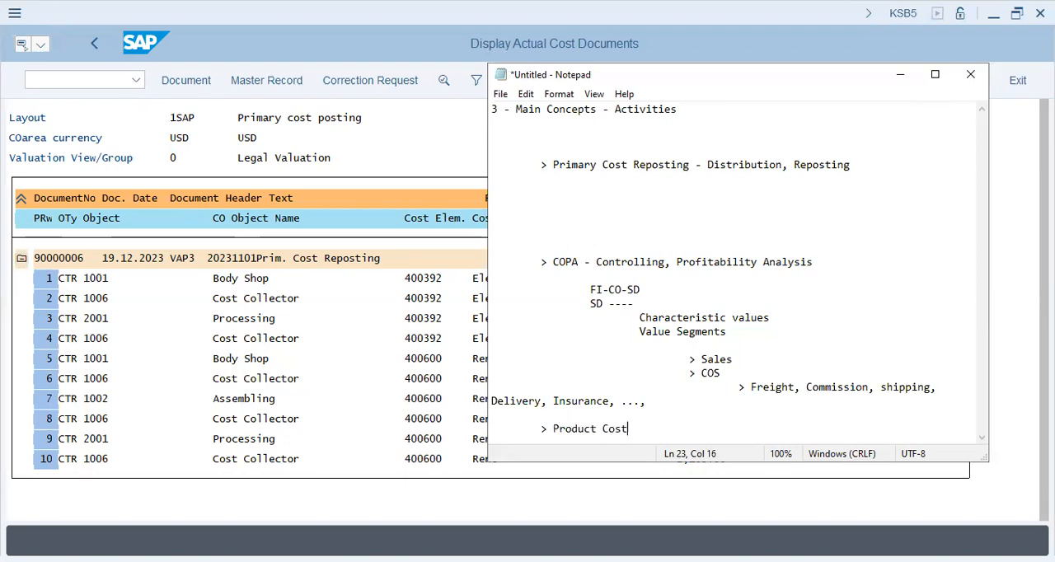
Add the indented line "Production Versions" under Product Costing
key("Return")
key("Tab")
key("Tab")
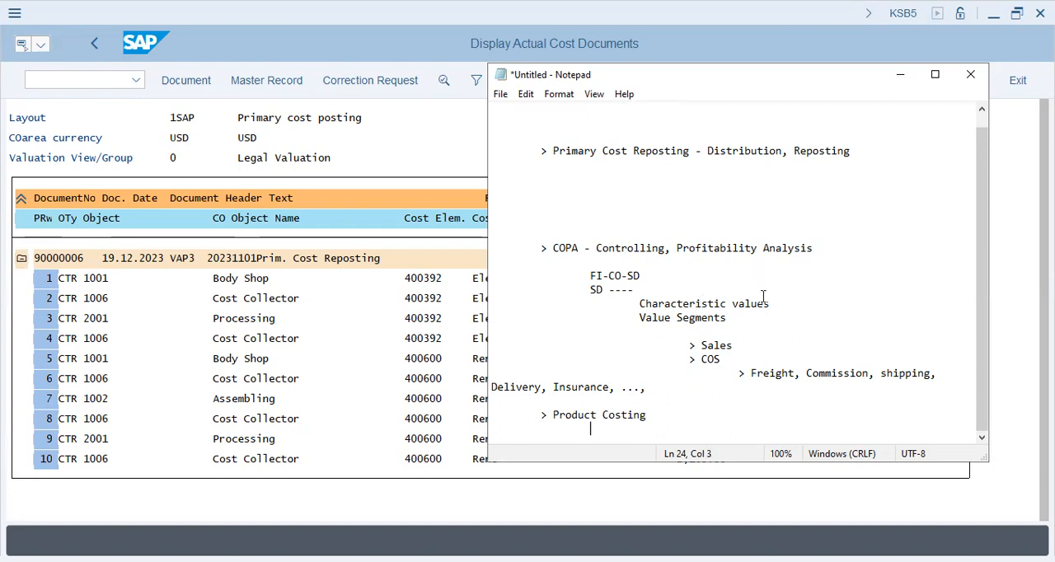
type("Production Versions")
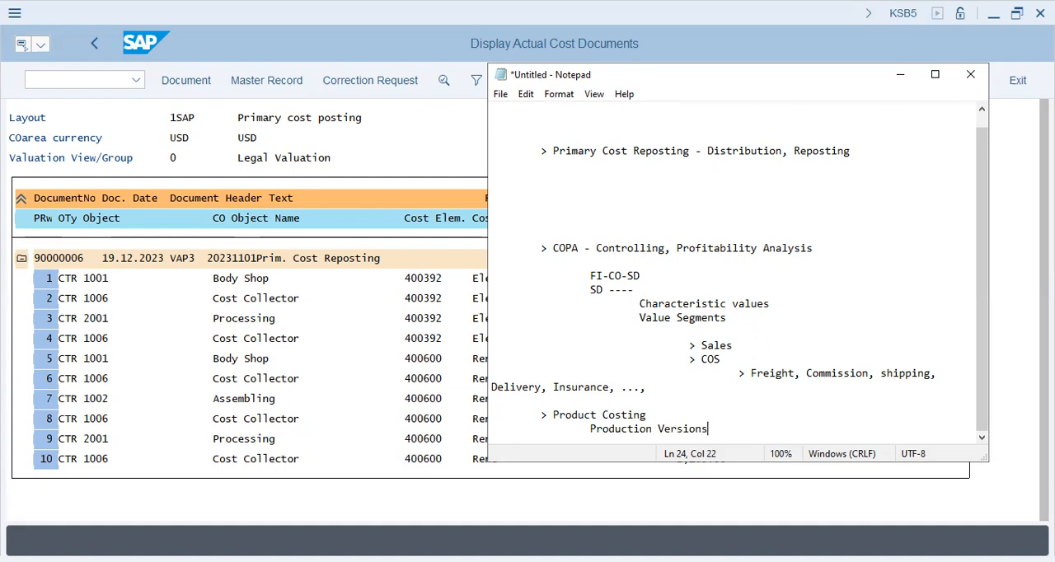
Add the line "Product Cost Collectors - Prod.Order, Sales Ord, Repetitive Cost Collector" below Production Versions and start a new indented line
key("Return")
key("Tab")
key("Tab")
type("Product Cos")
type("t Col")
type("lection")
key("BackSpace")
key("BackSpace")
key("BackSpace")
type("ors - Prod.Order, Sales Ord, ")
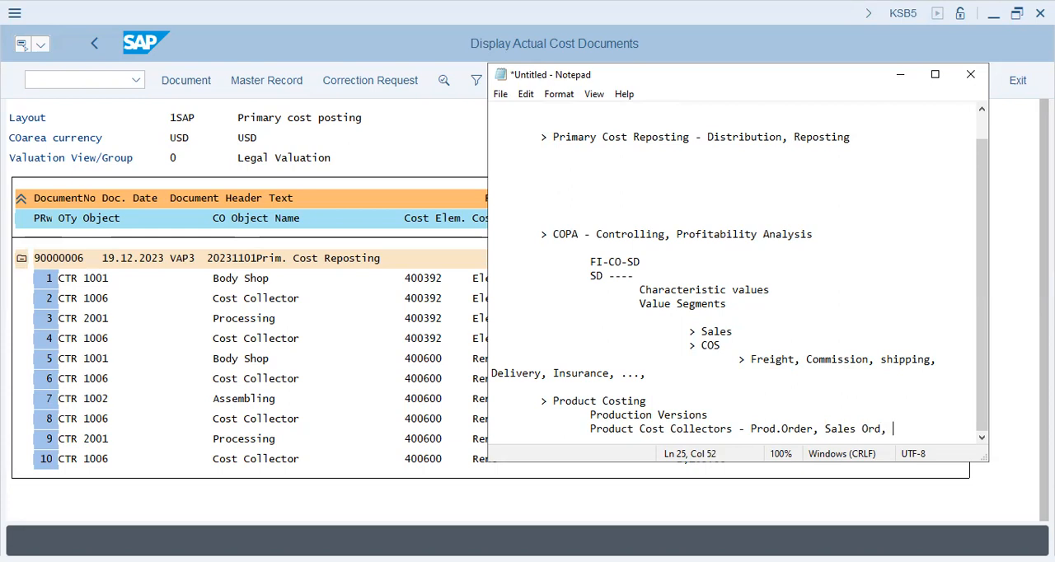
type("Repetitive Cost Collector")
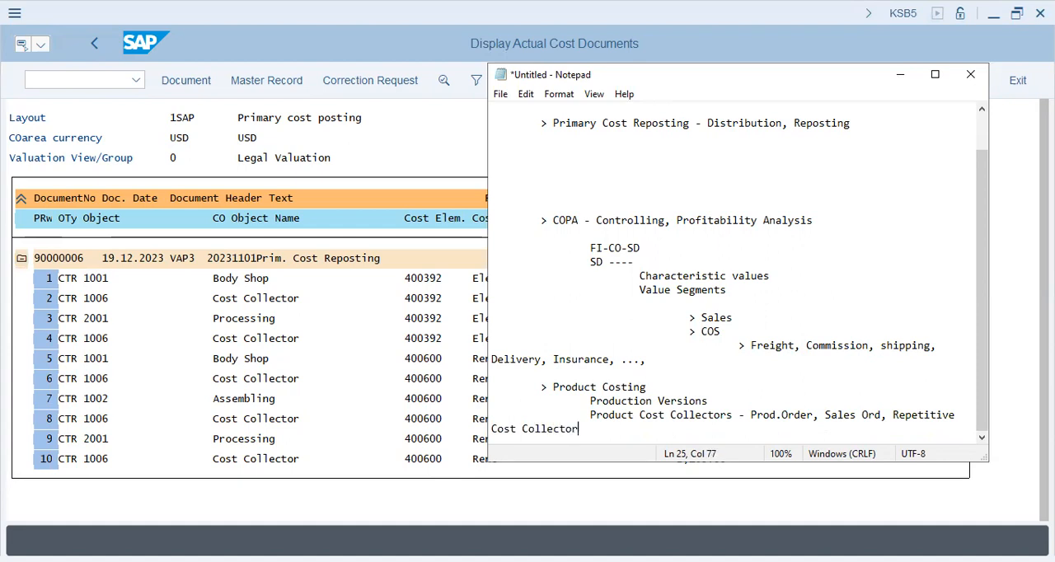
key("Return")
key("Tab")
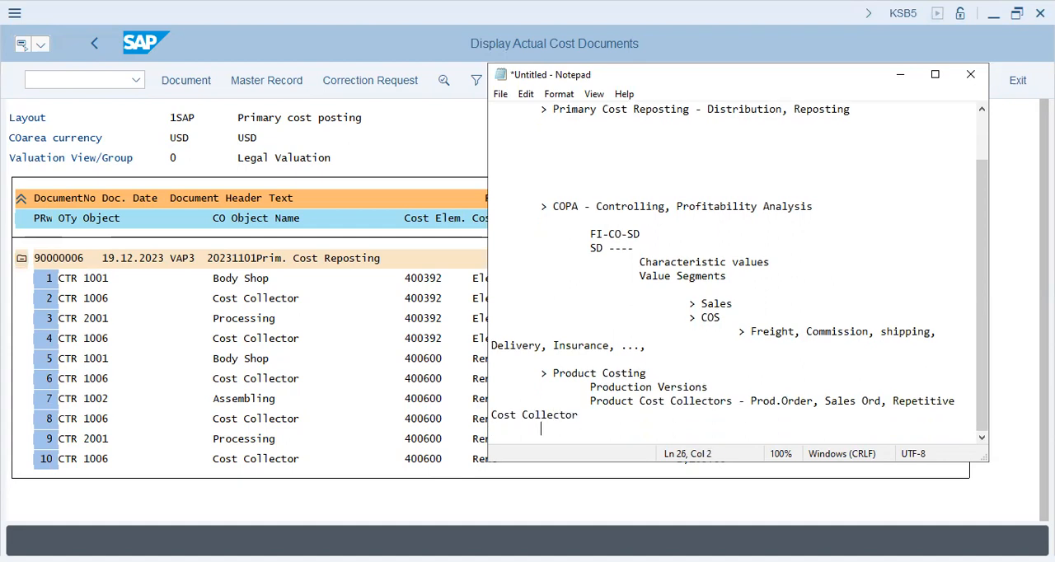
Highlight the notes upward from the end and return to the beginning to review the outline
key("shift+Up")
key("shift+Up")
key("shift+Up")
key("shift+Up")
key("shift+Up")
key("shift+Up")
key("shift+Up")
key("shift+Up")
key("shift+Up")
key("shift+Up")
key("shift+Up")
key("shift+Up")
key("shift+Up")
key("shift+Up")
key("shift+Up")
key("shift+Up")
key("shift+Up")
key("shift+Up")
key("shift+Up")
key("shift+Up")
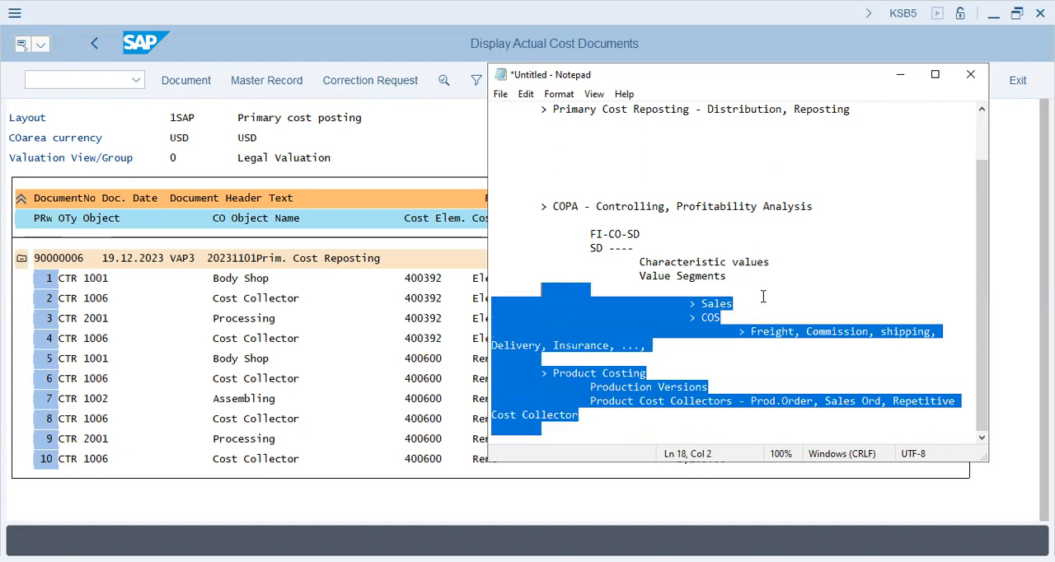
key("Left")
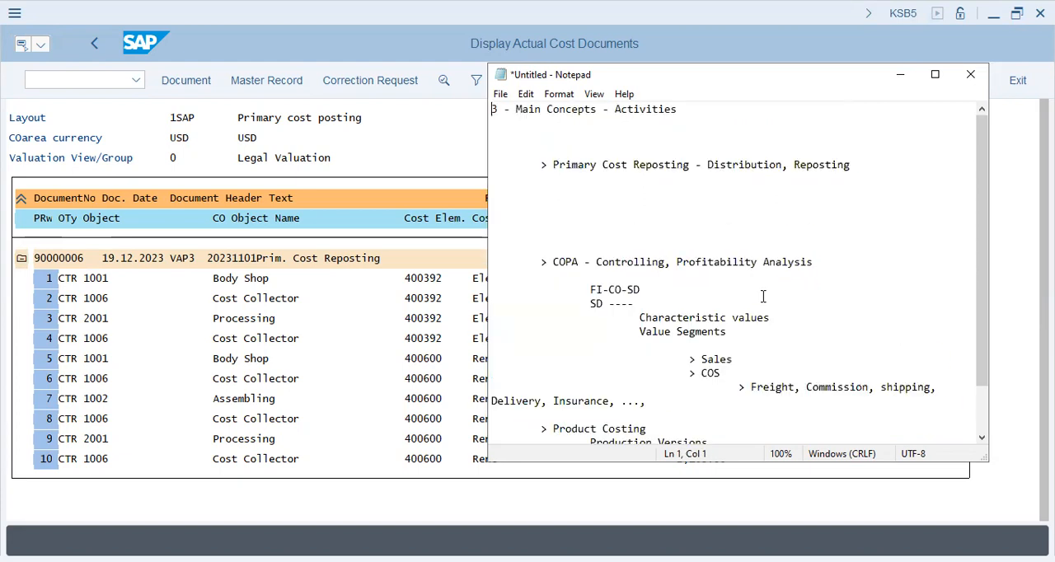
Highlight the notes from the Main Concepts heading down through Production Versions and move back up to the Primary Cost Reposting item
key("shift+Down")
key("shift+Down")
key("shift+Down")
key("shift+Down")
key("shift+Down")
key("shift+Down")
key("shift+Down")
key("shift+Down")
key("shift+Down")
key("shift+Down")
key("shift+Down")
key("shift+Down")
key("shift+Down")
key("shift+Down")
key("shift+Down")
key("shift+Down")
key("shift+Down")
key("shift+Down")
key("shift+Down")
key("shift+Down")
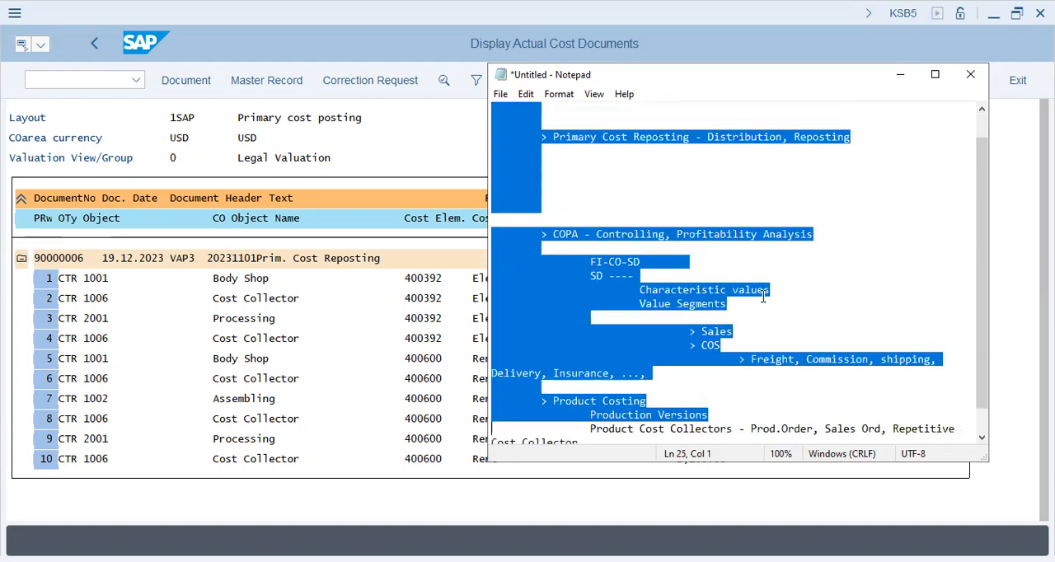
key("Up")
key("Up")
key("Up")
key("Up")
key("Up")
key("Up")
key("Up")
key("Up")
key("Up")
key("Up")
key("Up")
key("Up")
key("Up")
key("Up")
key("Up")
key("Up")
key("Up")
key("Up")
key("Up")
key("Up")
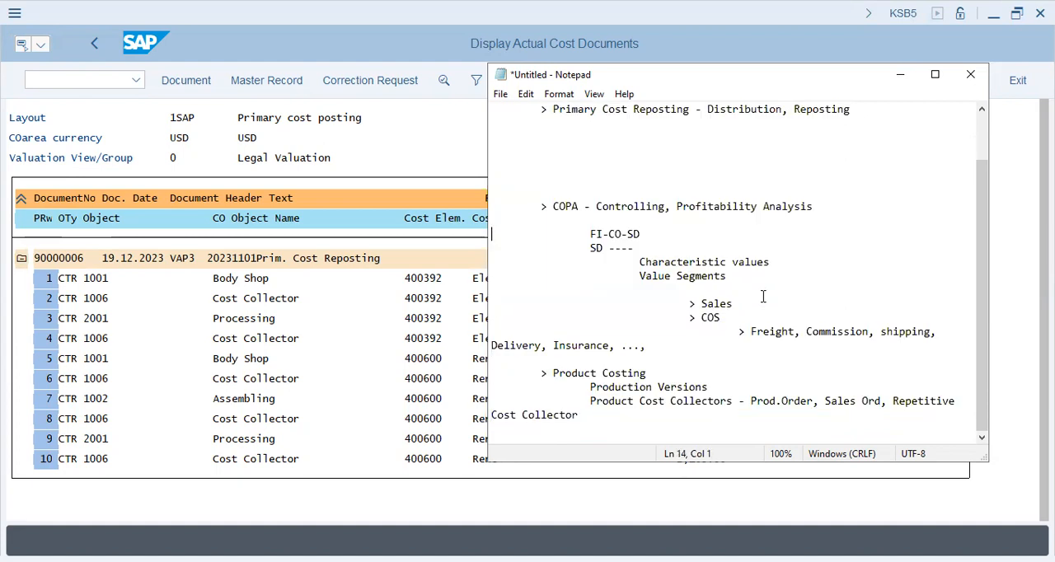
key("Down")
key("Down")
key("Up")
key("Up")
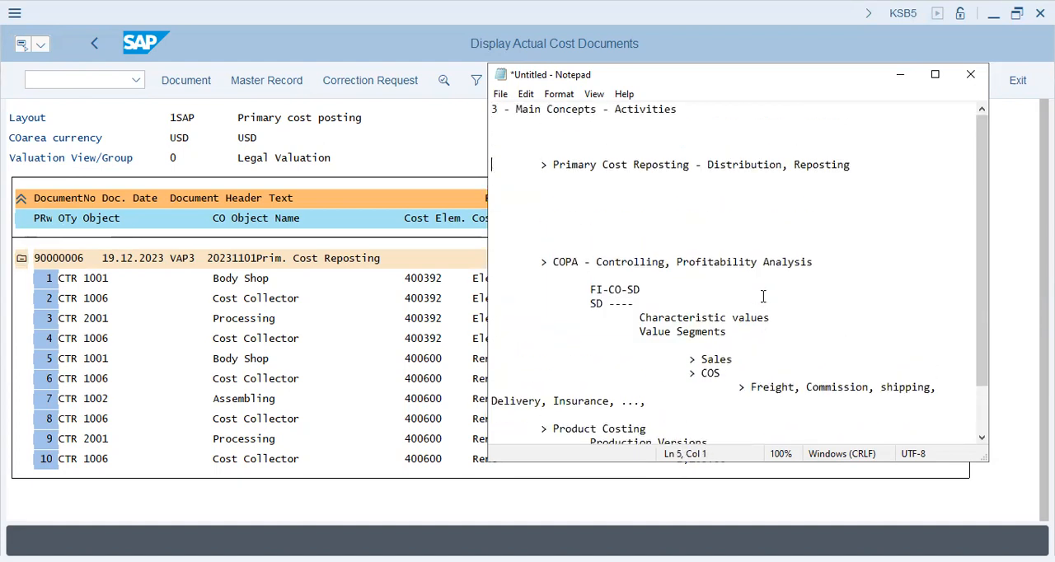
Highlight the COPA section of the notes from its heading through the Freight, Commission, shipping line to review it
key("shift+Down")
key("shift+Down")
key("shift+Down")
key("shift+Down")
key("shift+Down")
key("shift+Down")
key("shift+Down")
key("Down")
key("shift+Down")
key("shift+Down")
key("shift+Down")
key("shift+Down")
key("shift+Down")
key("shift+Down")
key("shift+Down")
key("shift+Down")
key("shift+Down")
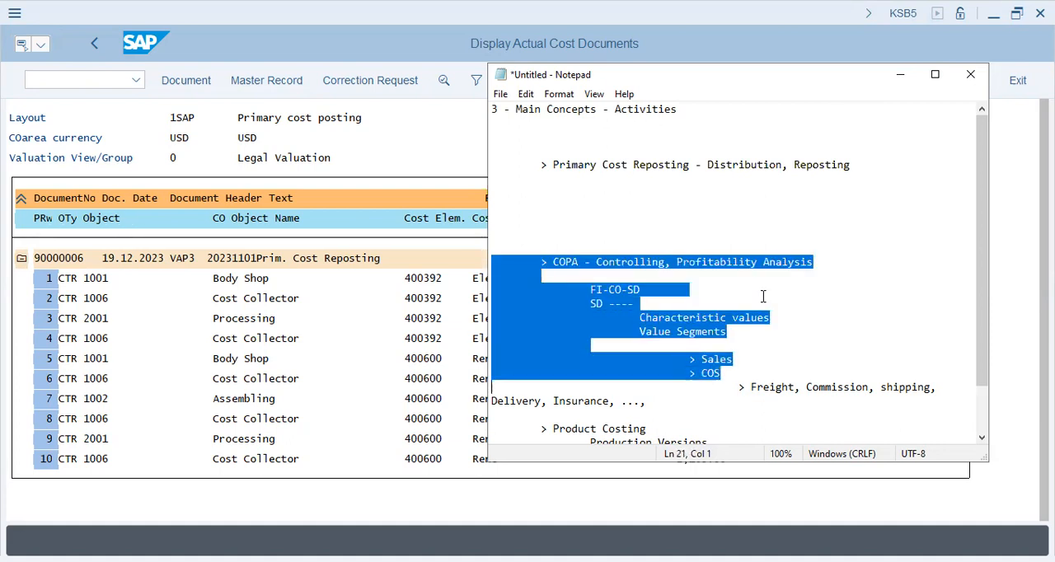
key("shift+End")
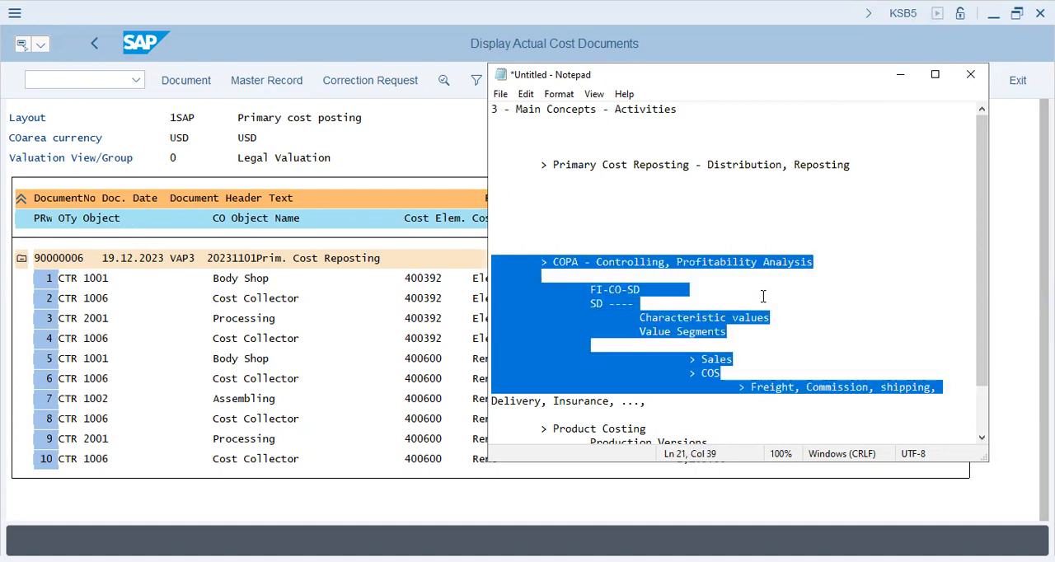
key("Down")
key("Down")
key("Down")
key("Down")
key("Down")
key("Down")
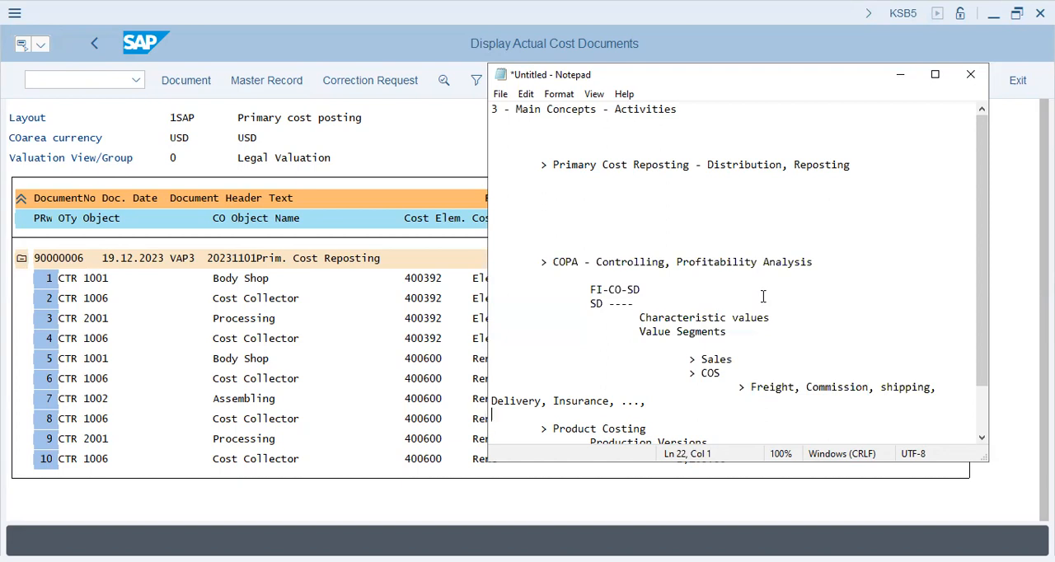
Review the COPA and Product Costing sections of the notes by highlighting each block in turn
key("shift+Up")
key("shift+Up")
key("shift+Up")
key("shift+Up")
key("shift+Up")
key("shift+Up")
key("shift+Up")
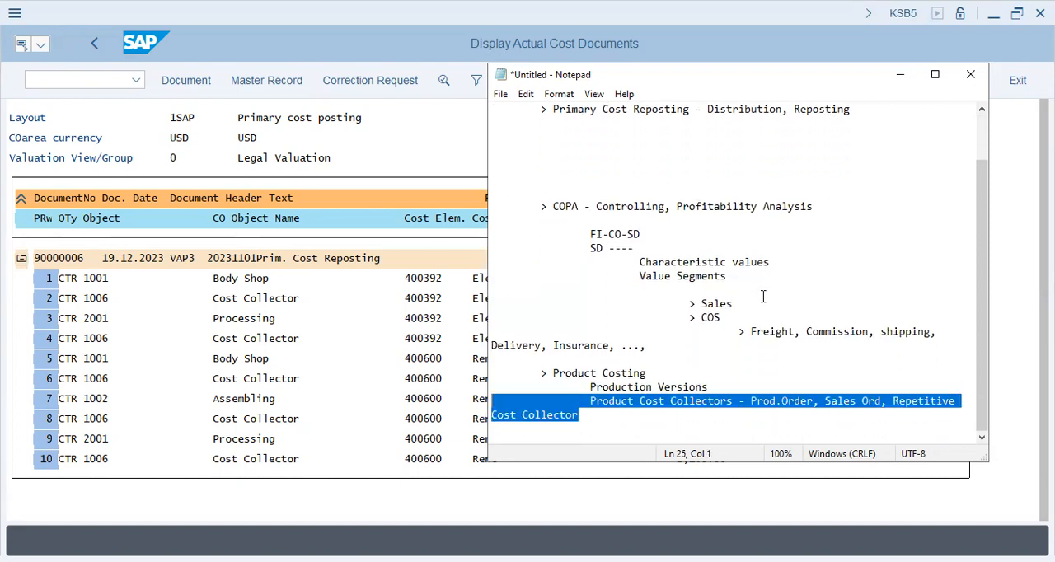
key("shift+Down")
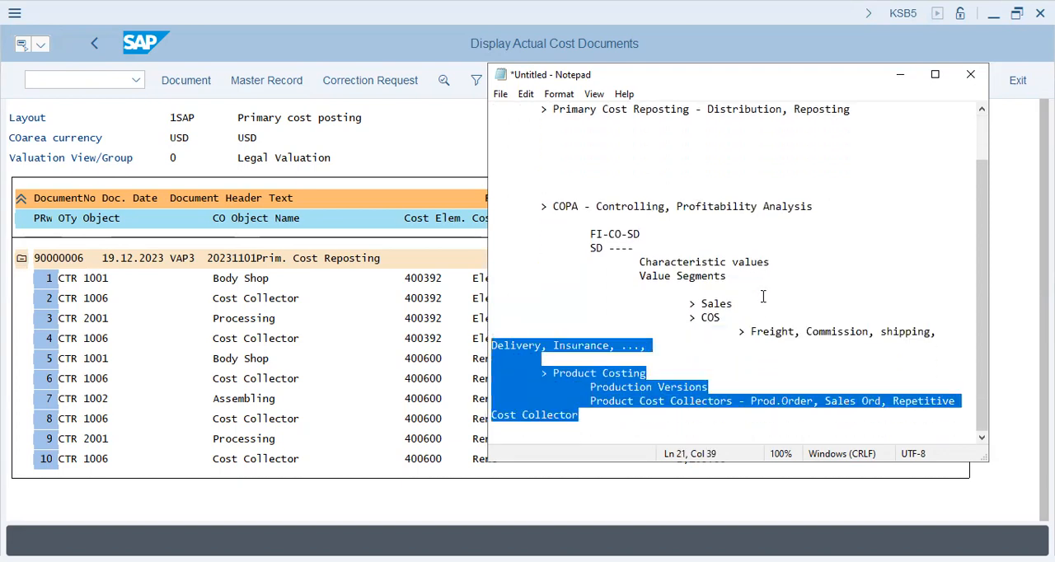
key("Down")
key("Down")
key("Down")
key("Down")
key("Down")
key("Down")
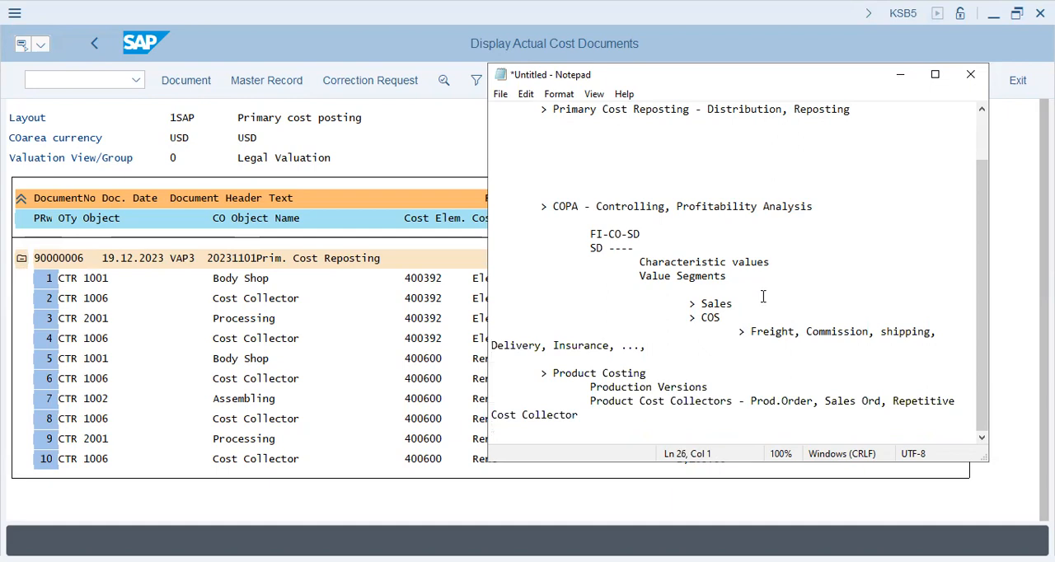
left_click_drag(944, 343, 536, 188)
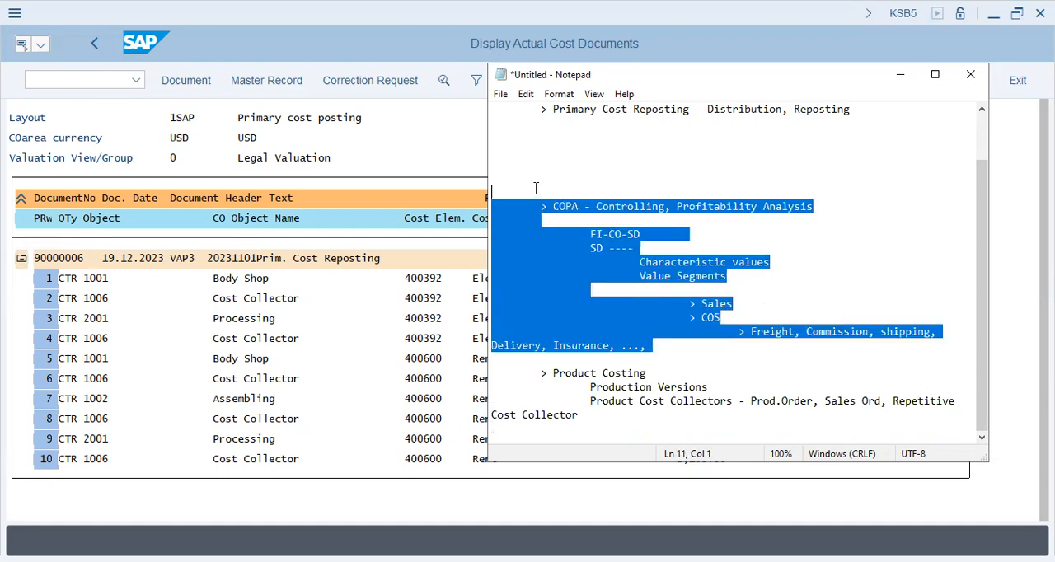
left_click(671, 307)
left_click_drag(544, 372, 633, 419)
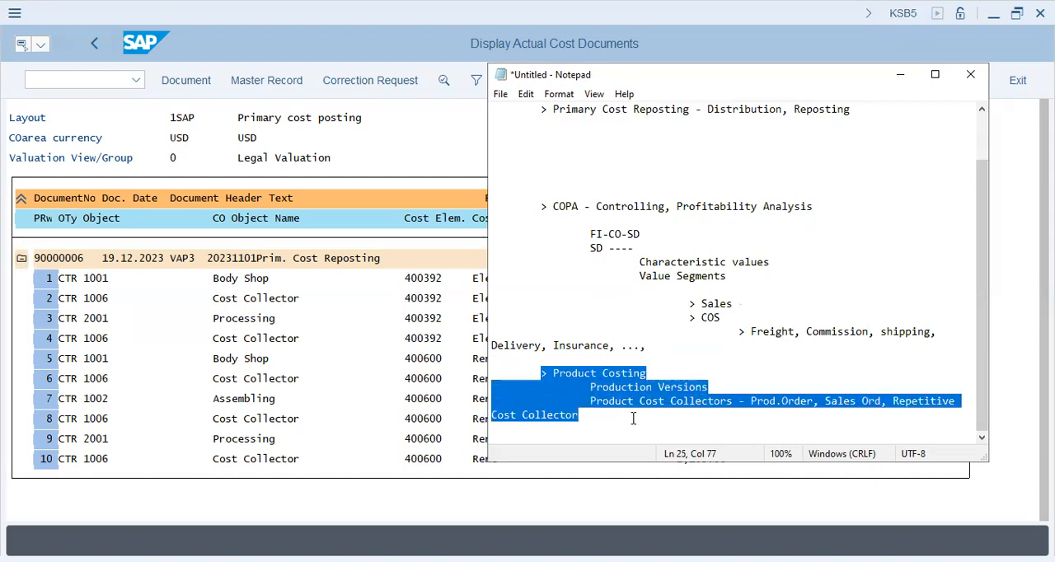
Switch back to SAP, leave the cost document display and start transaction KSB1
left_click(313, 356)
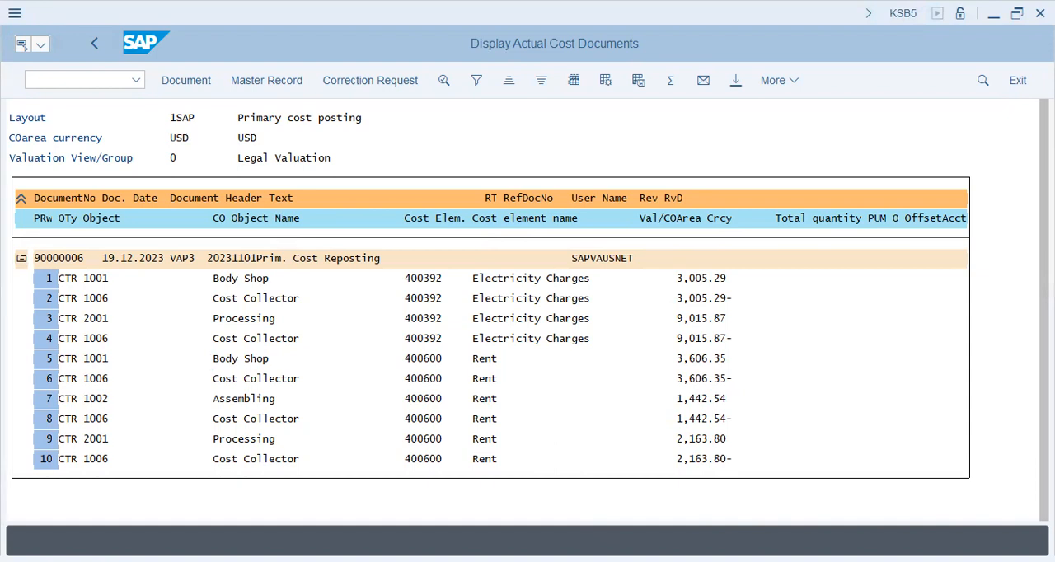
left_click(90, 84)
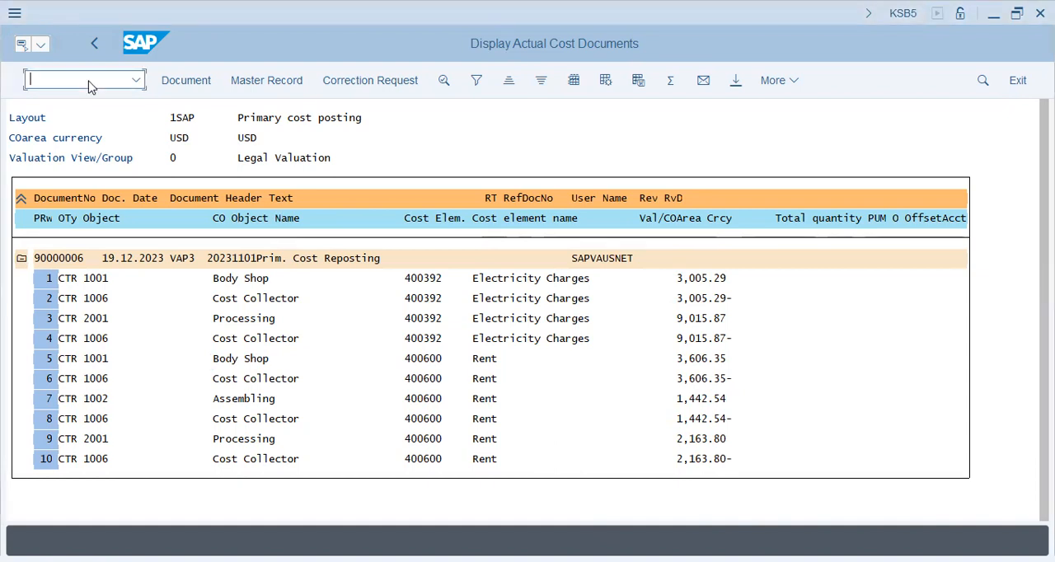
type("/nk")
key("BackSpace")
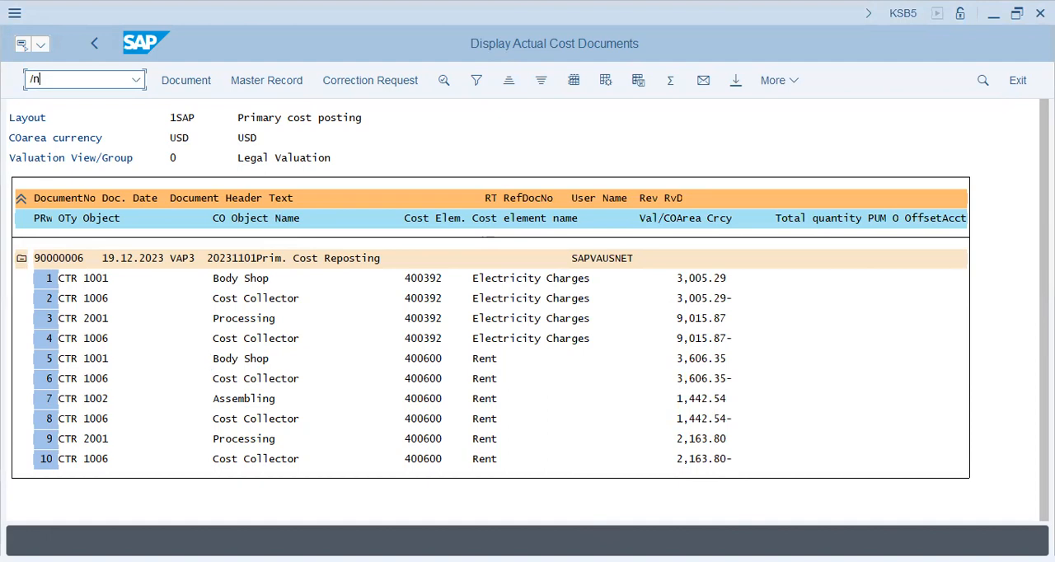
key("Return")
type("ksb1")
key("Return")
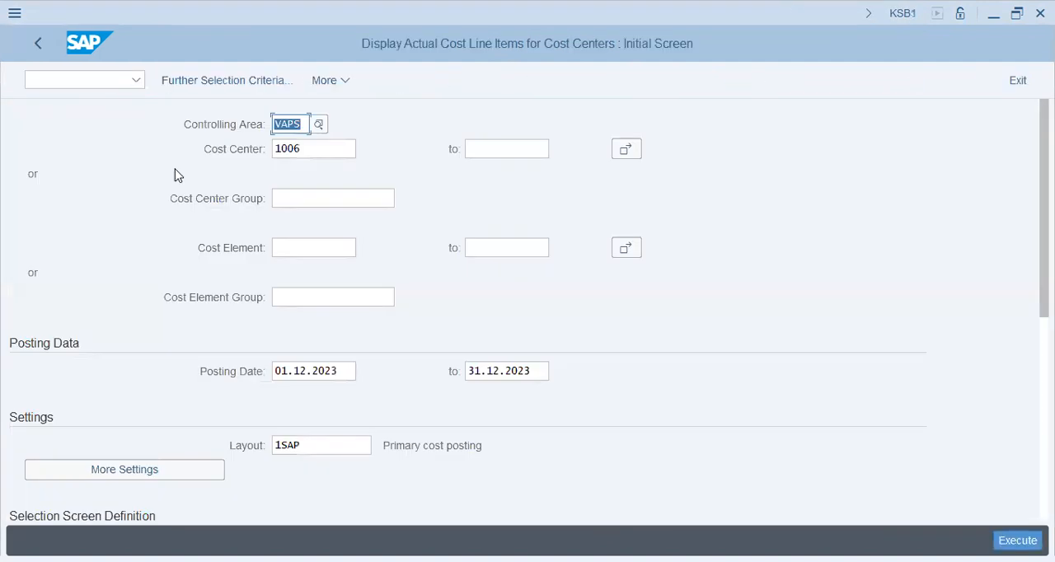
Restrict the cost center 1006 line item selection to cost elements 400600 and 400392 through multiple selection
left_click(310, 147)
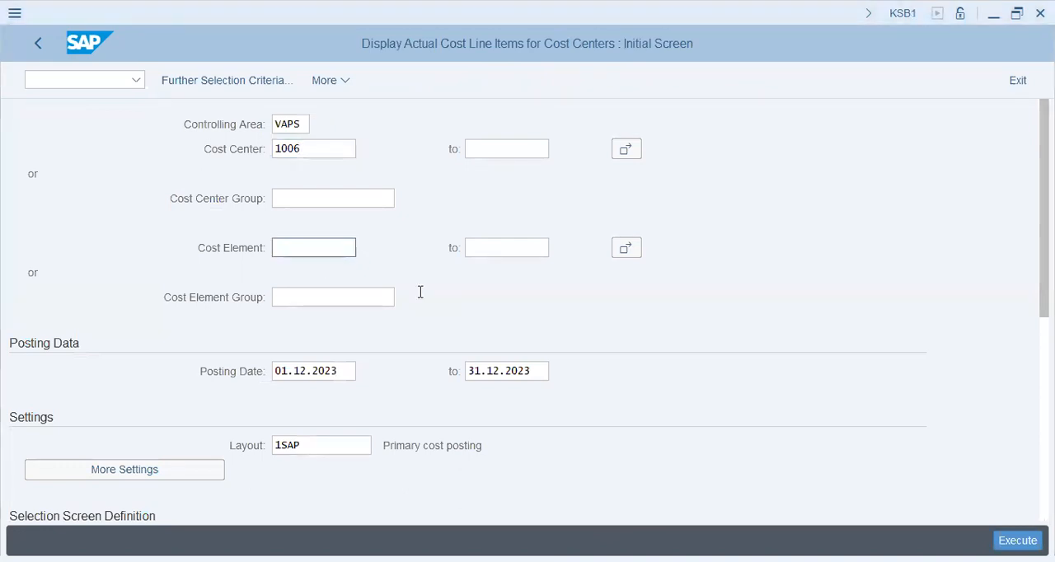
left_click(626, 248)
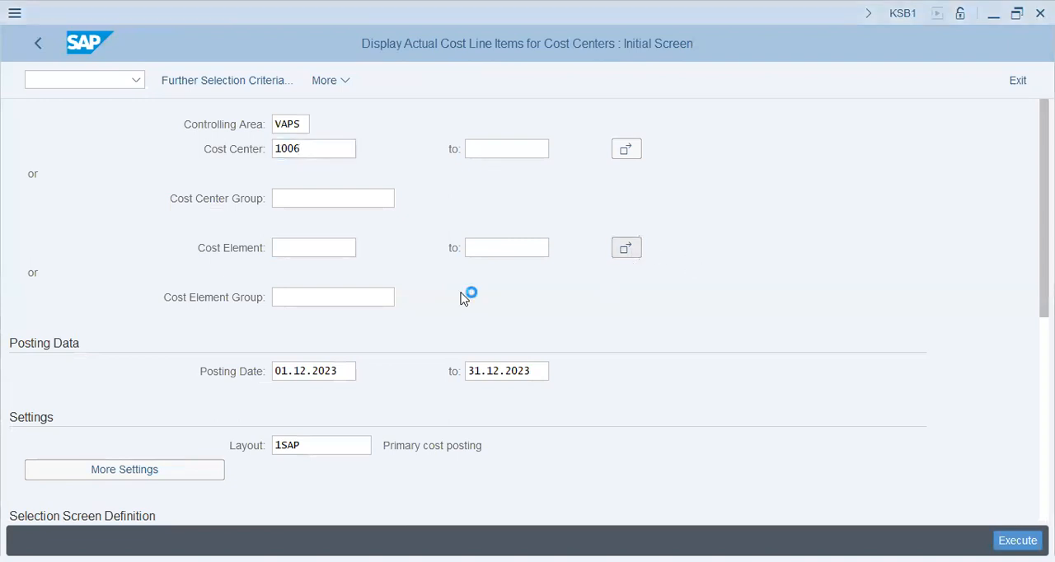
type("400600")
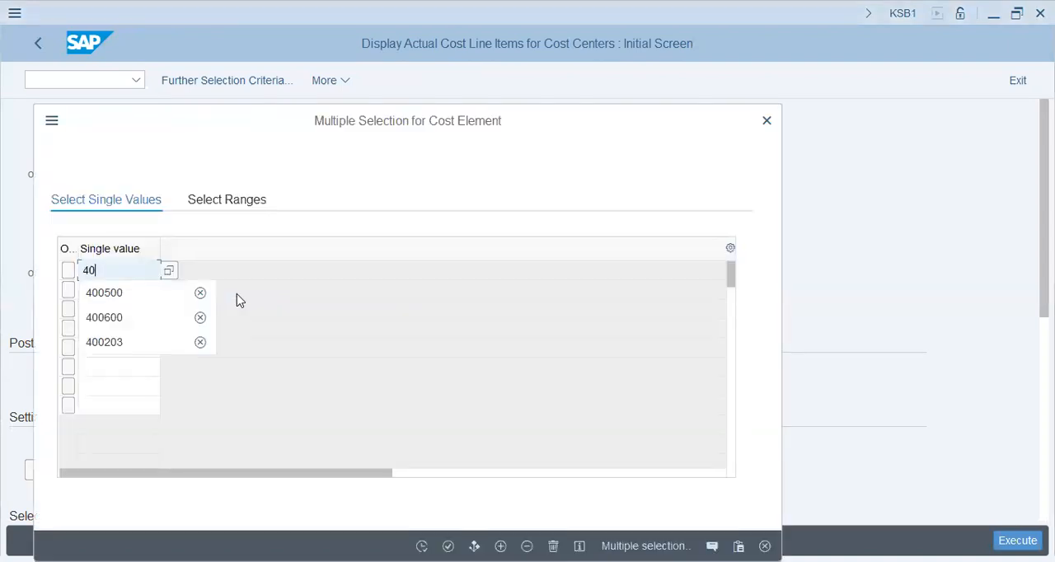
key("Return")
type("400392")
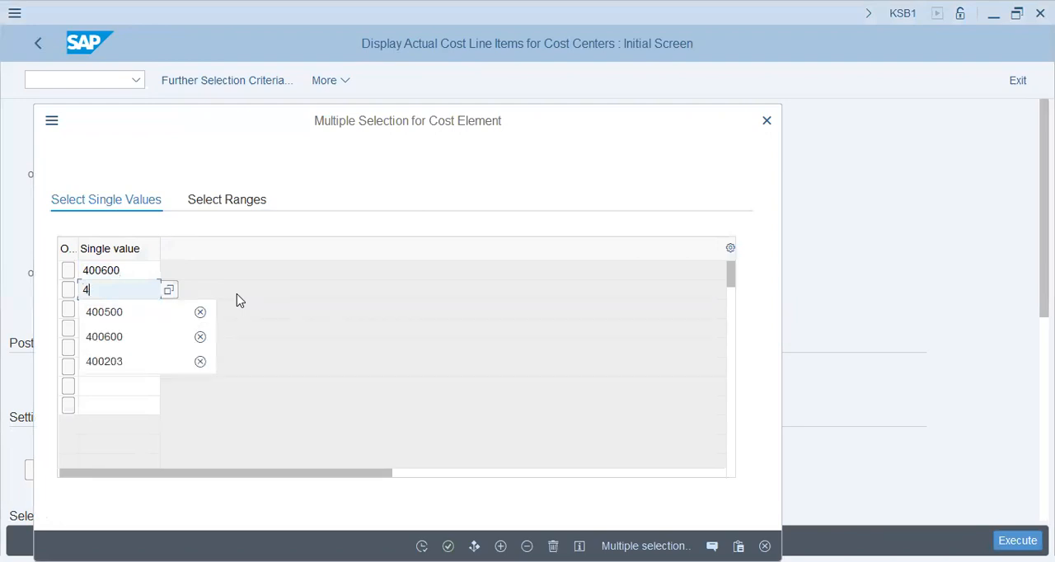
key("Return")
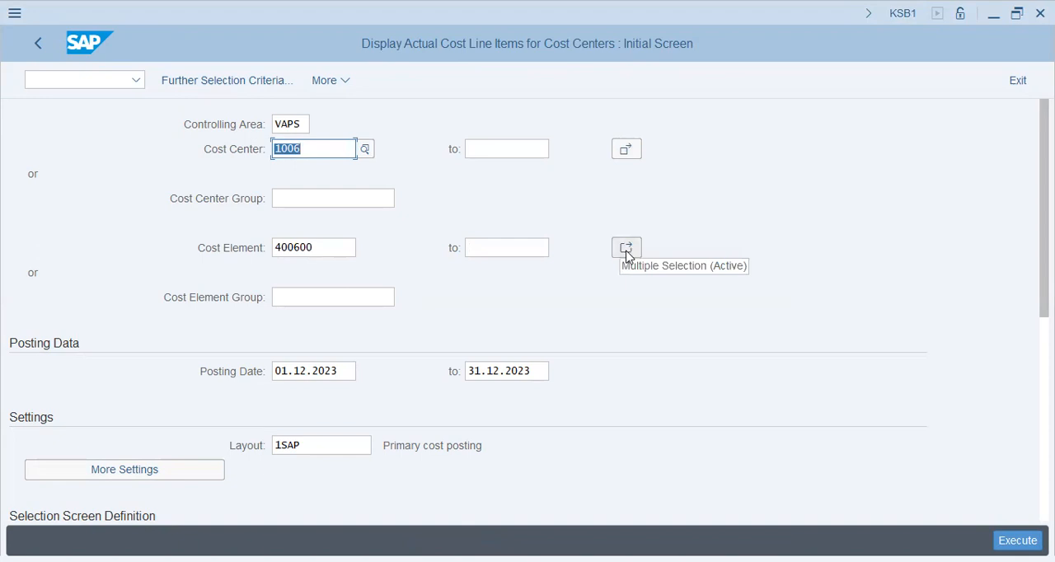
Set the start of the posting date range to 01.11.2023 and run the line item report
left_click(349, 371)
key("BackSpace")
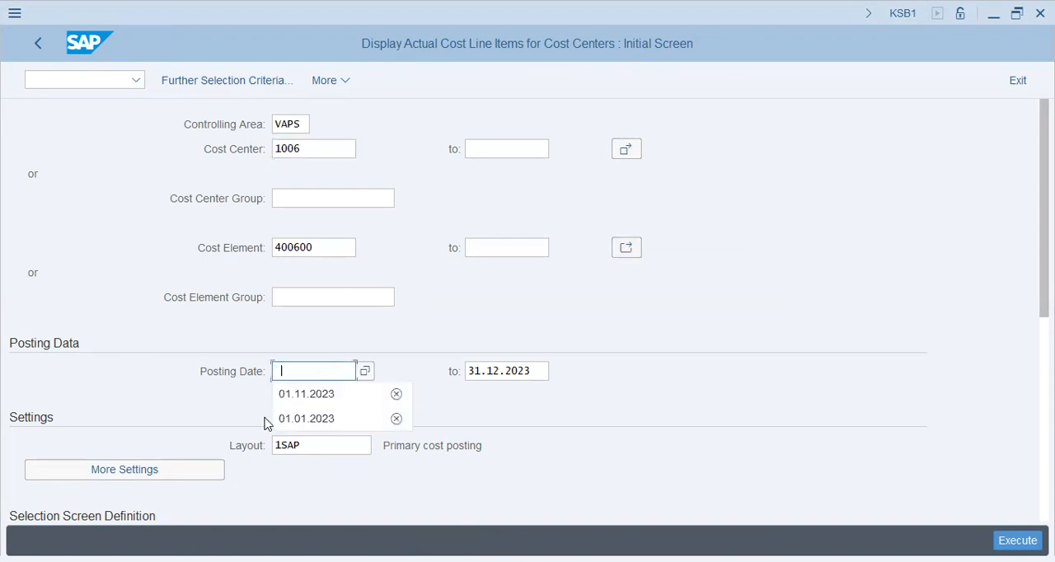
left_click(321, 395)
left_click(1018, 540)
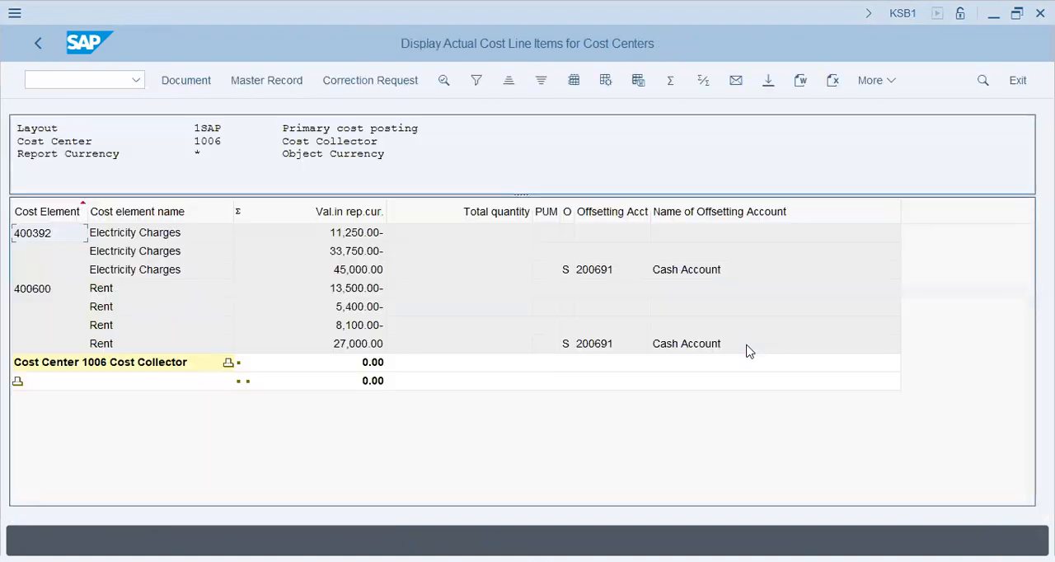
Apply layout /3KAP to the line item list and check its columns and the totals for cost center 1006
left_click(369, 293)
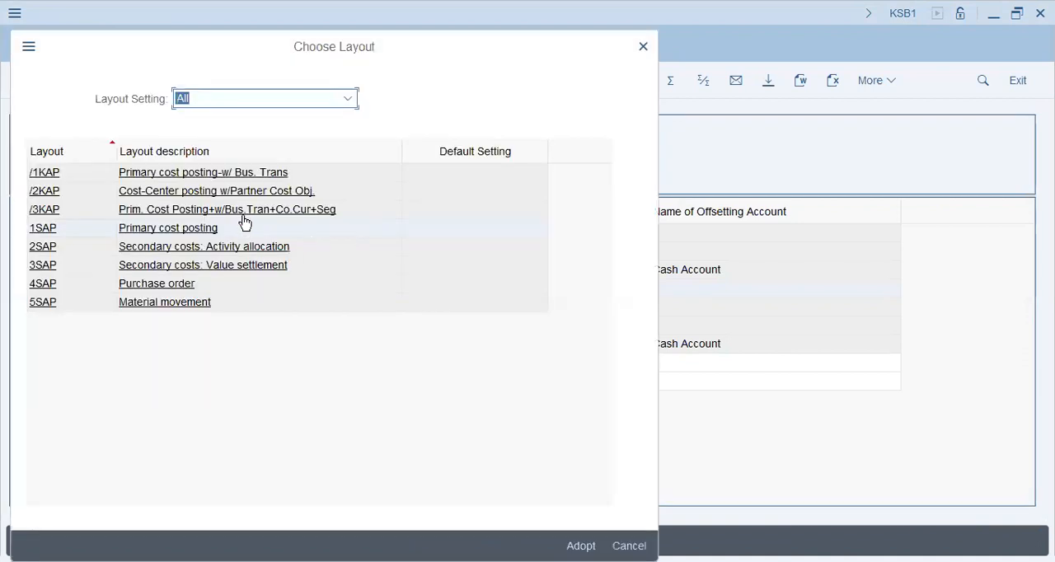
left_click(245, 214)
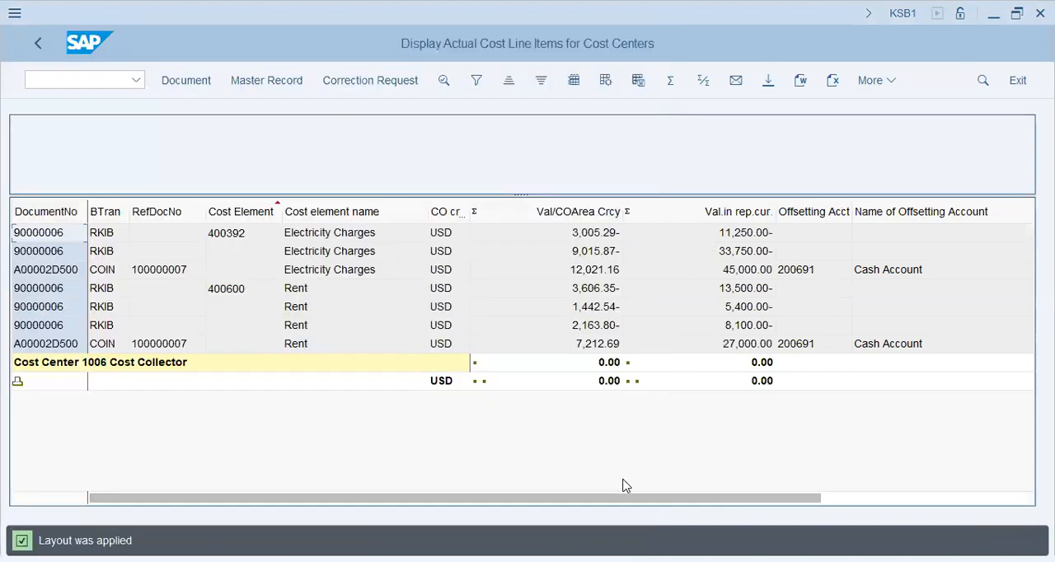
left_click_drag(623, 499, 846, 494)
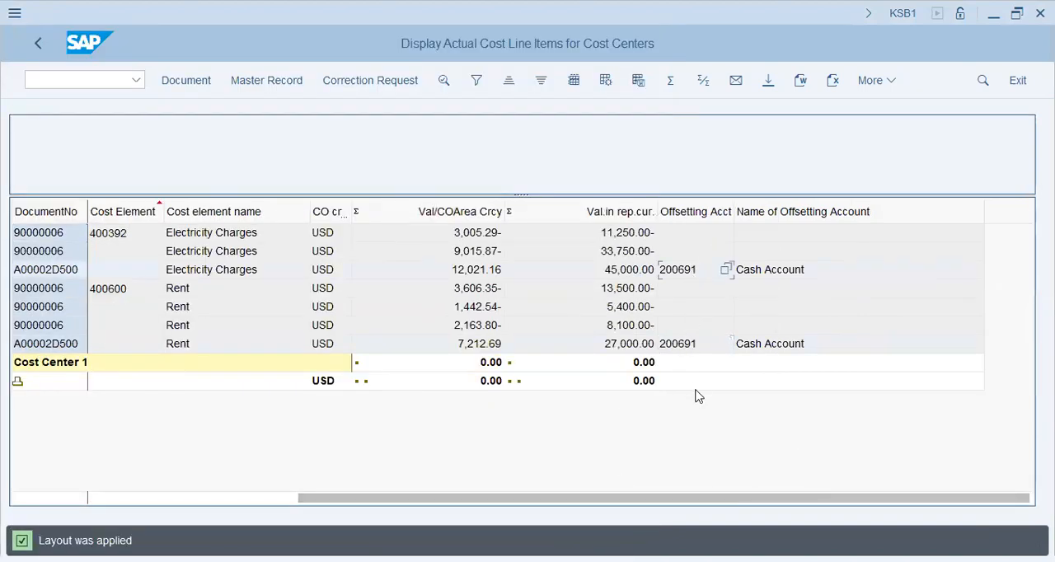
left_click_drag(692, 500, 330, 500)
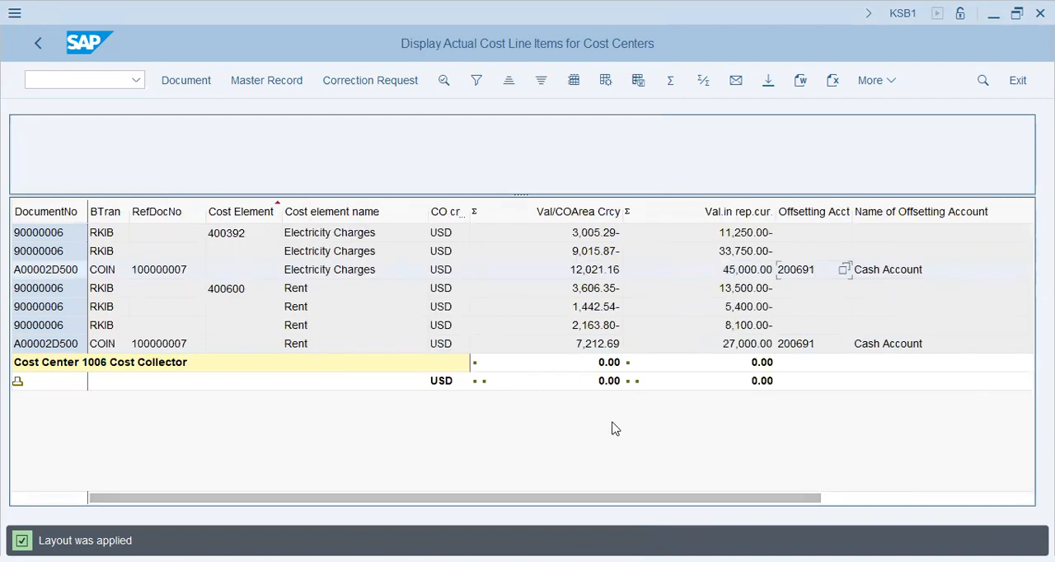
left_click(126, 365)
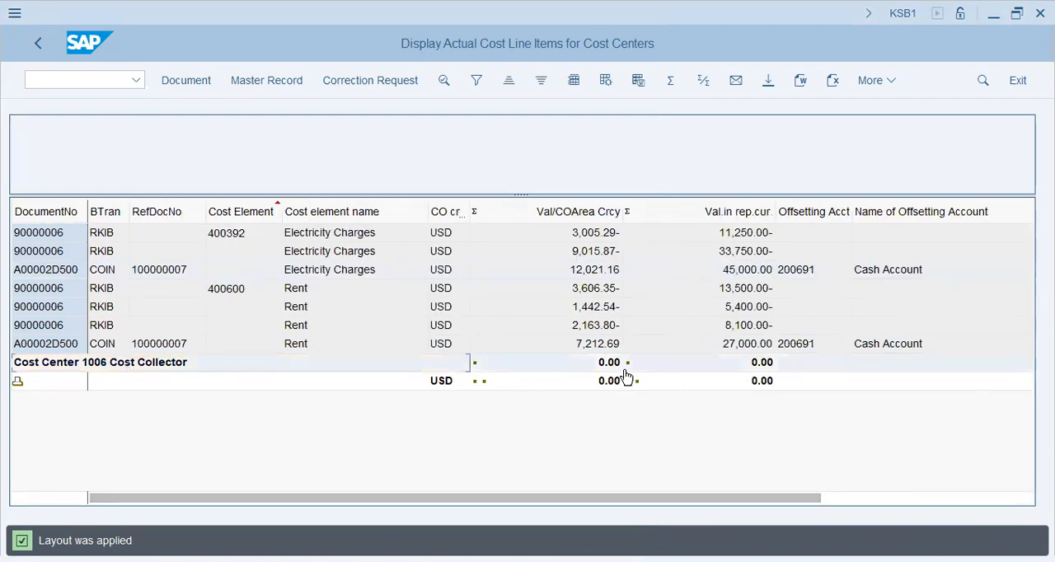
left_click(736, 382)
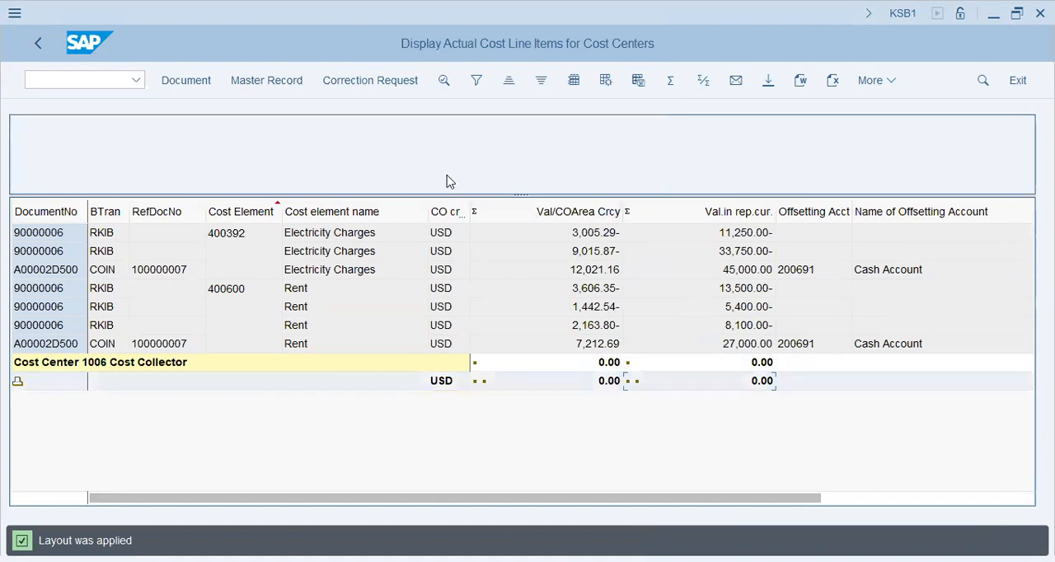